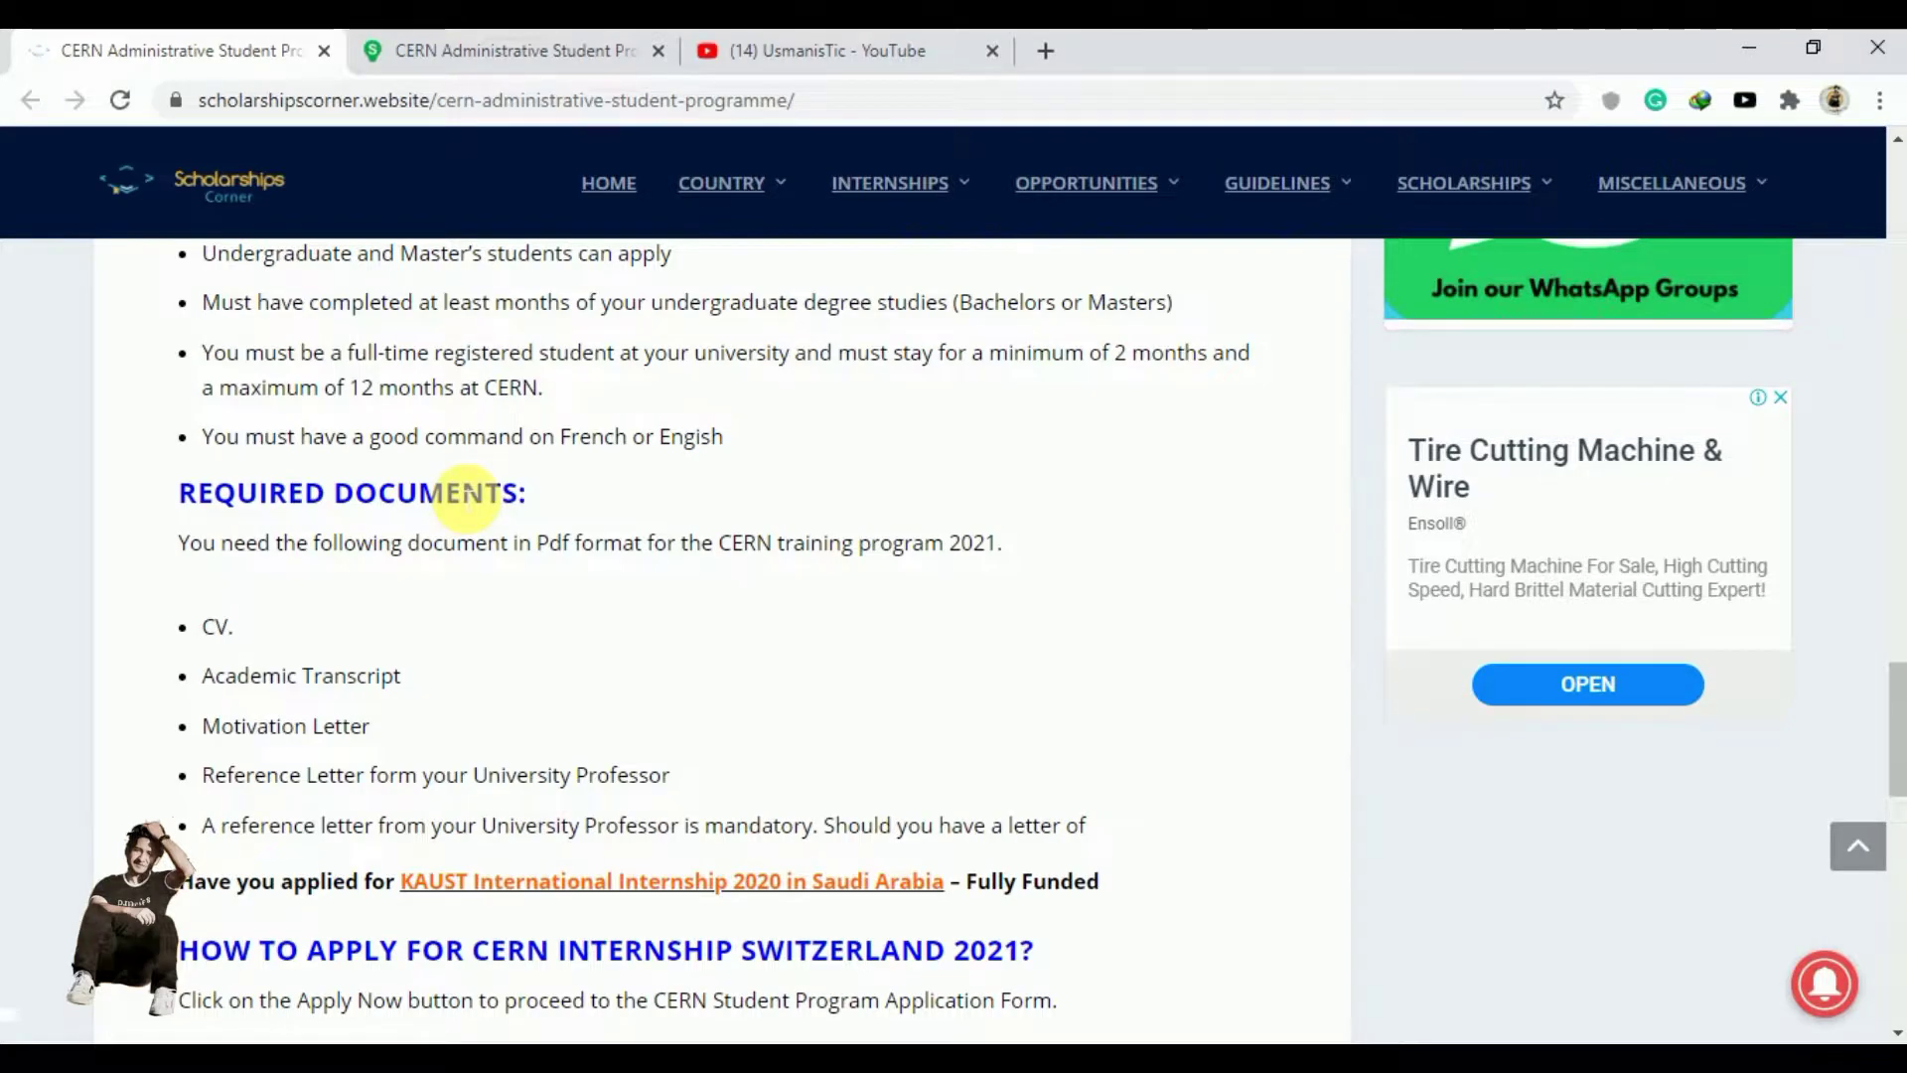
# - Review the required documents, application instructions and deadline in the CERN Administrative Student Programme article
pyautogui.scroll(-4, 465, 493)
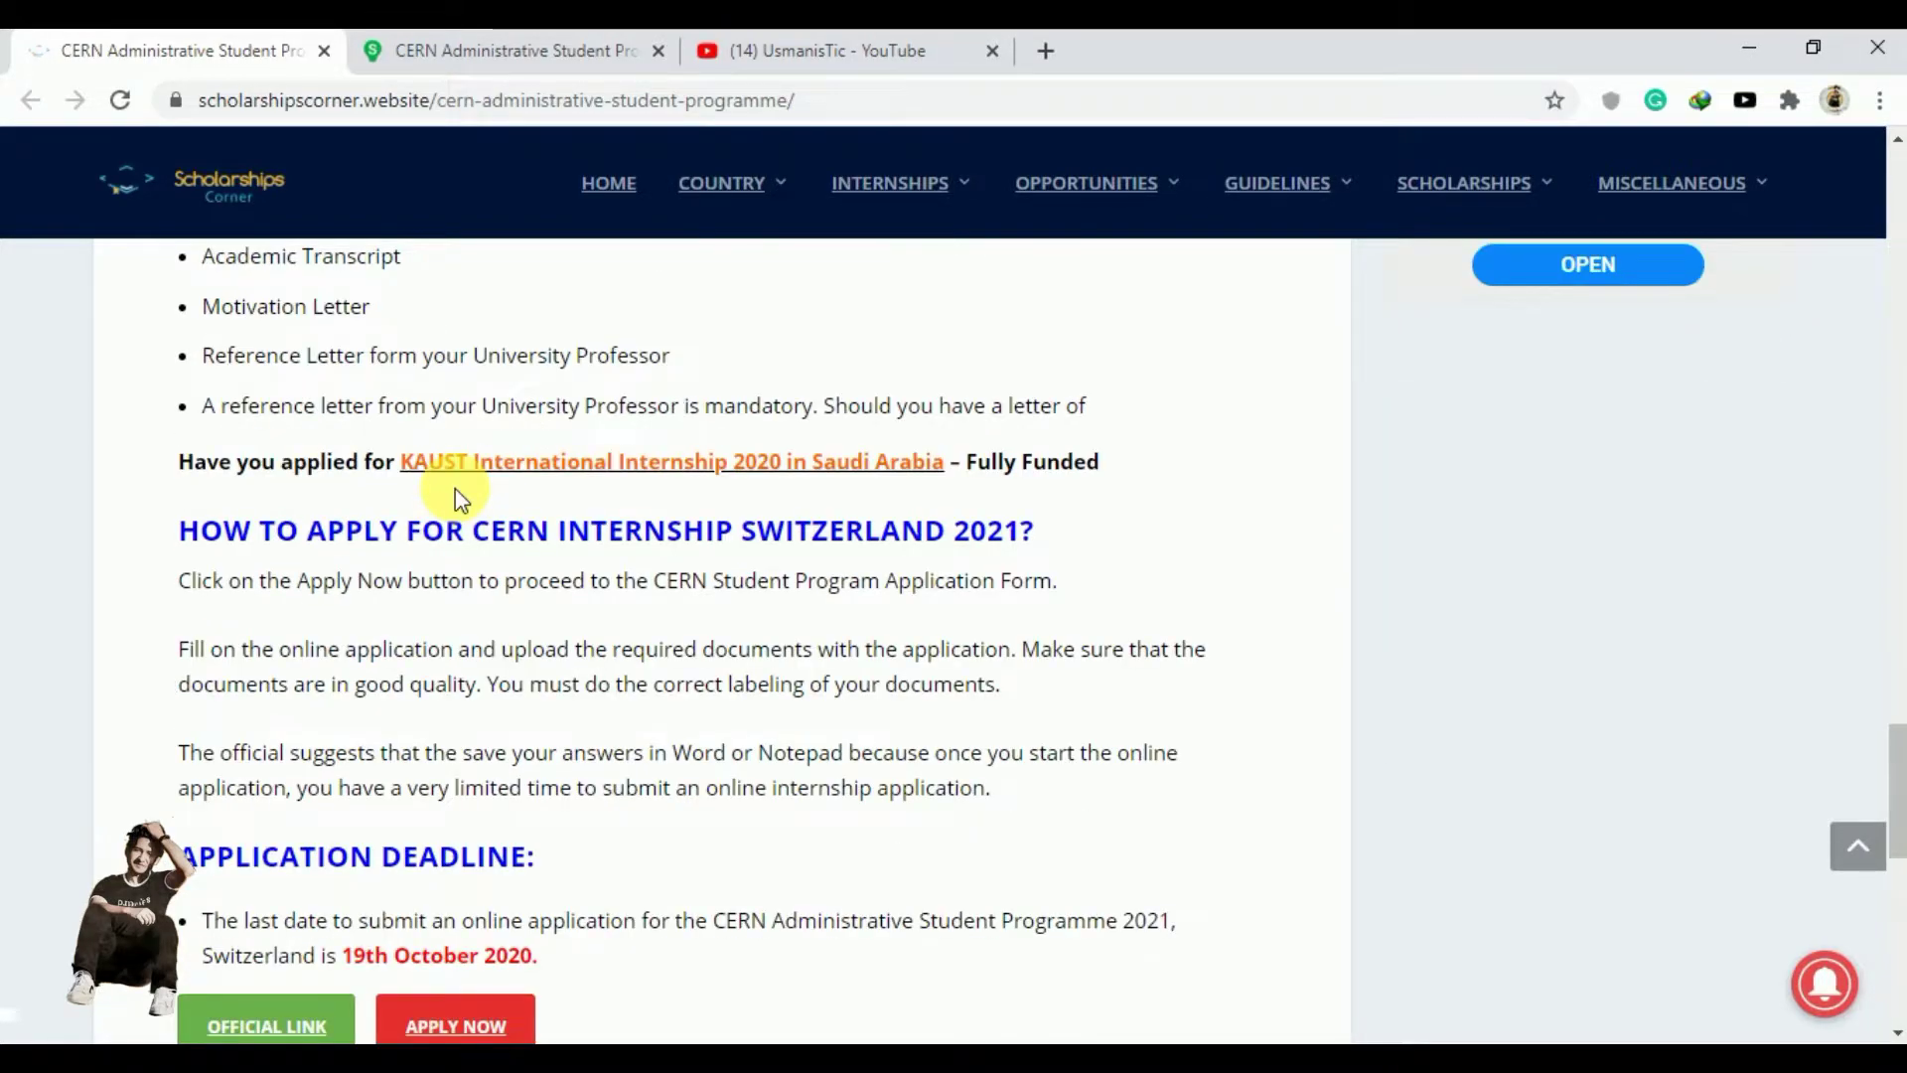
pyautogui.scroll(4, 459, 496)
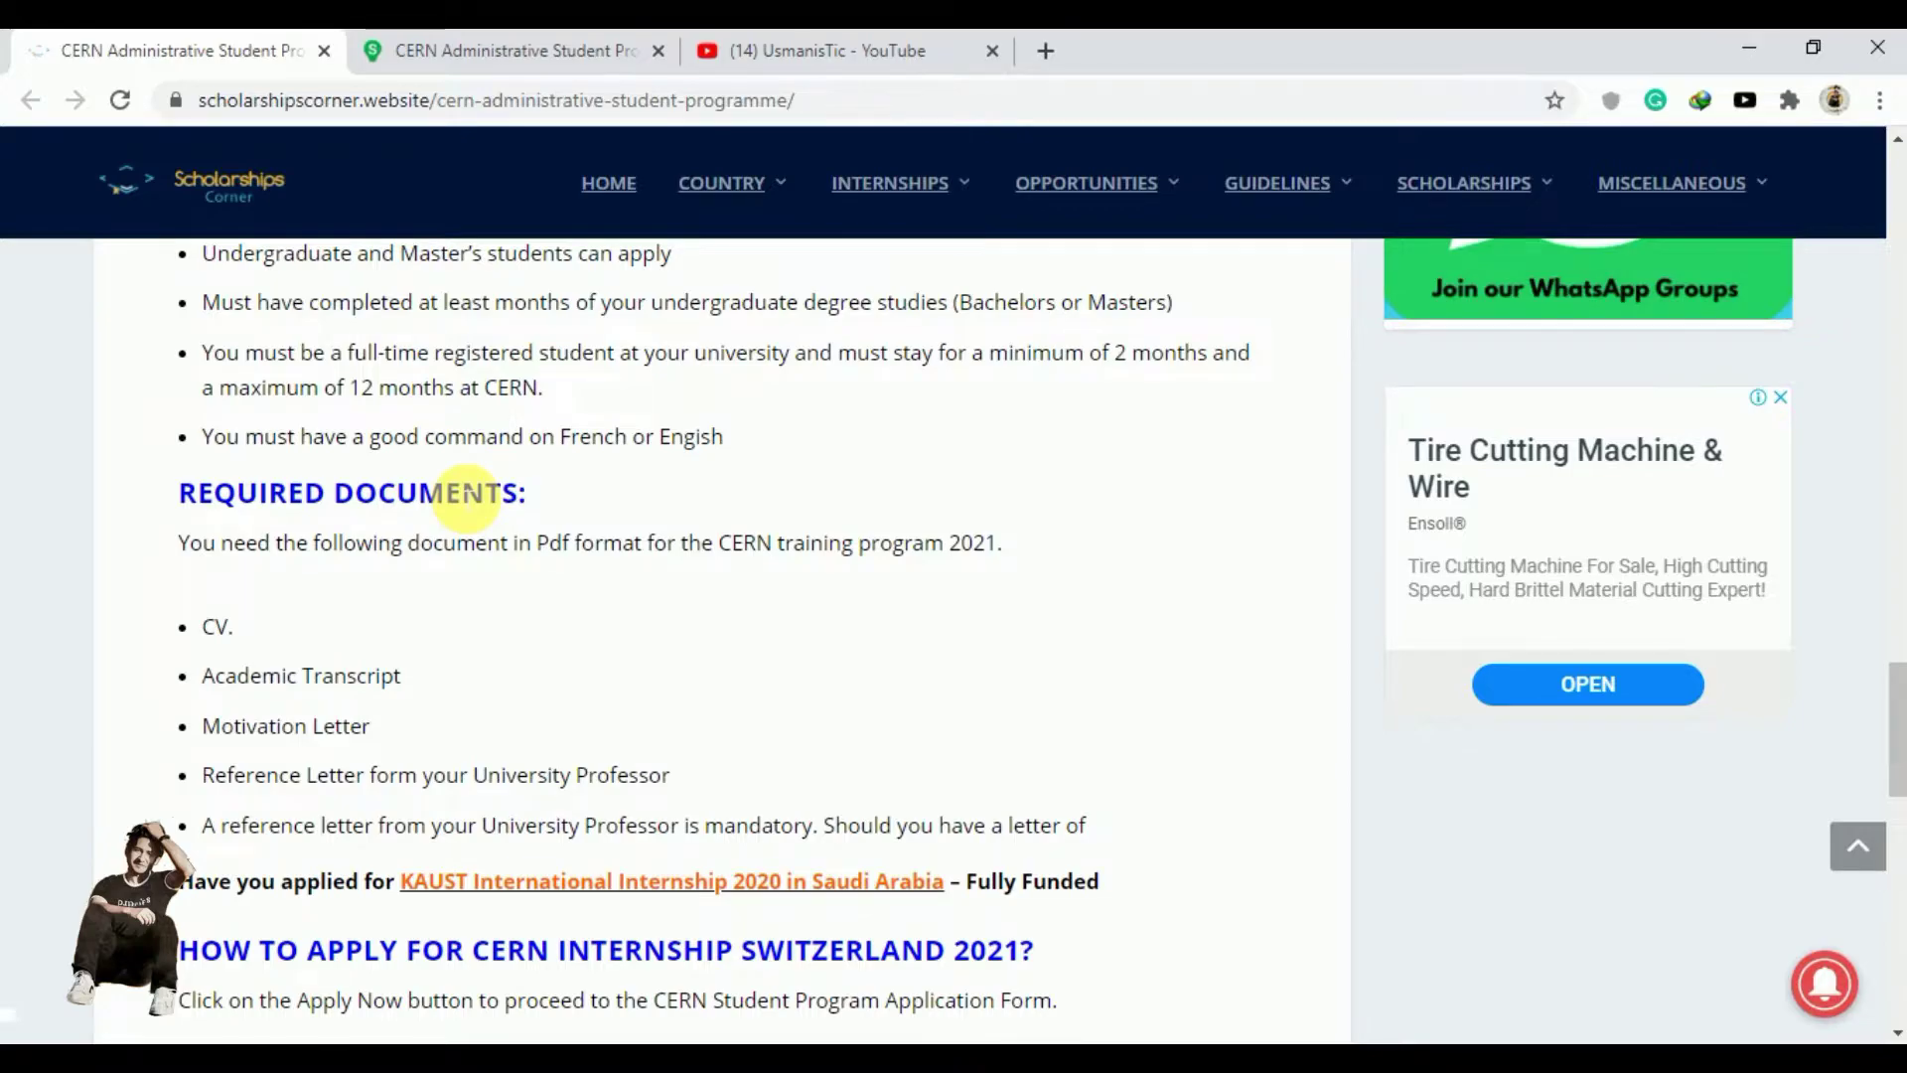
pyautogui.scroll(-7, 465, 494)
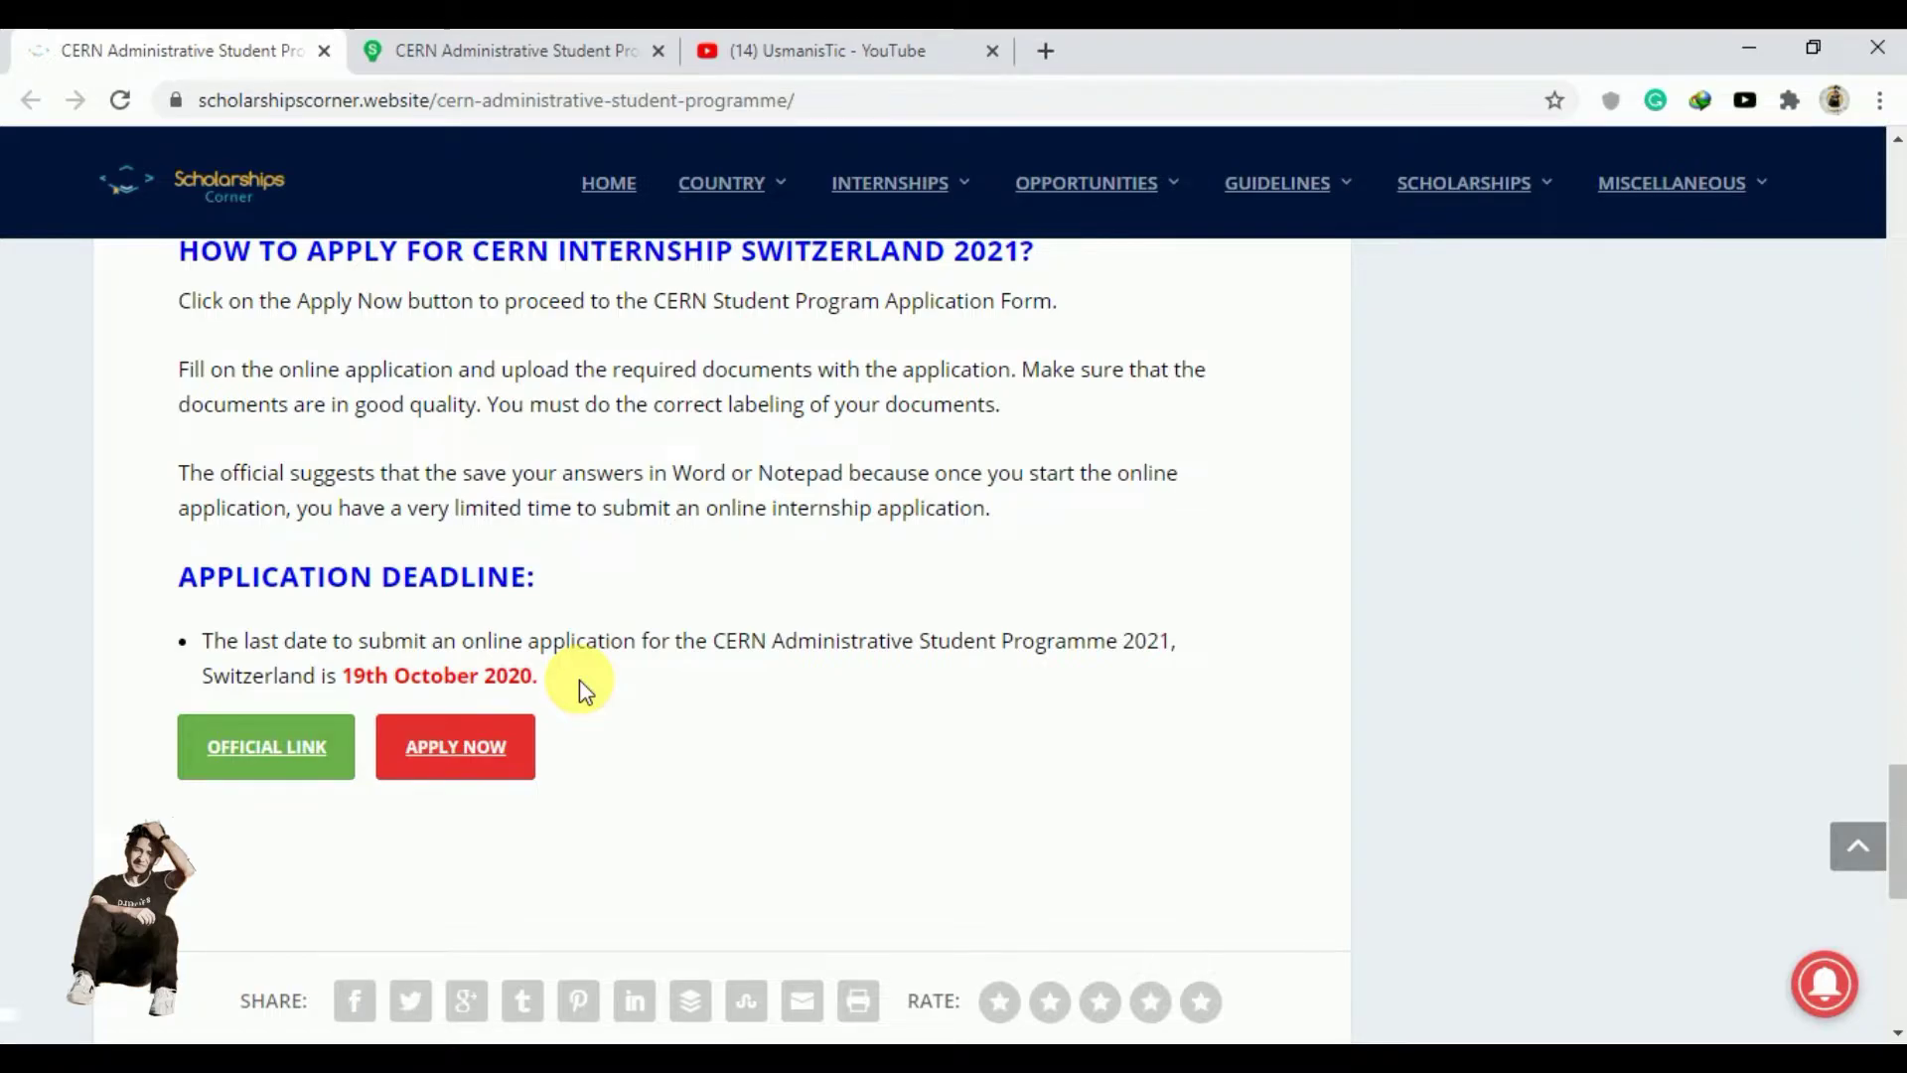
# - Review the SmartRecruiters posting for CERN's Administrative Student Programme and open its application form
pyautogui.click(556, 45)
pyautogui.scroll(10, 898, 431)
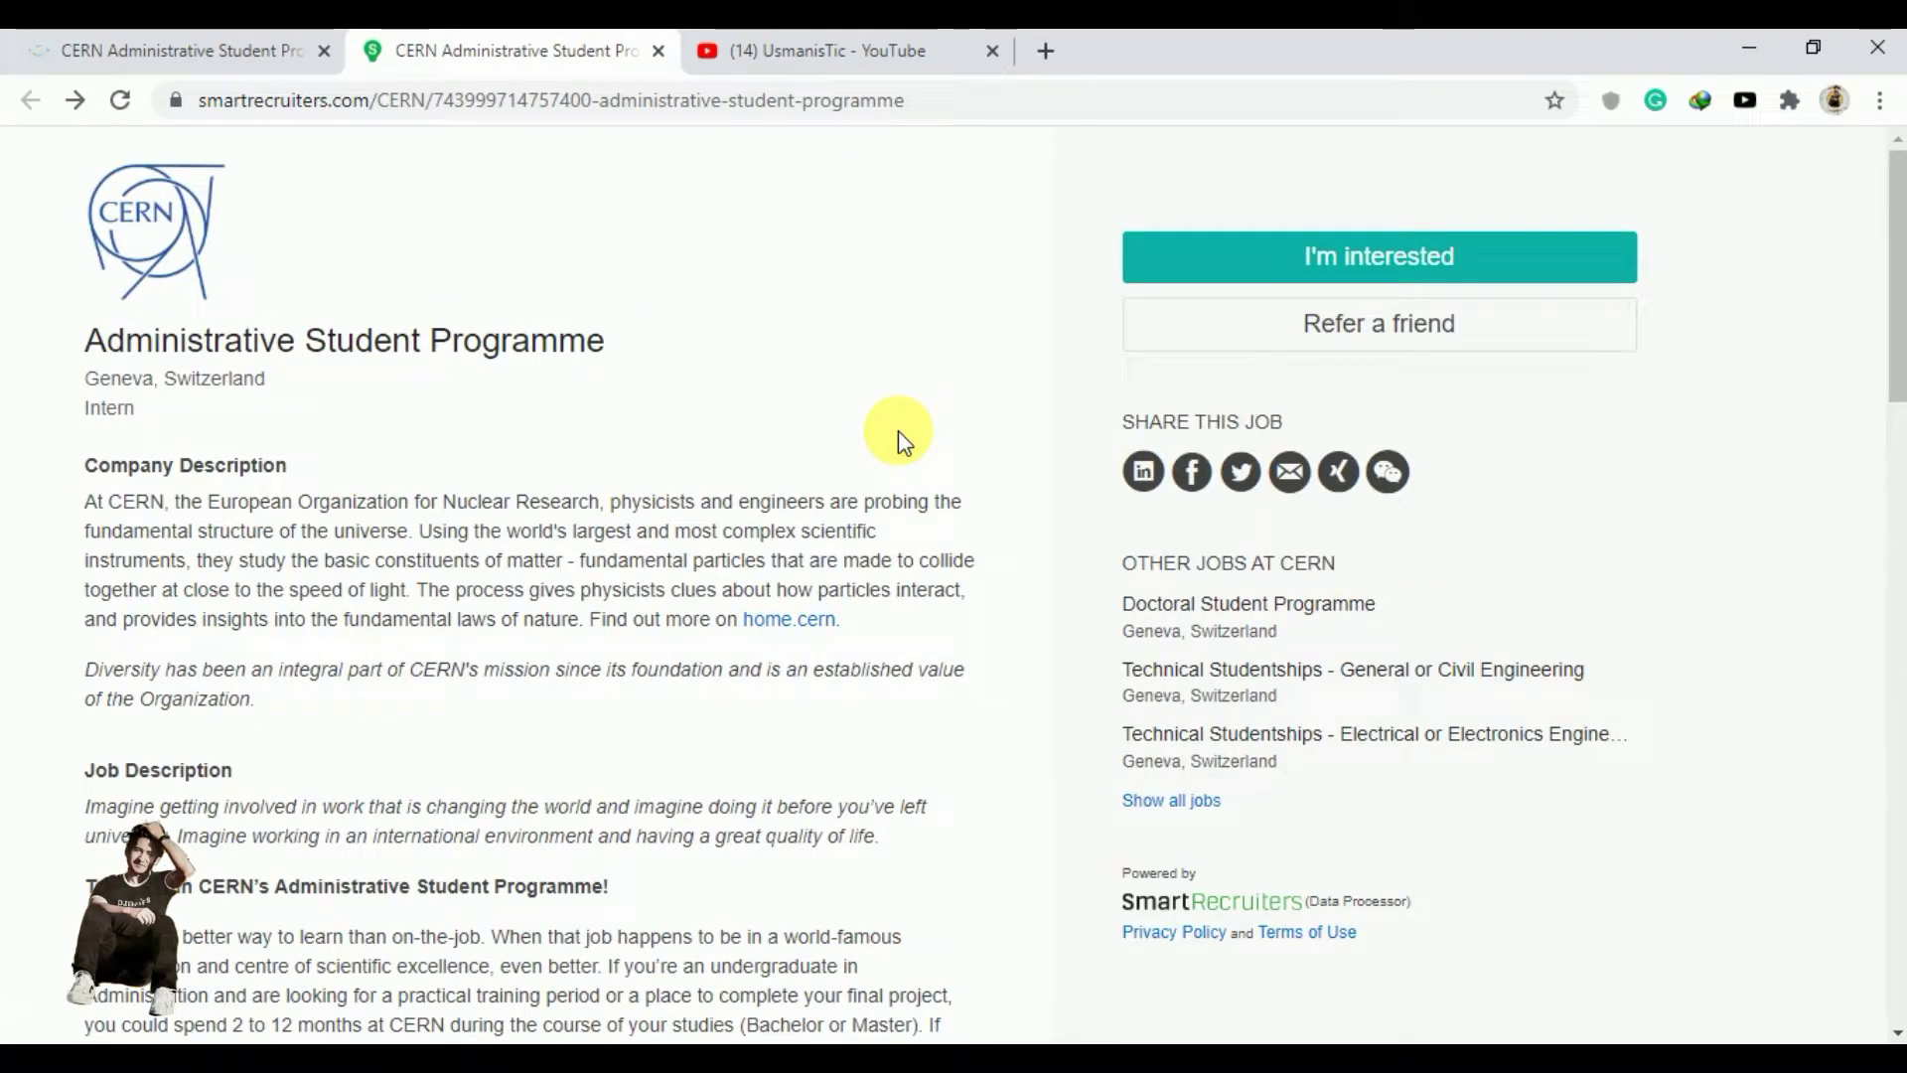
pyautogui.scroll(-6, 897, 431)
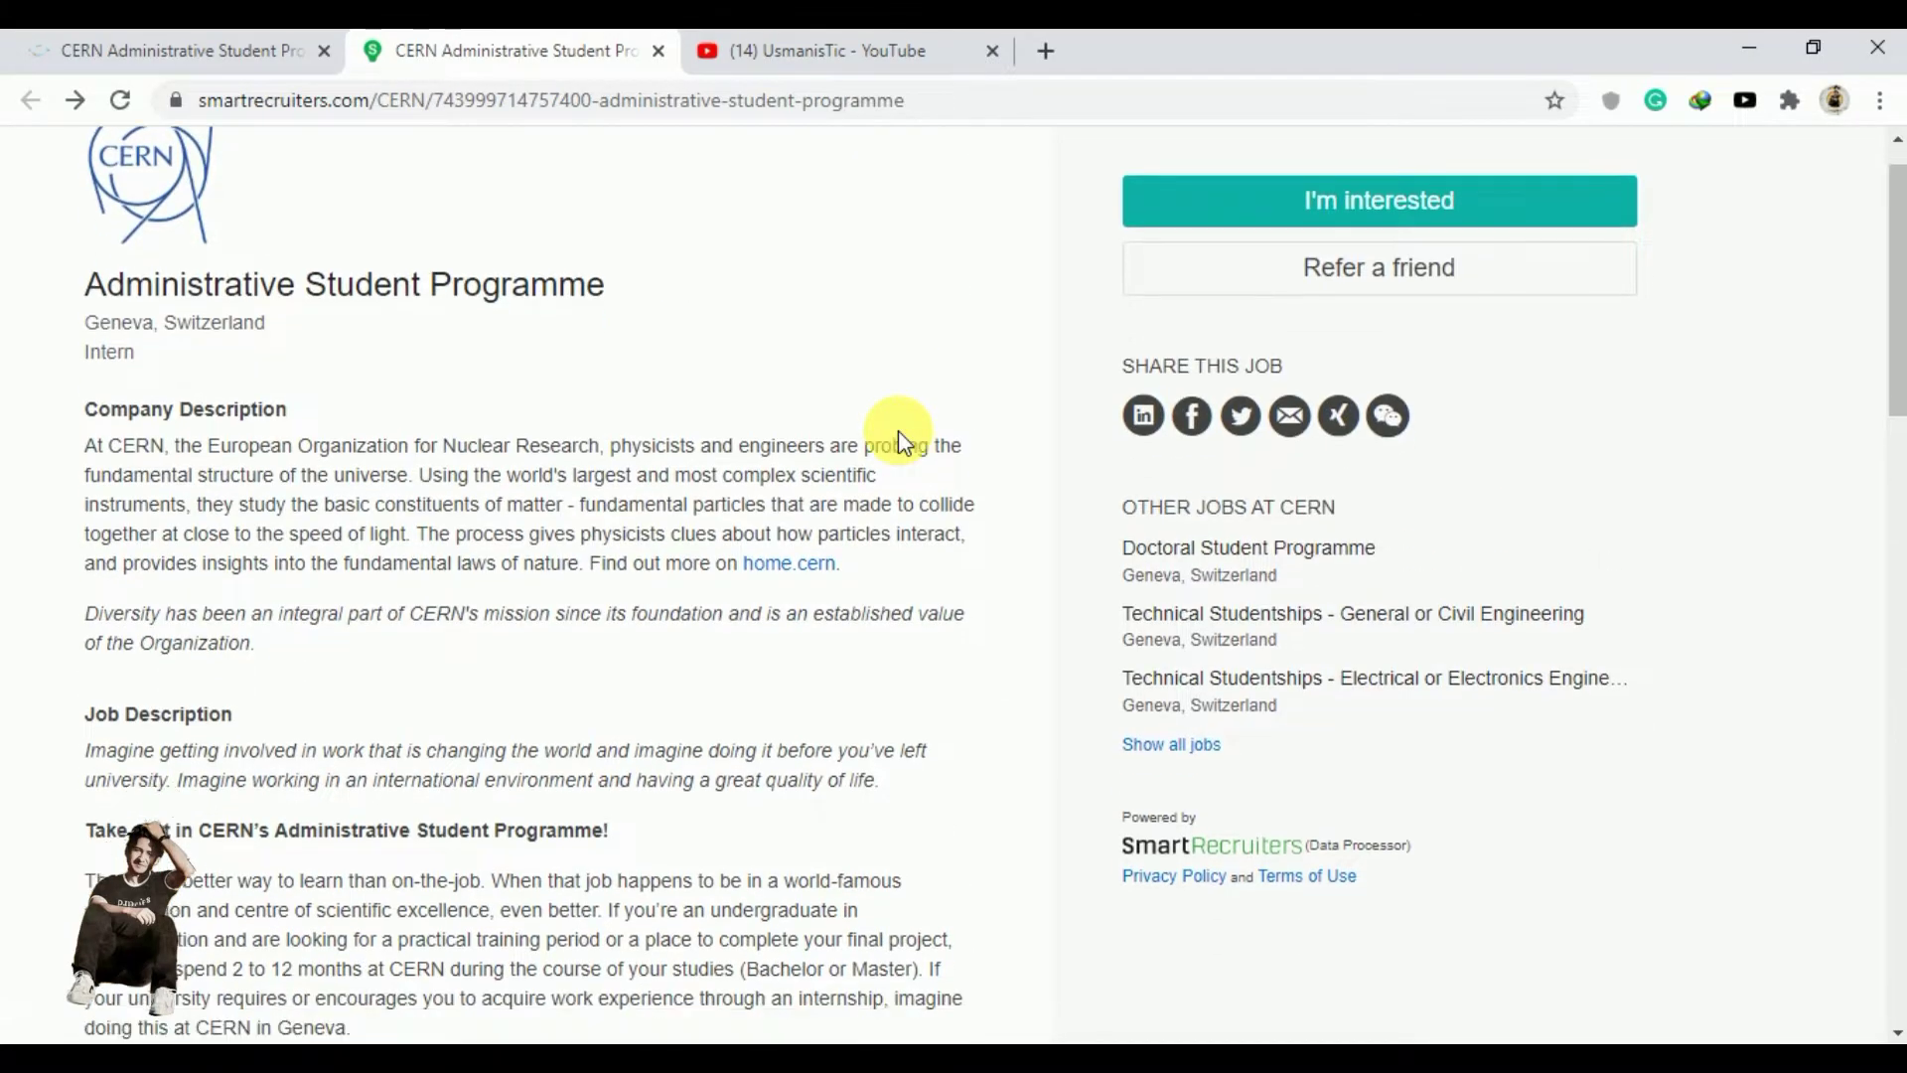
pyautogui.scroll(-7, 908, 442)
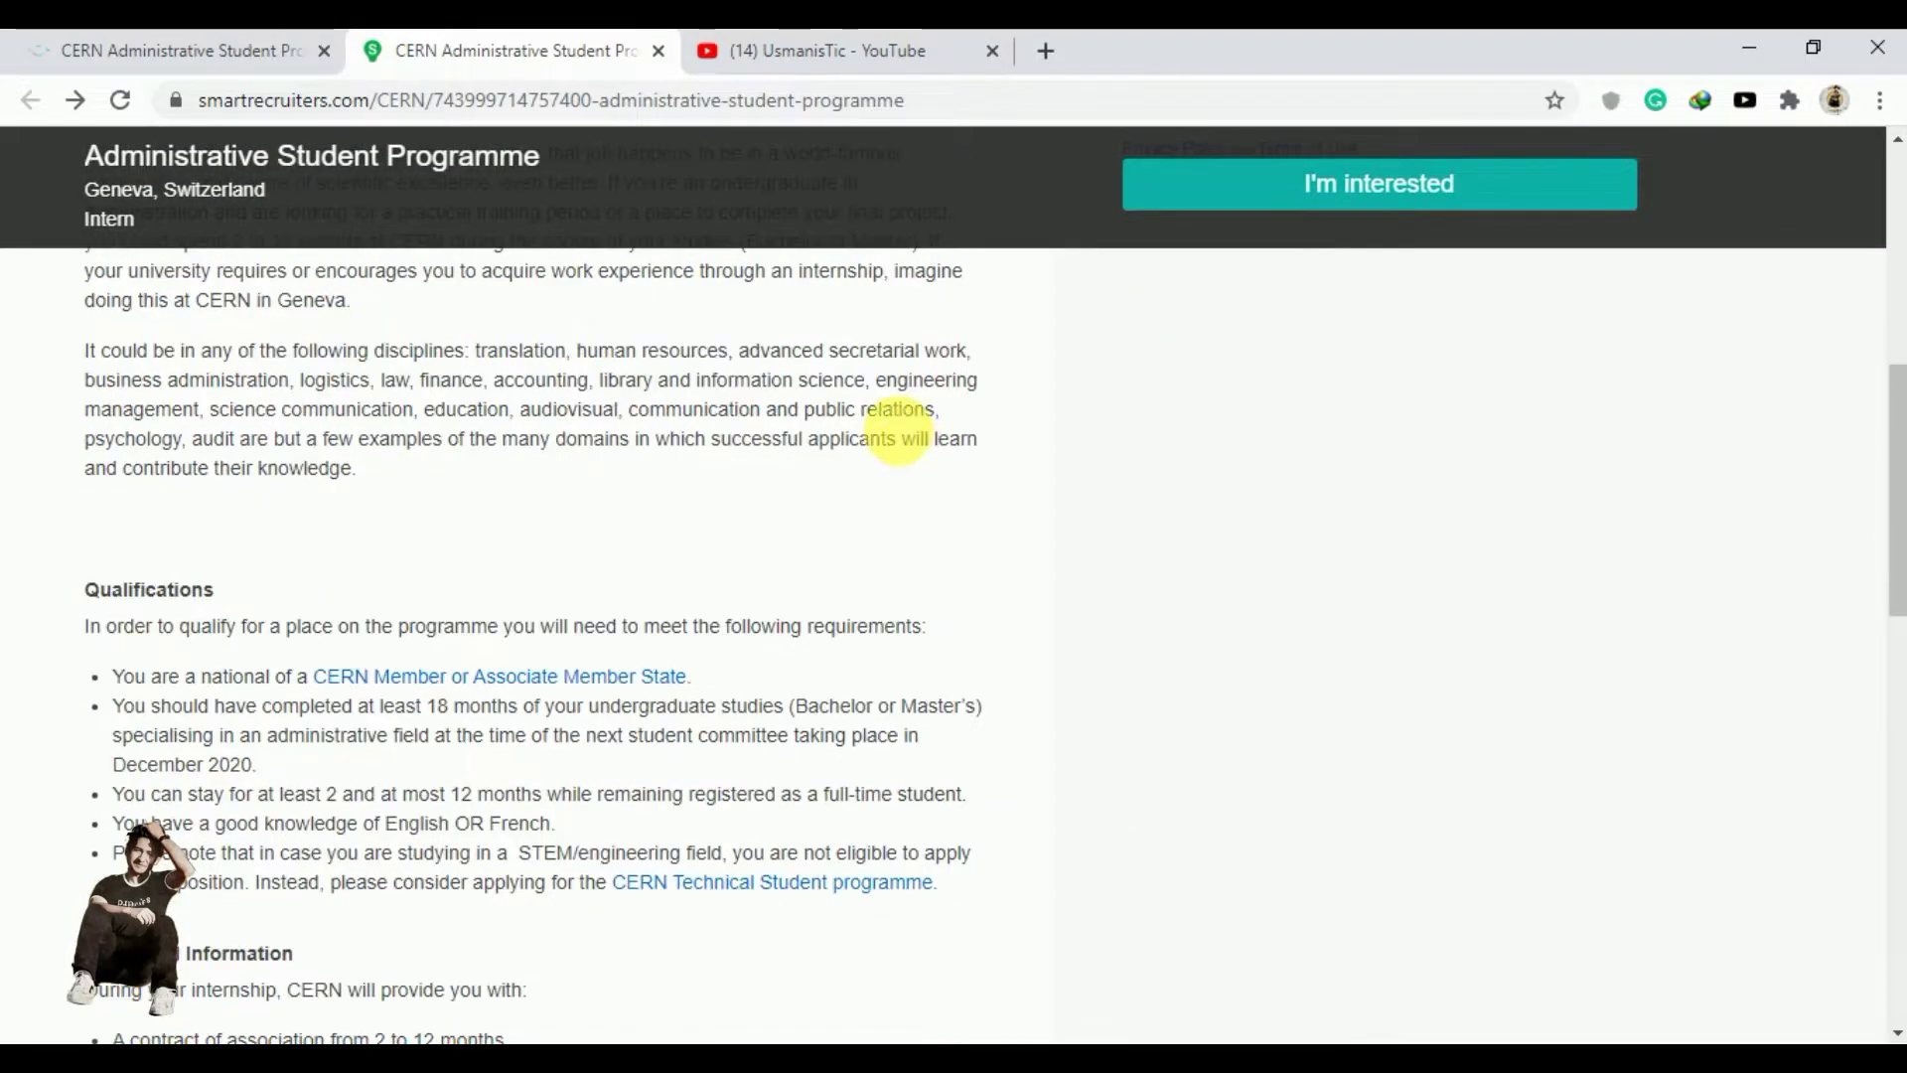
pyautogui.scroll(-7, 897, 431)
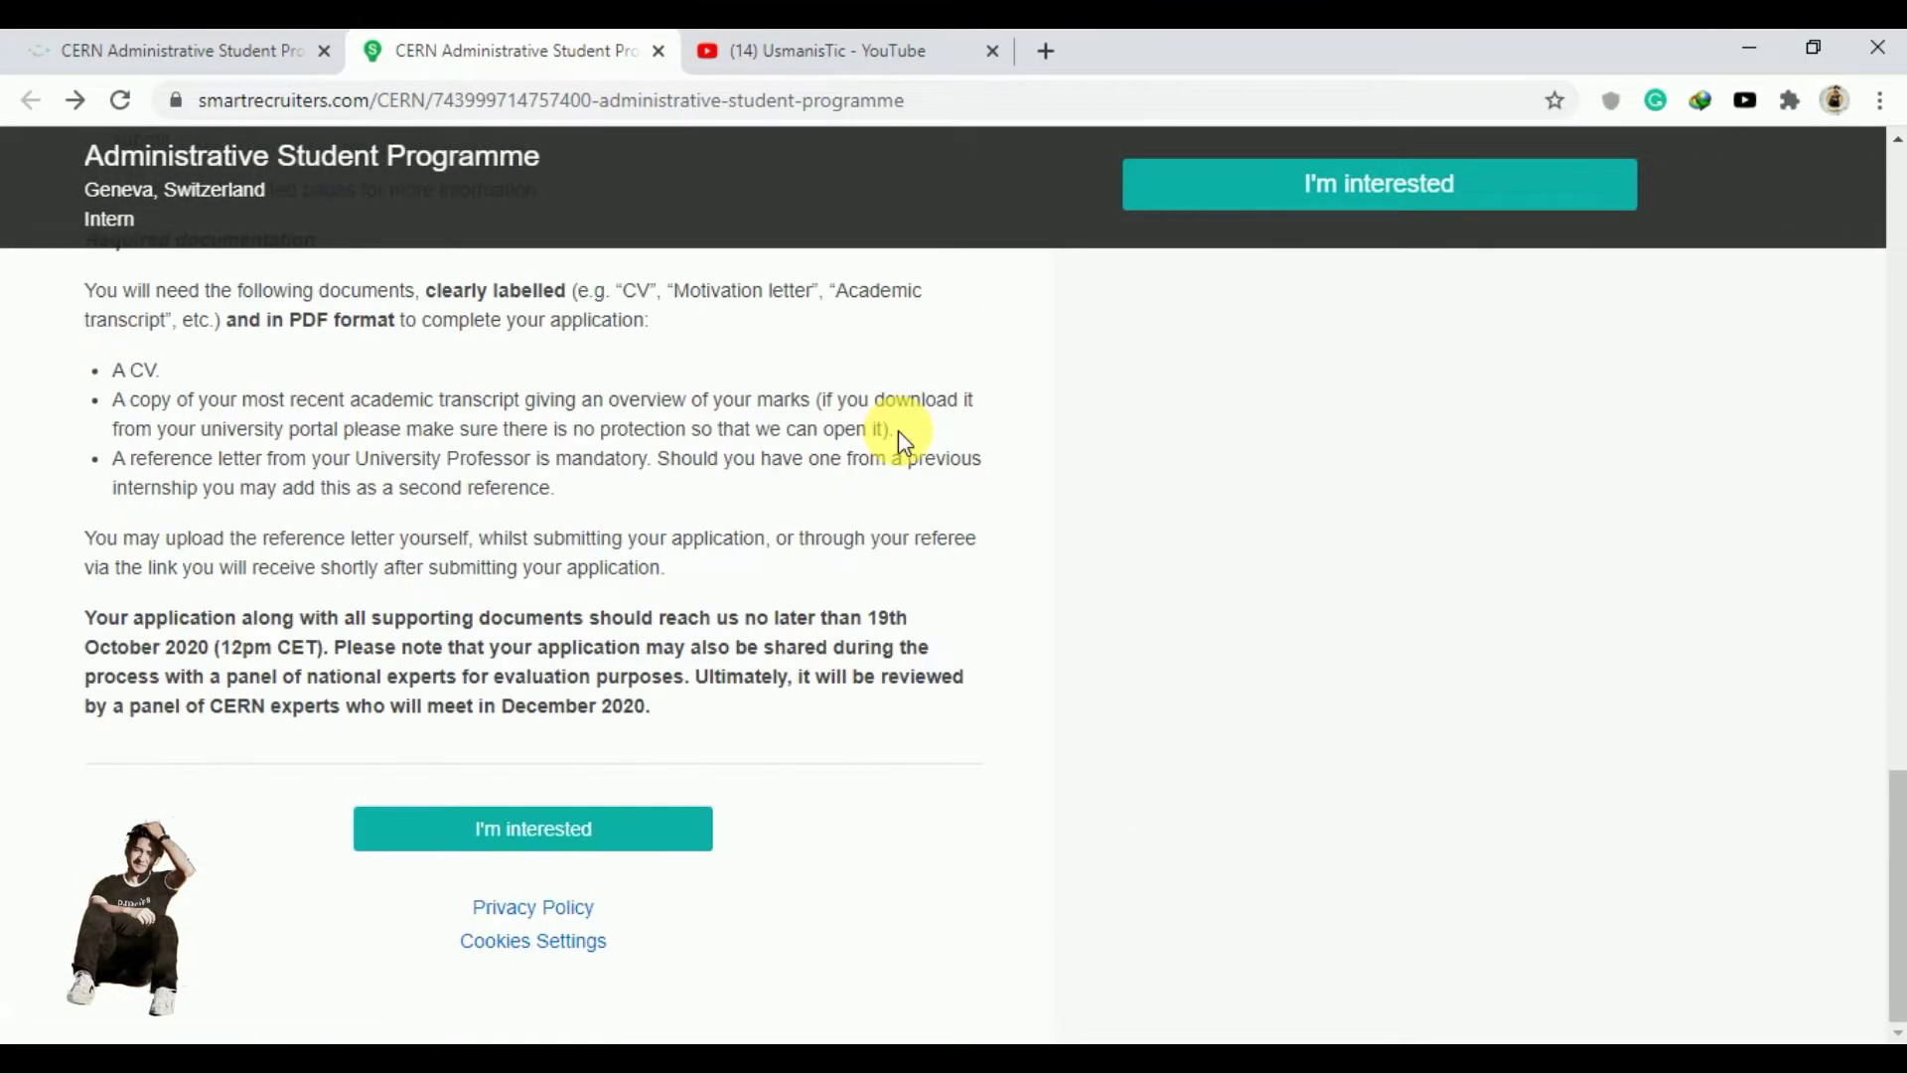
pyautogui.click(567, 842)
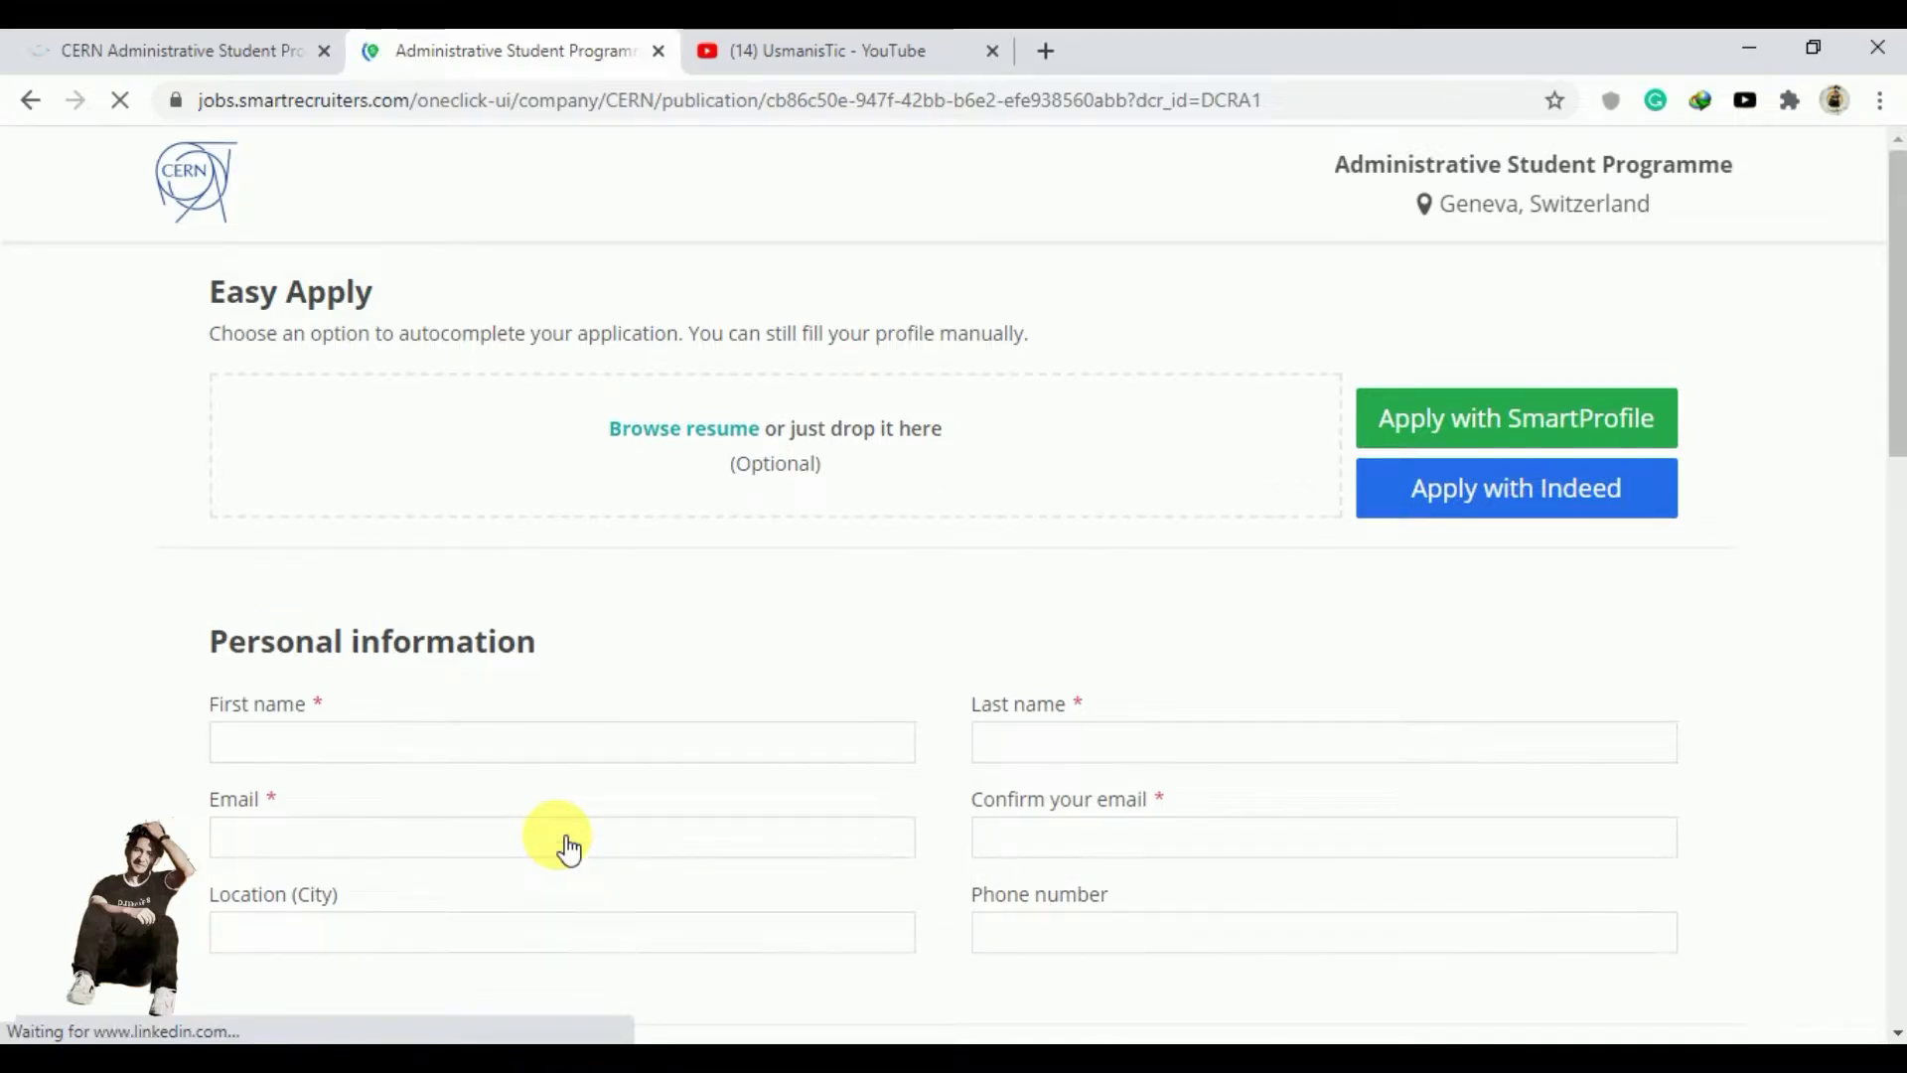
# - Start a blank experience entry in the application form, mark it as the current workplace, and cancel the entry
pyautogui.scroll(-1, 568, 845)
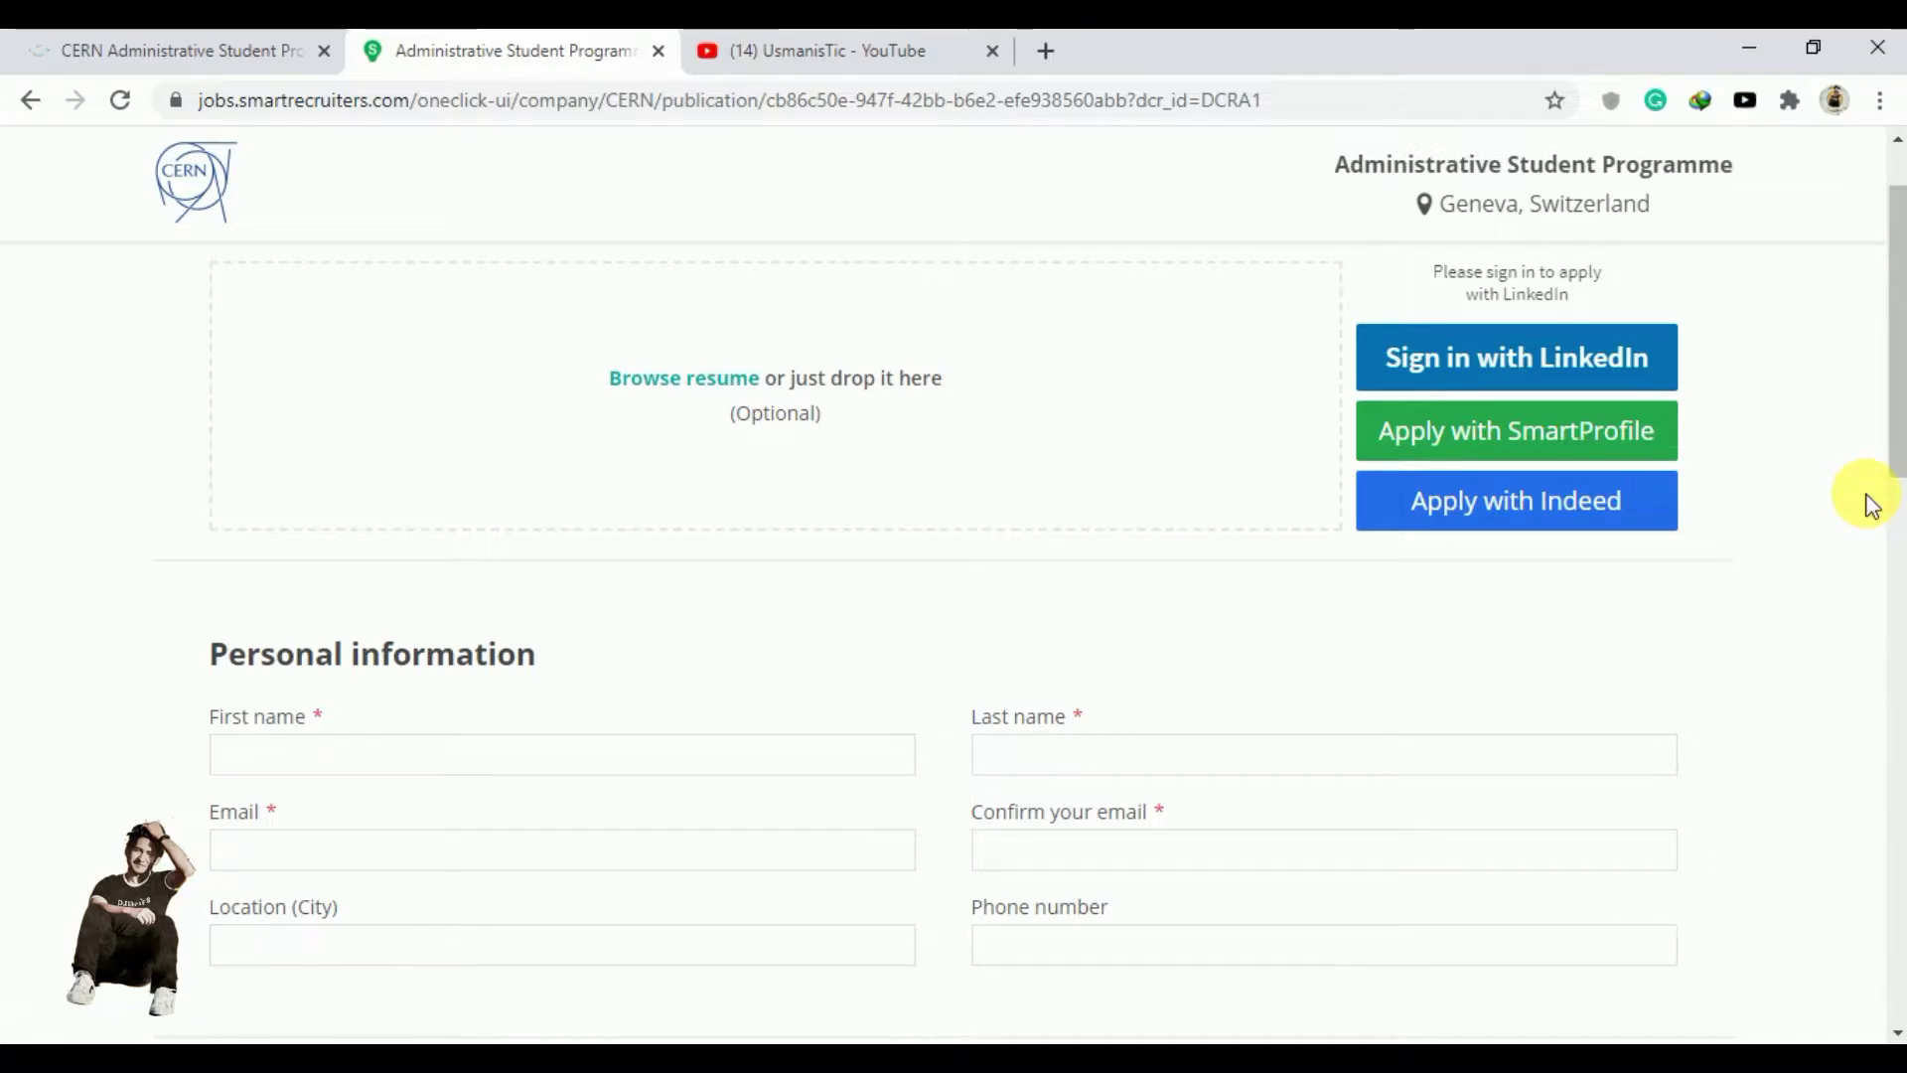
pyautogui.scroll(-8, 1871, 504)
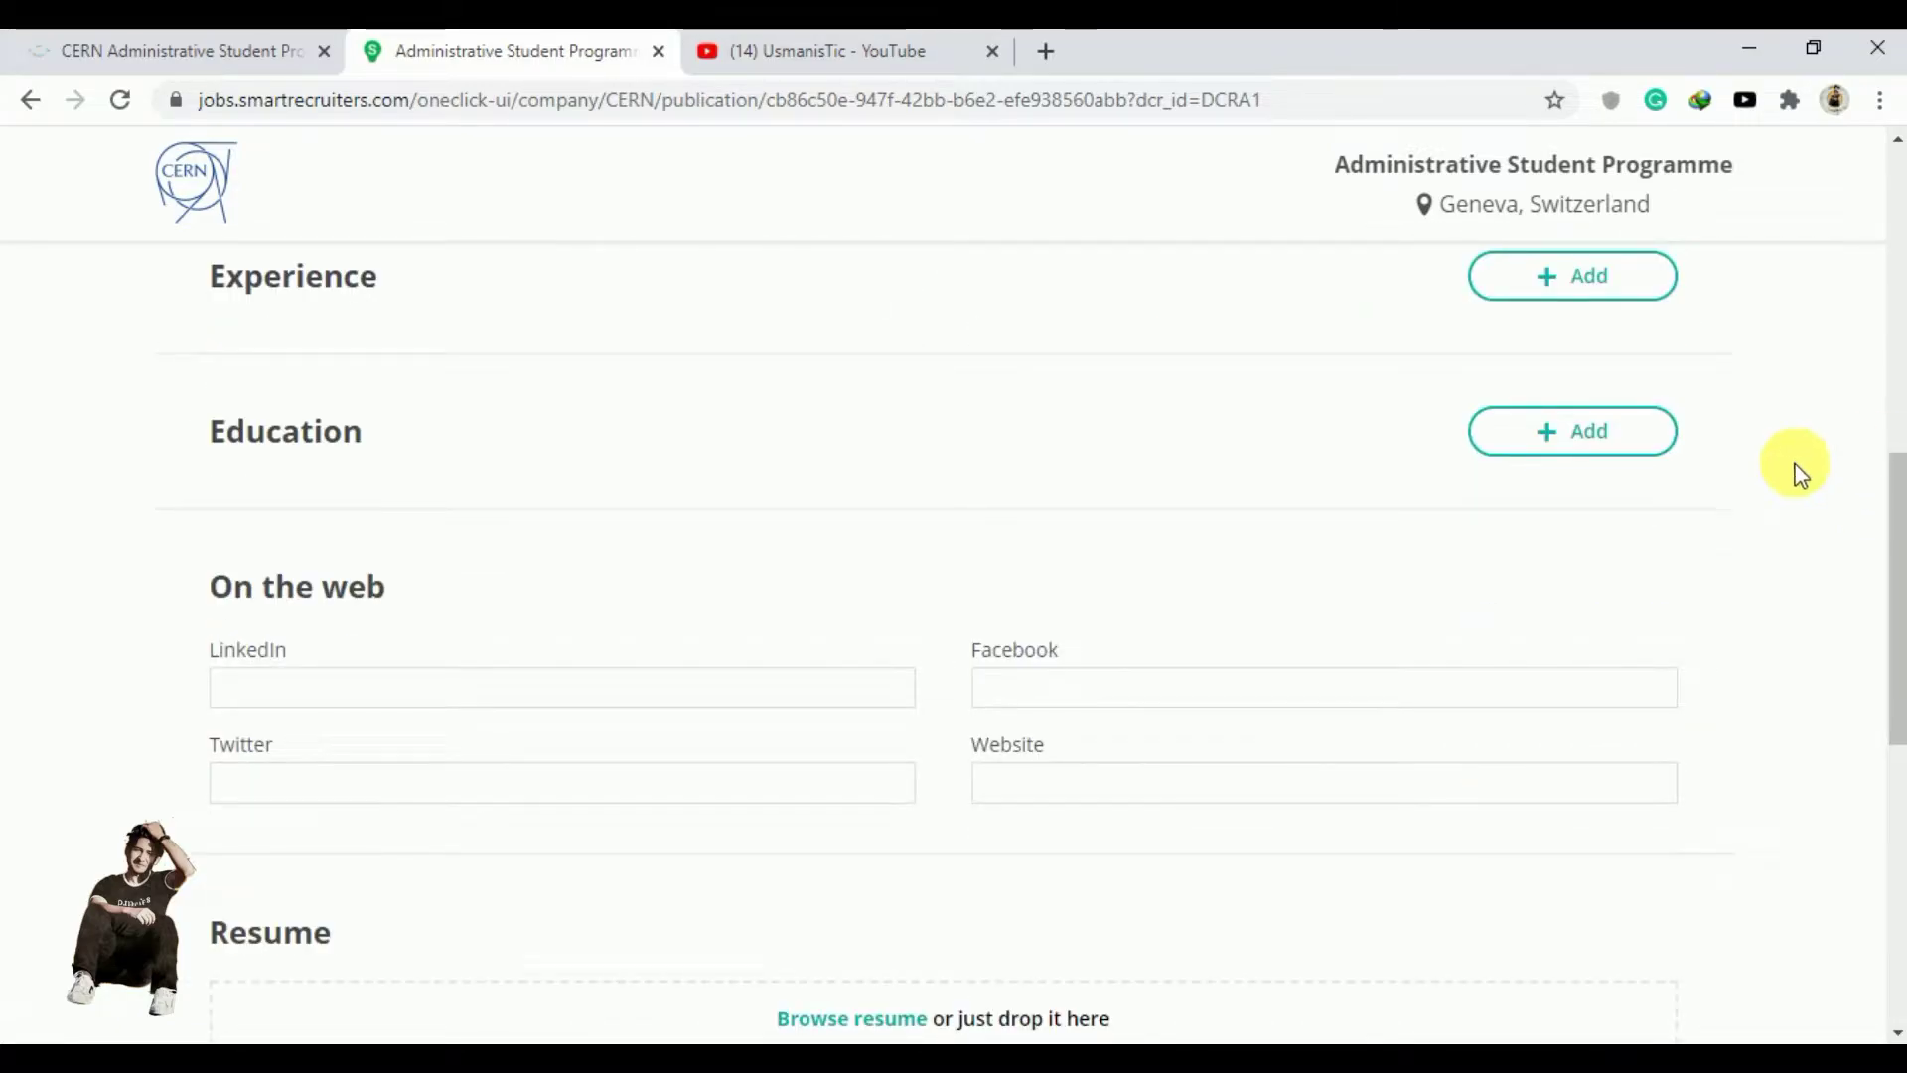
pyautogui.scroll(1, 1778, 473)
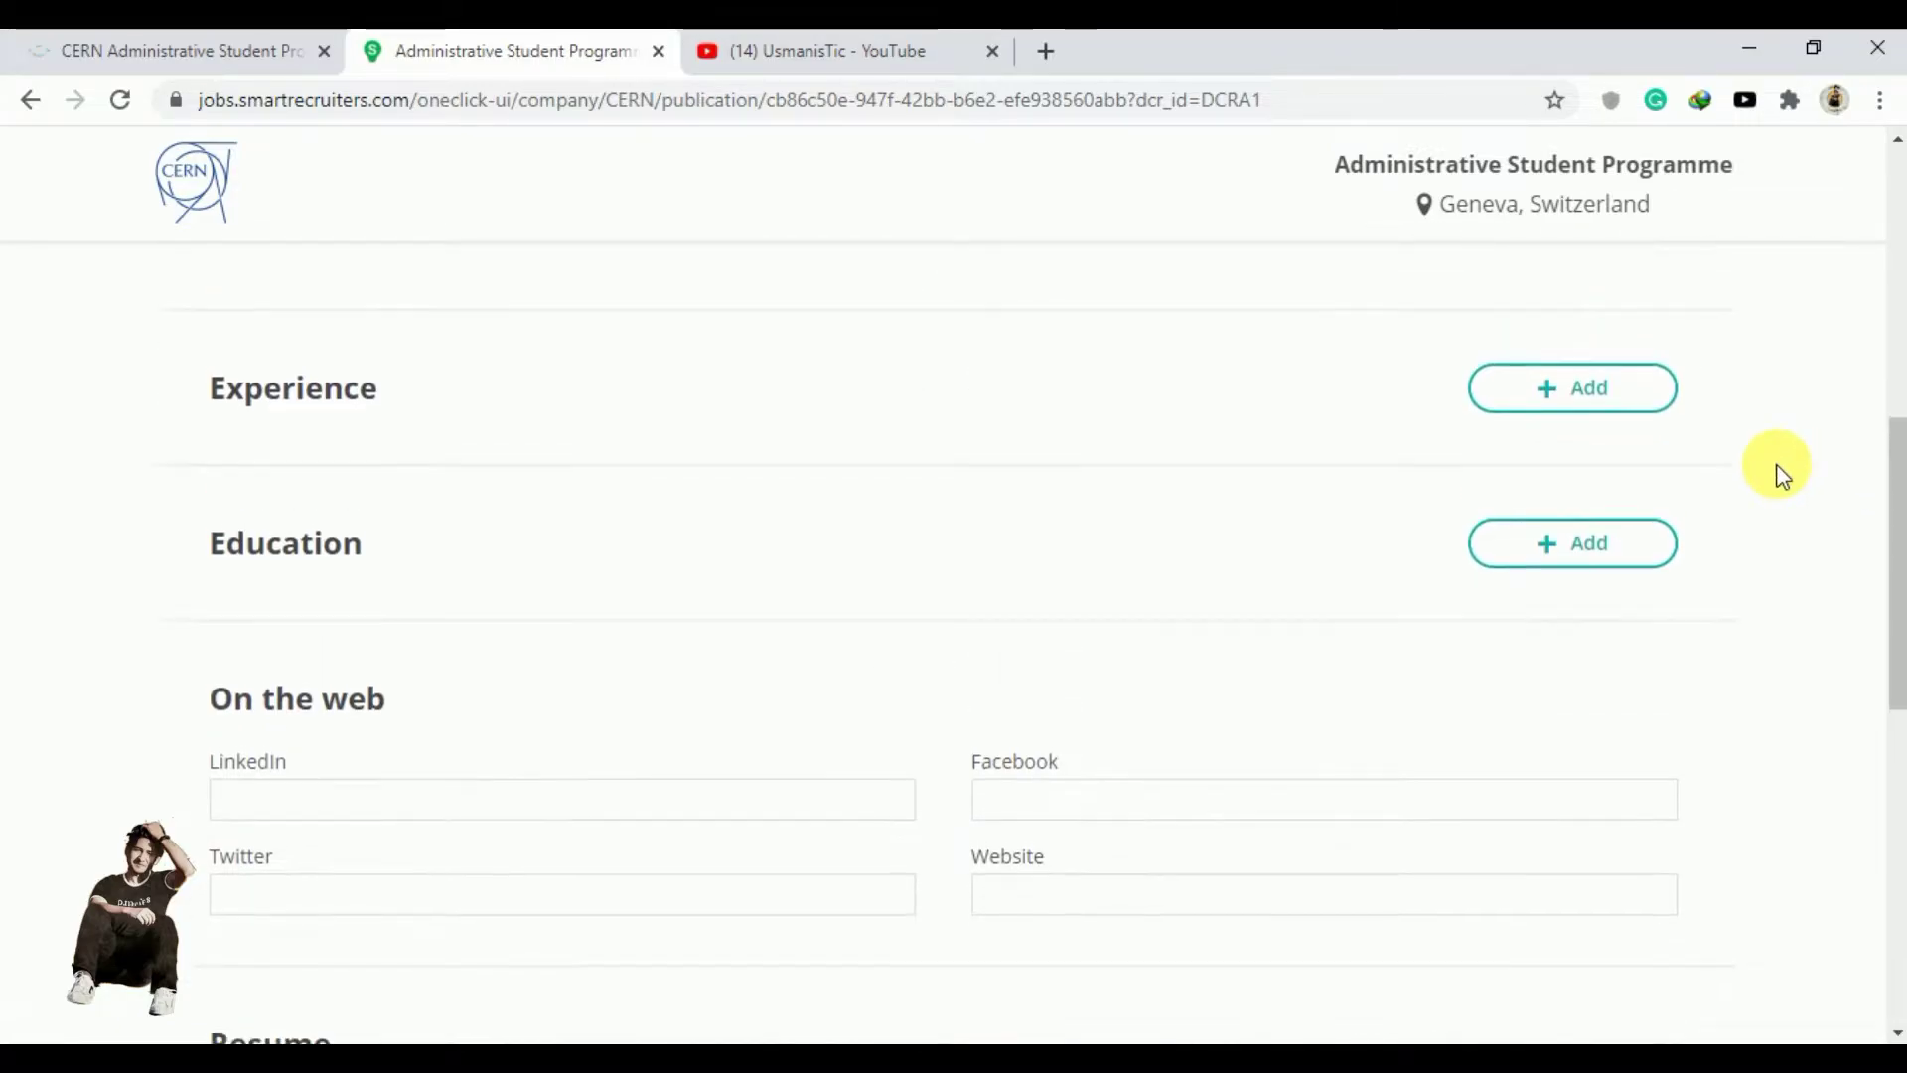
pyautogui.click(1602, 397)
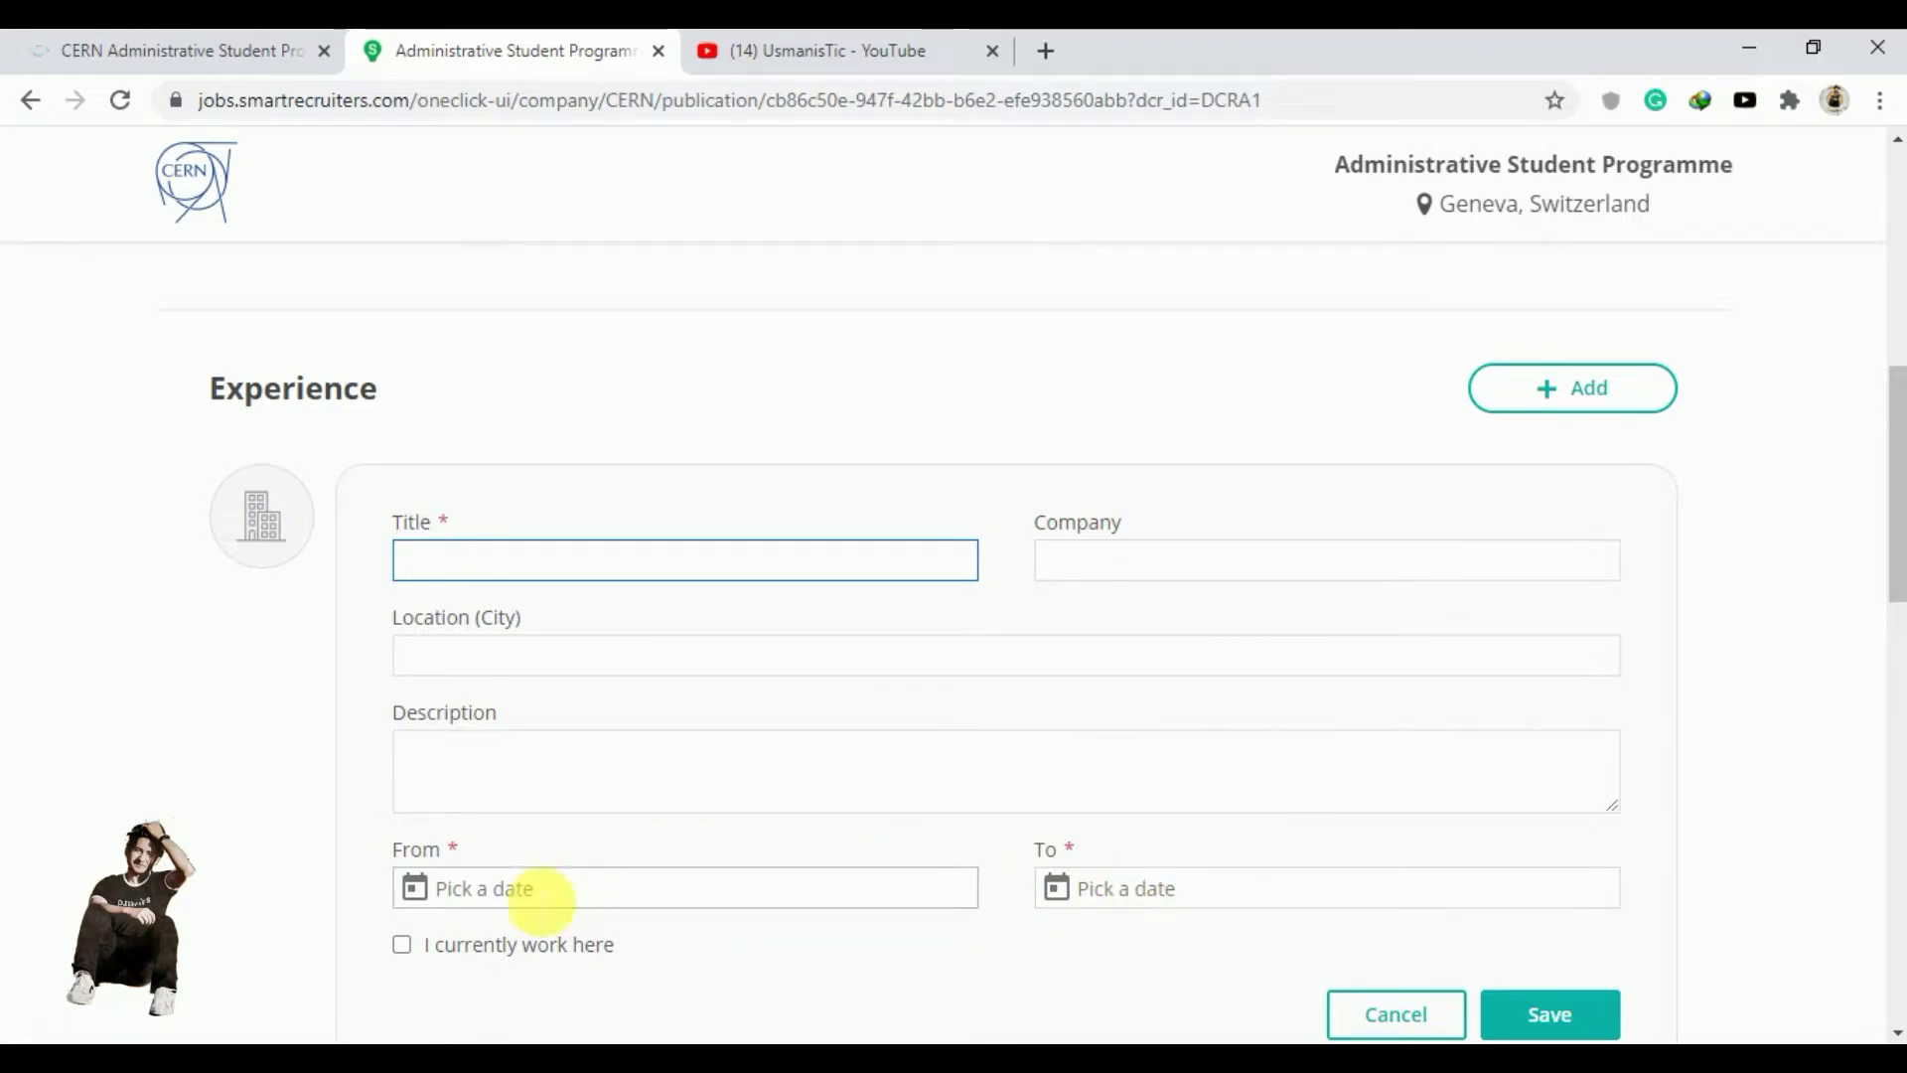
pyautogui.click(401, 945)
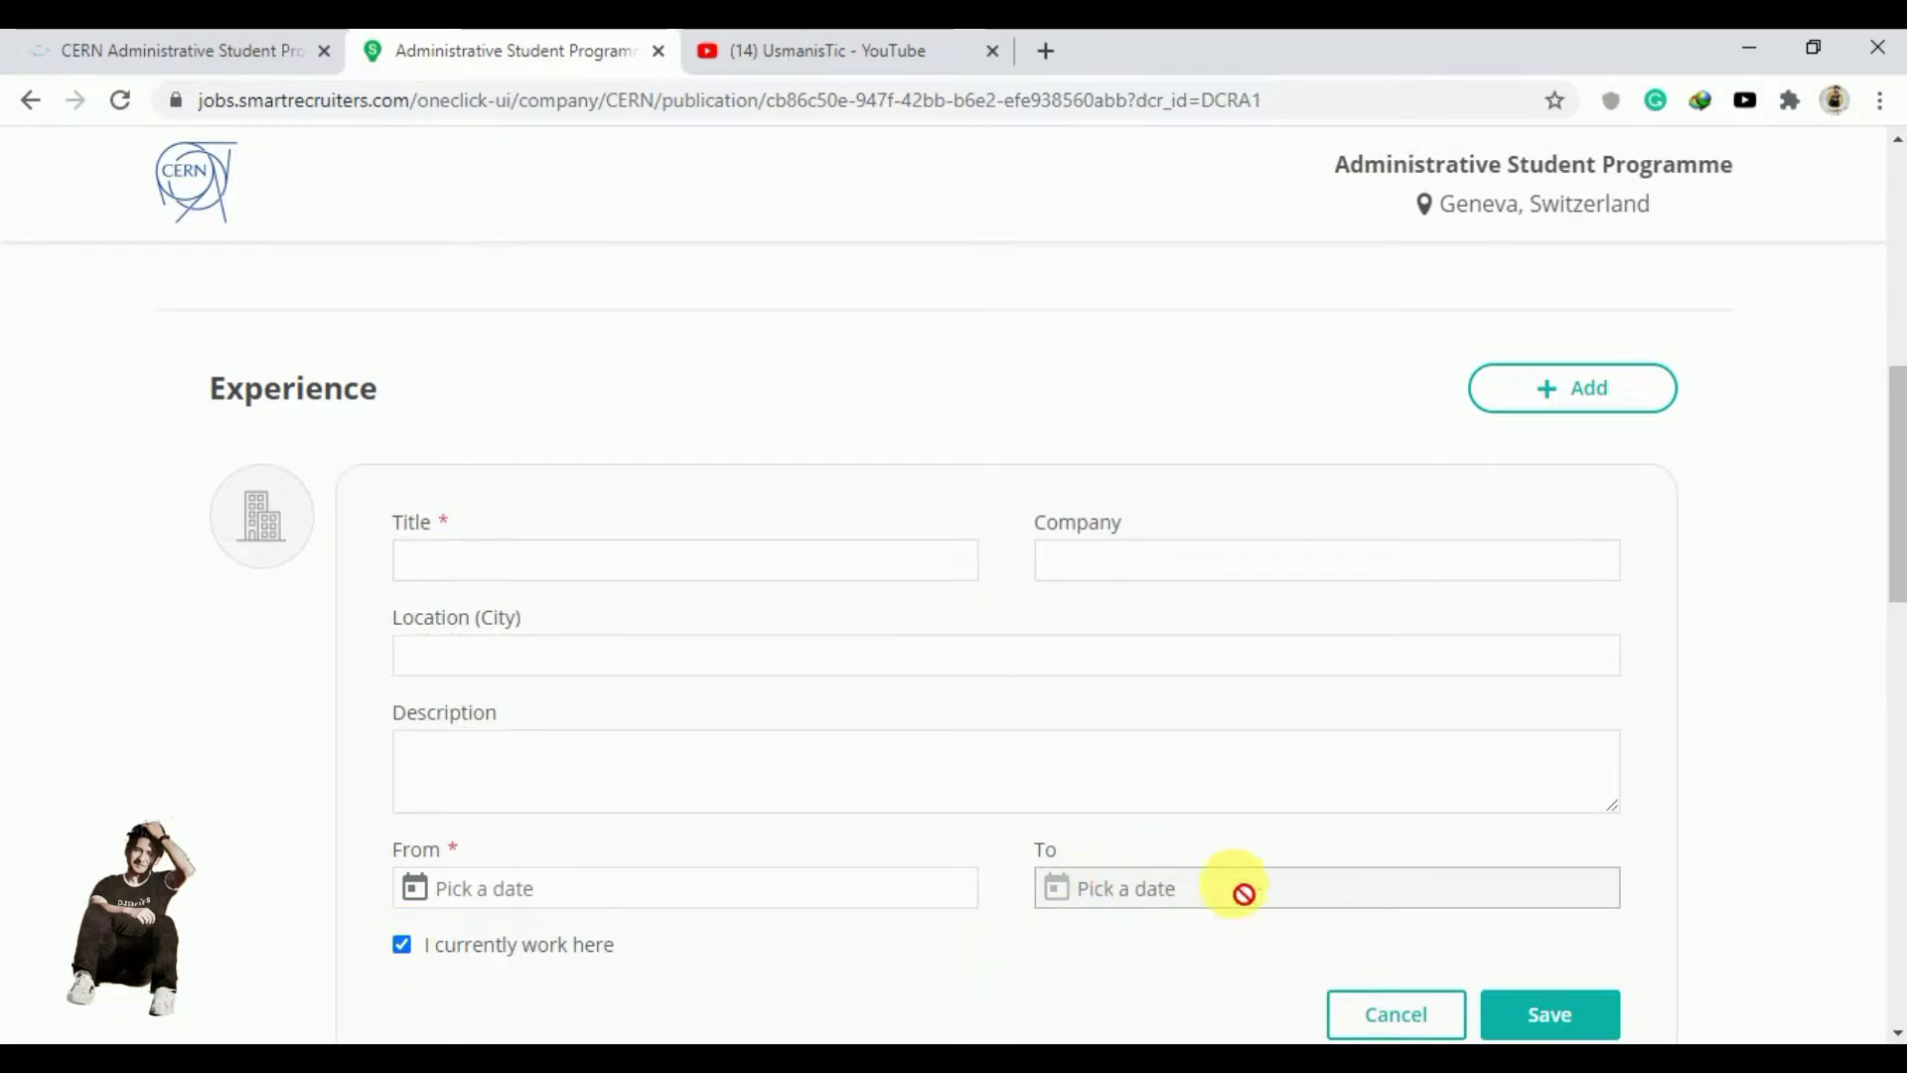
pyautogui.scroll(-1, 1794, 774)
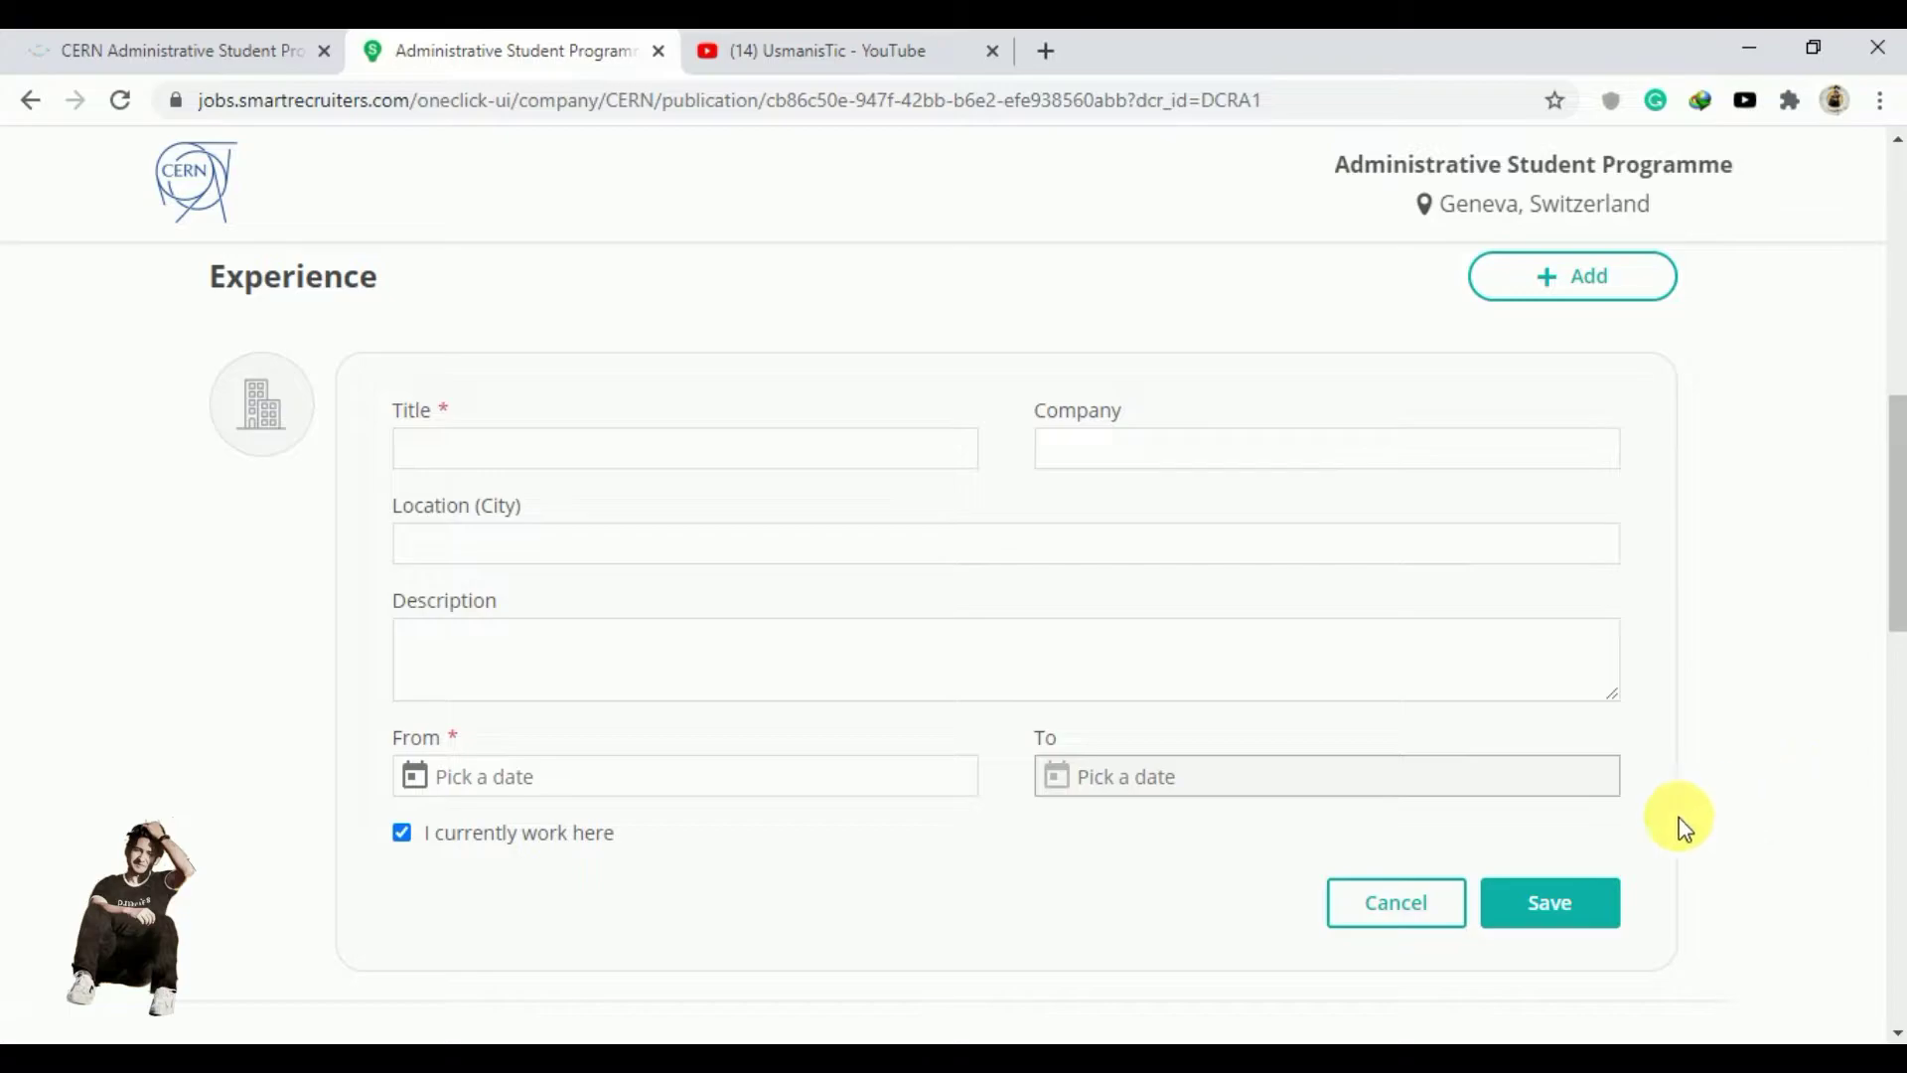
pyautogui.click(1431, 912)
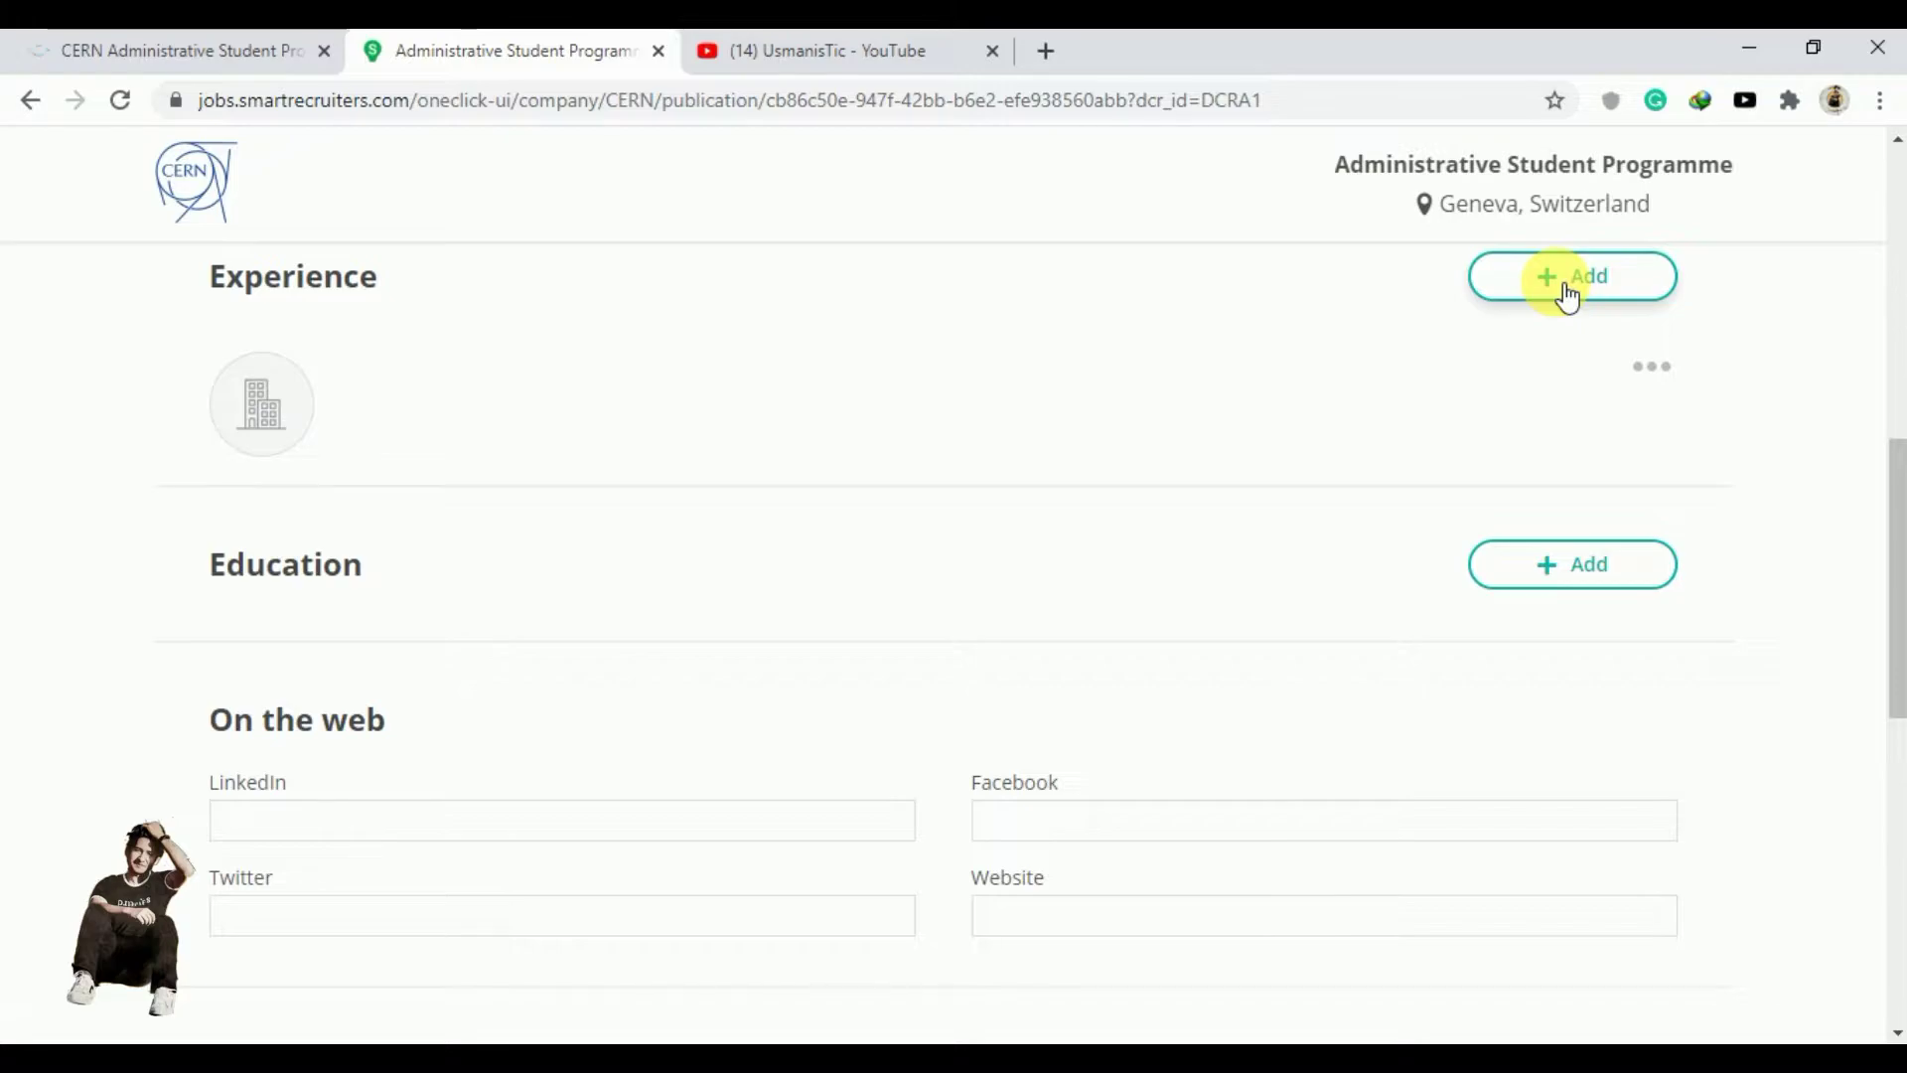
# - Start a blank education entry to look over its fields, and cancel the entry
pyautogui.click(1579, 561)
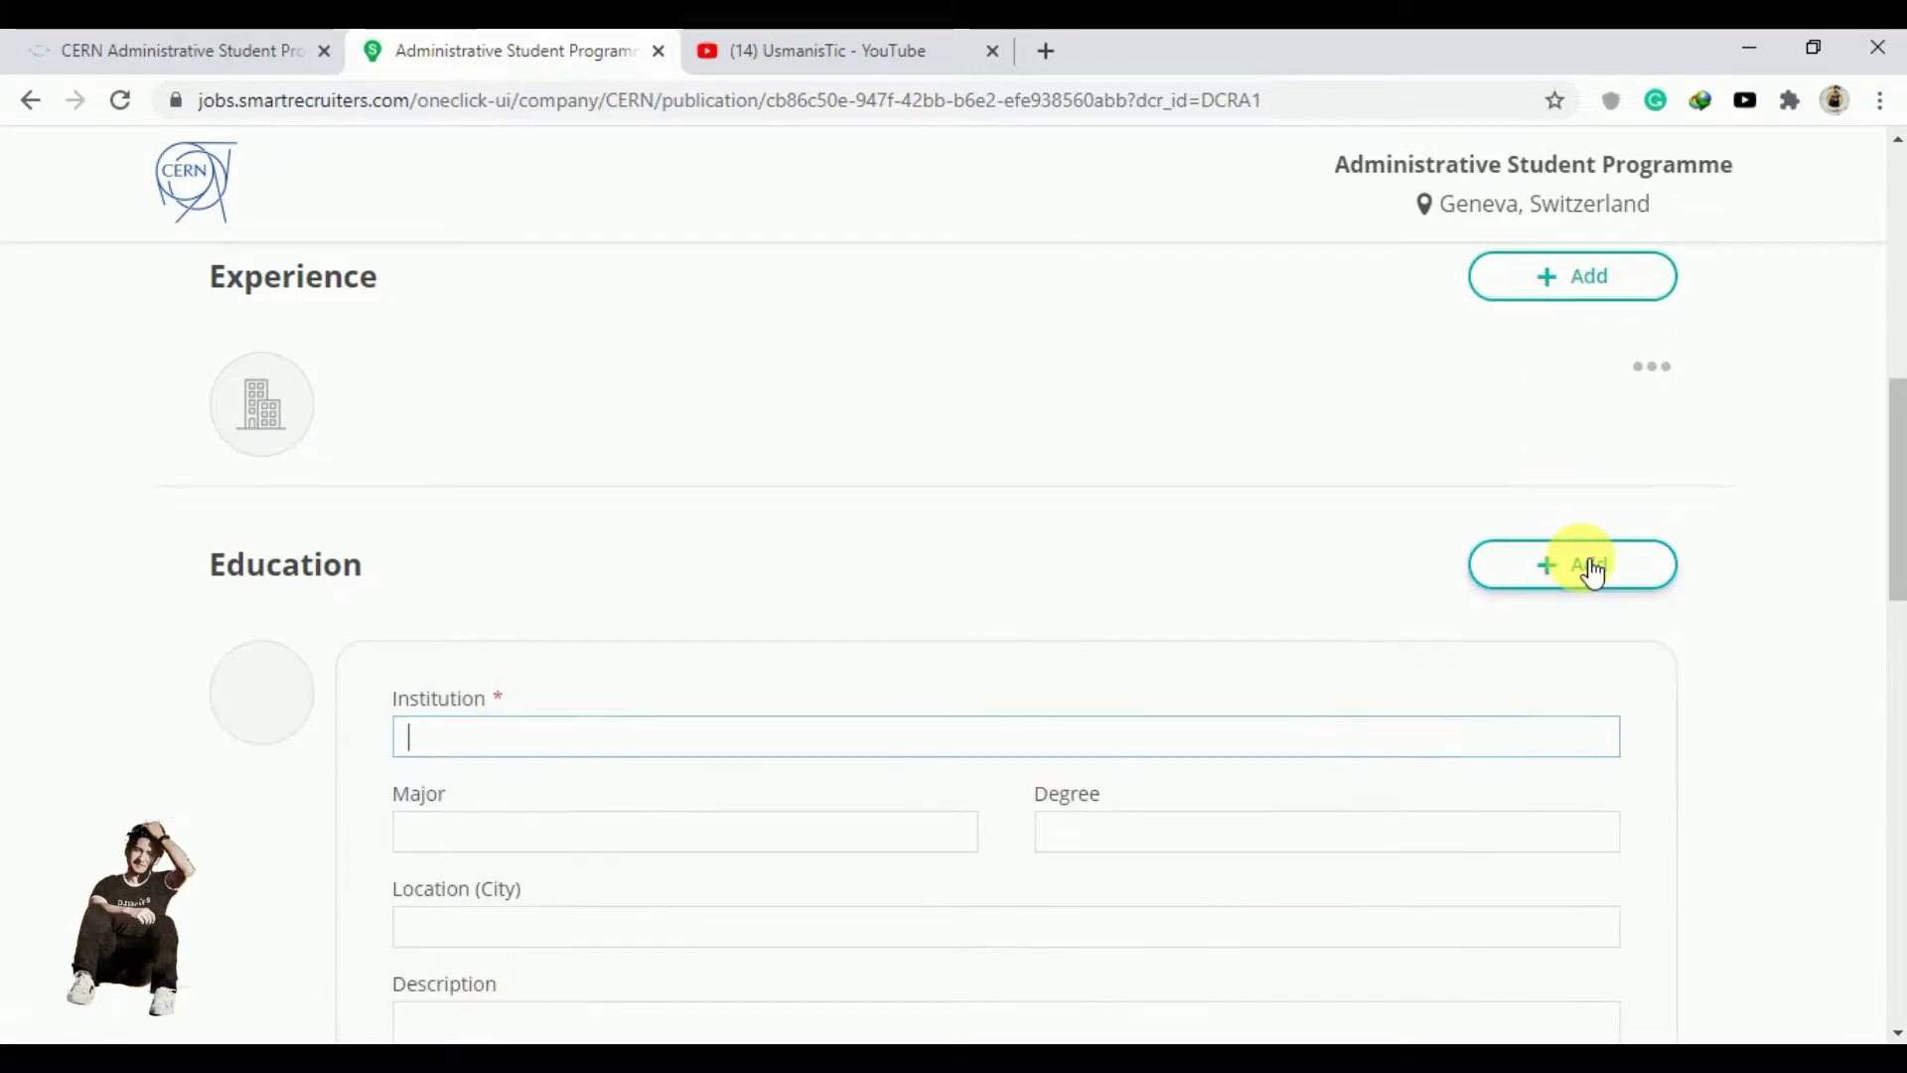
pyautogui.click(1795, 748)
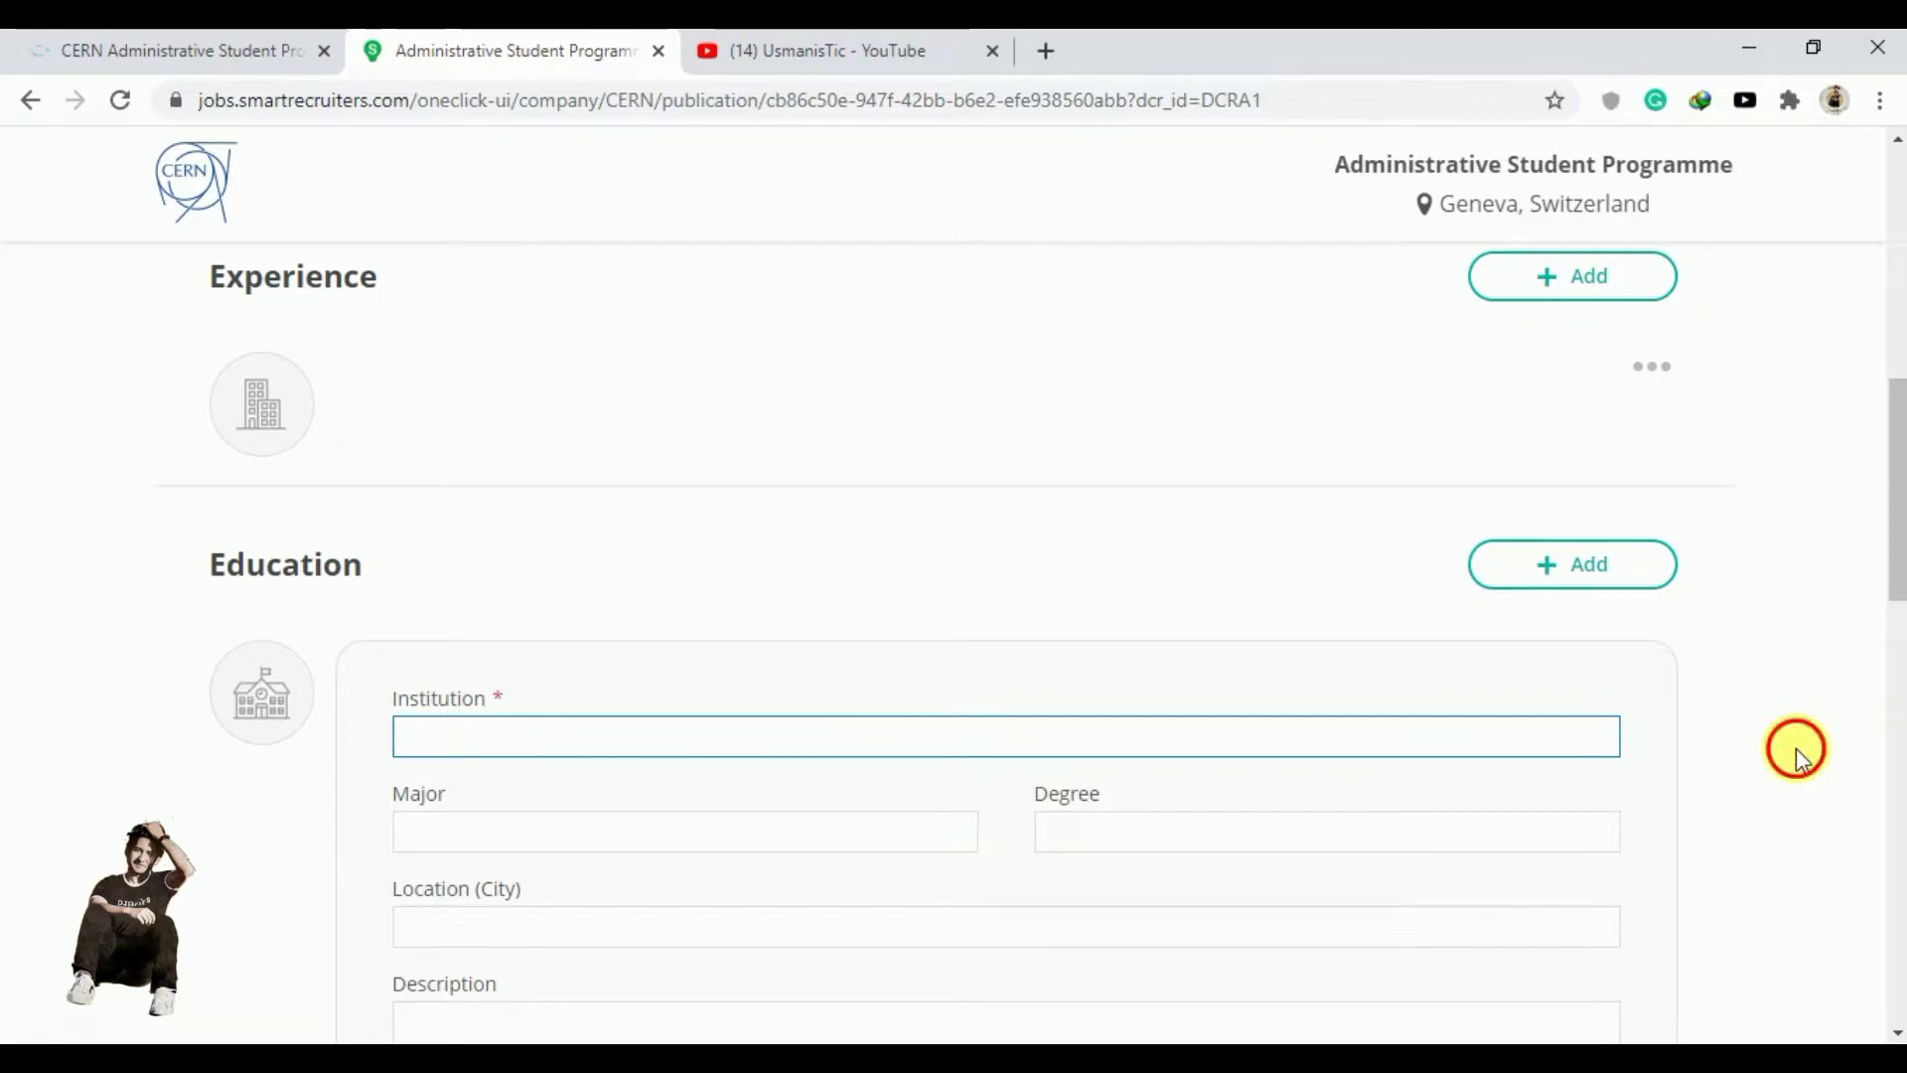
pyautogui.scroll(-3, 1795, 747)
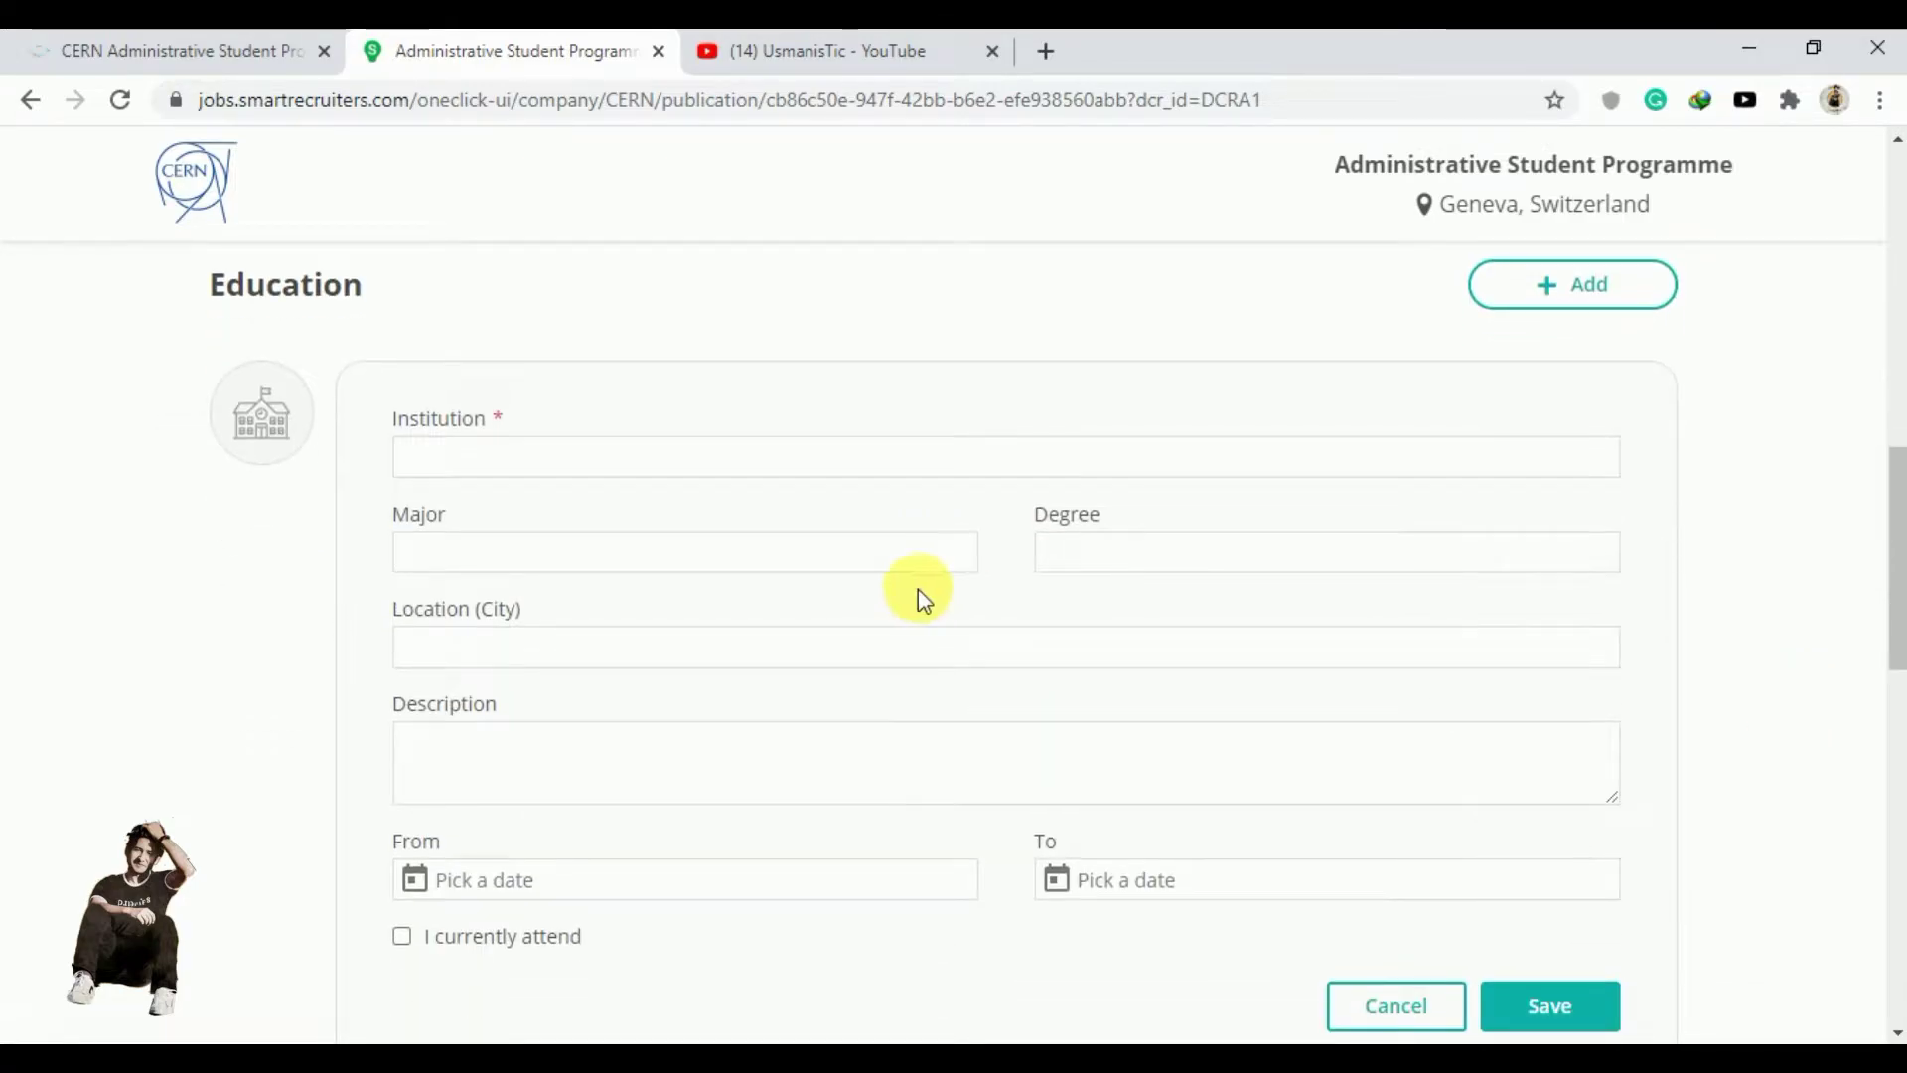
pyautogui.click(1167, 549)
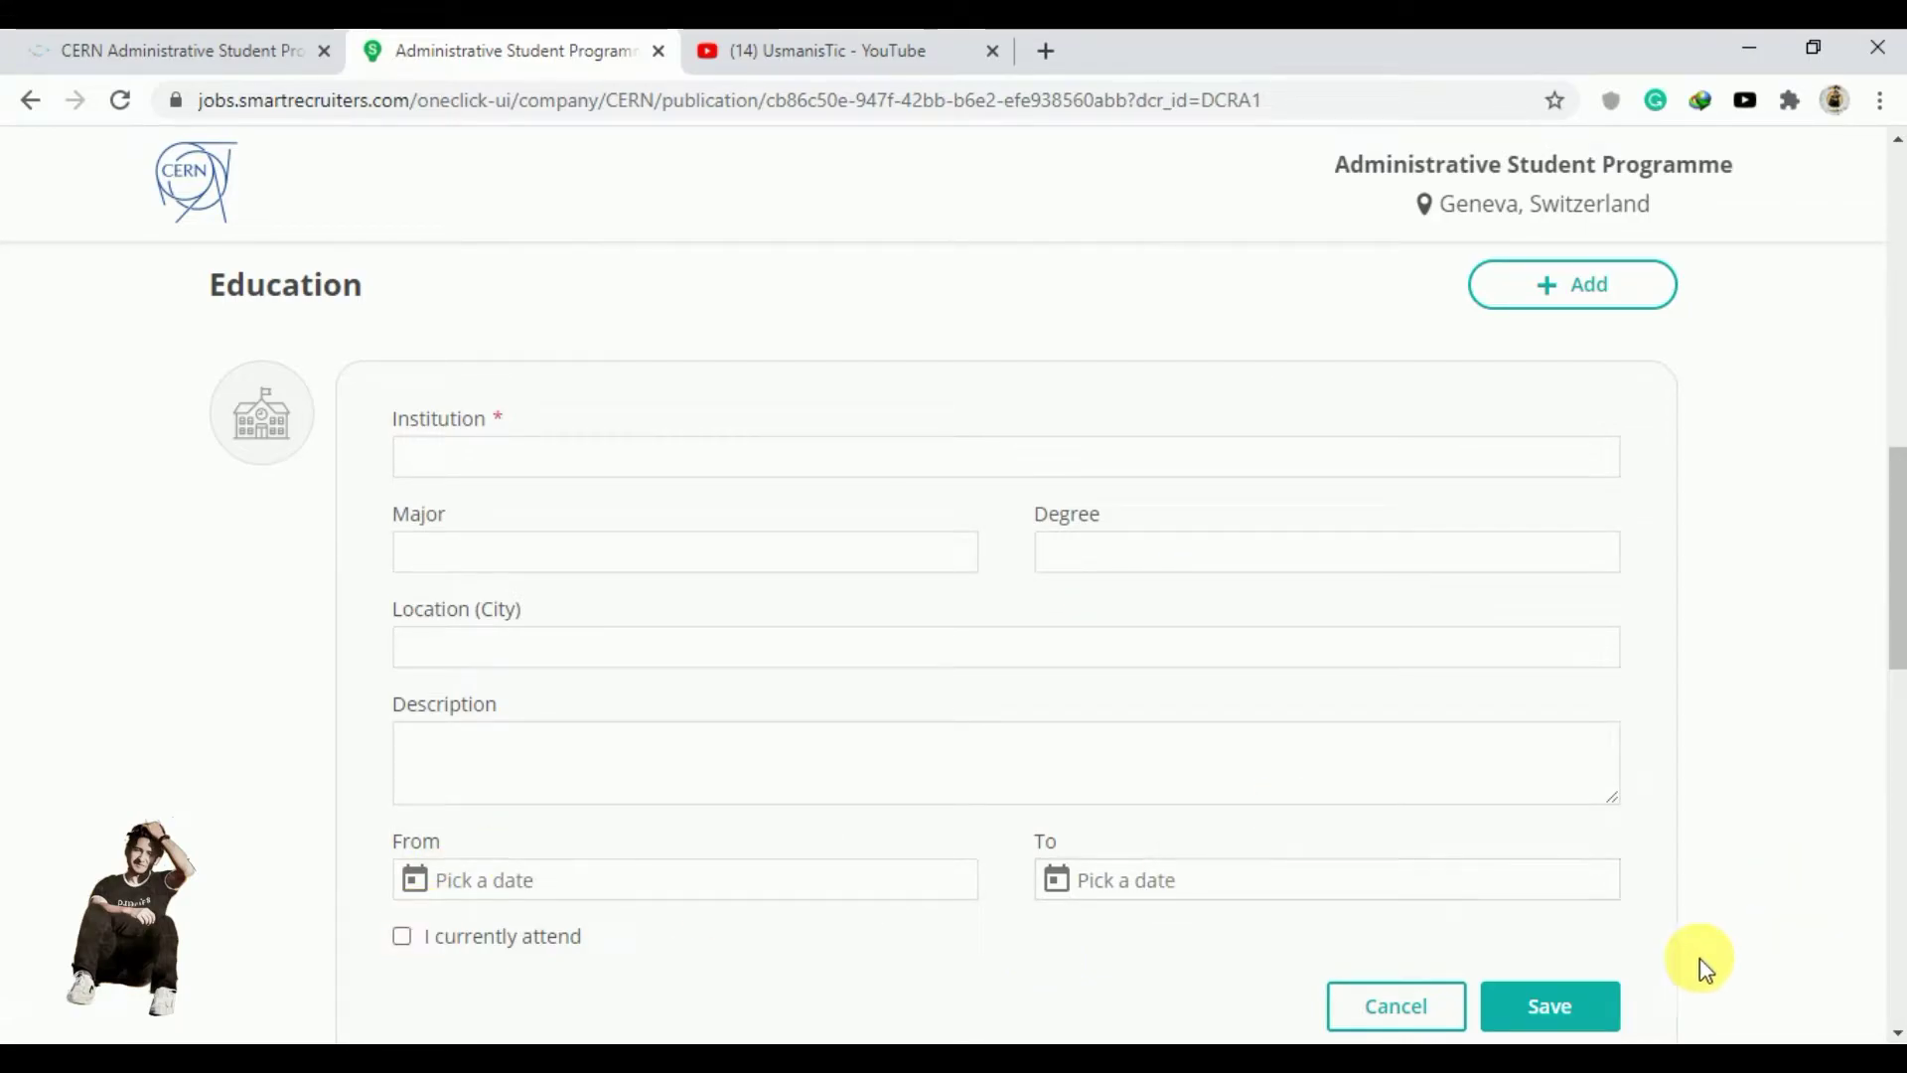
pyautogui.click(1422, 1011)
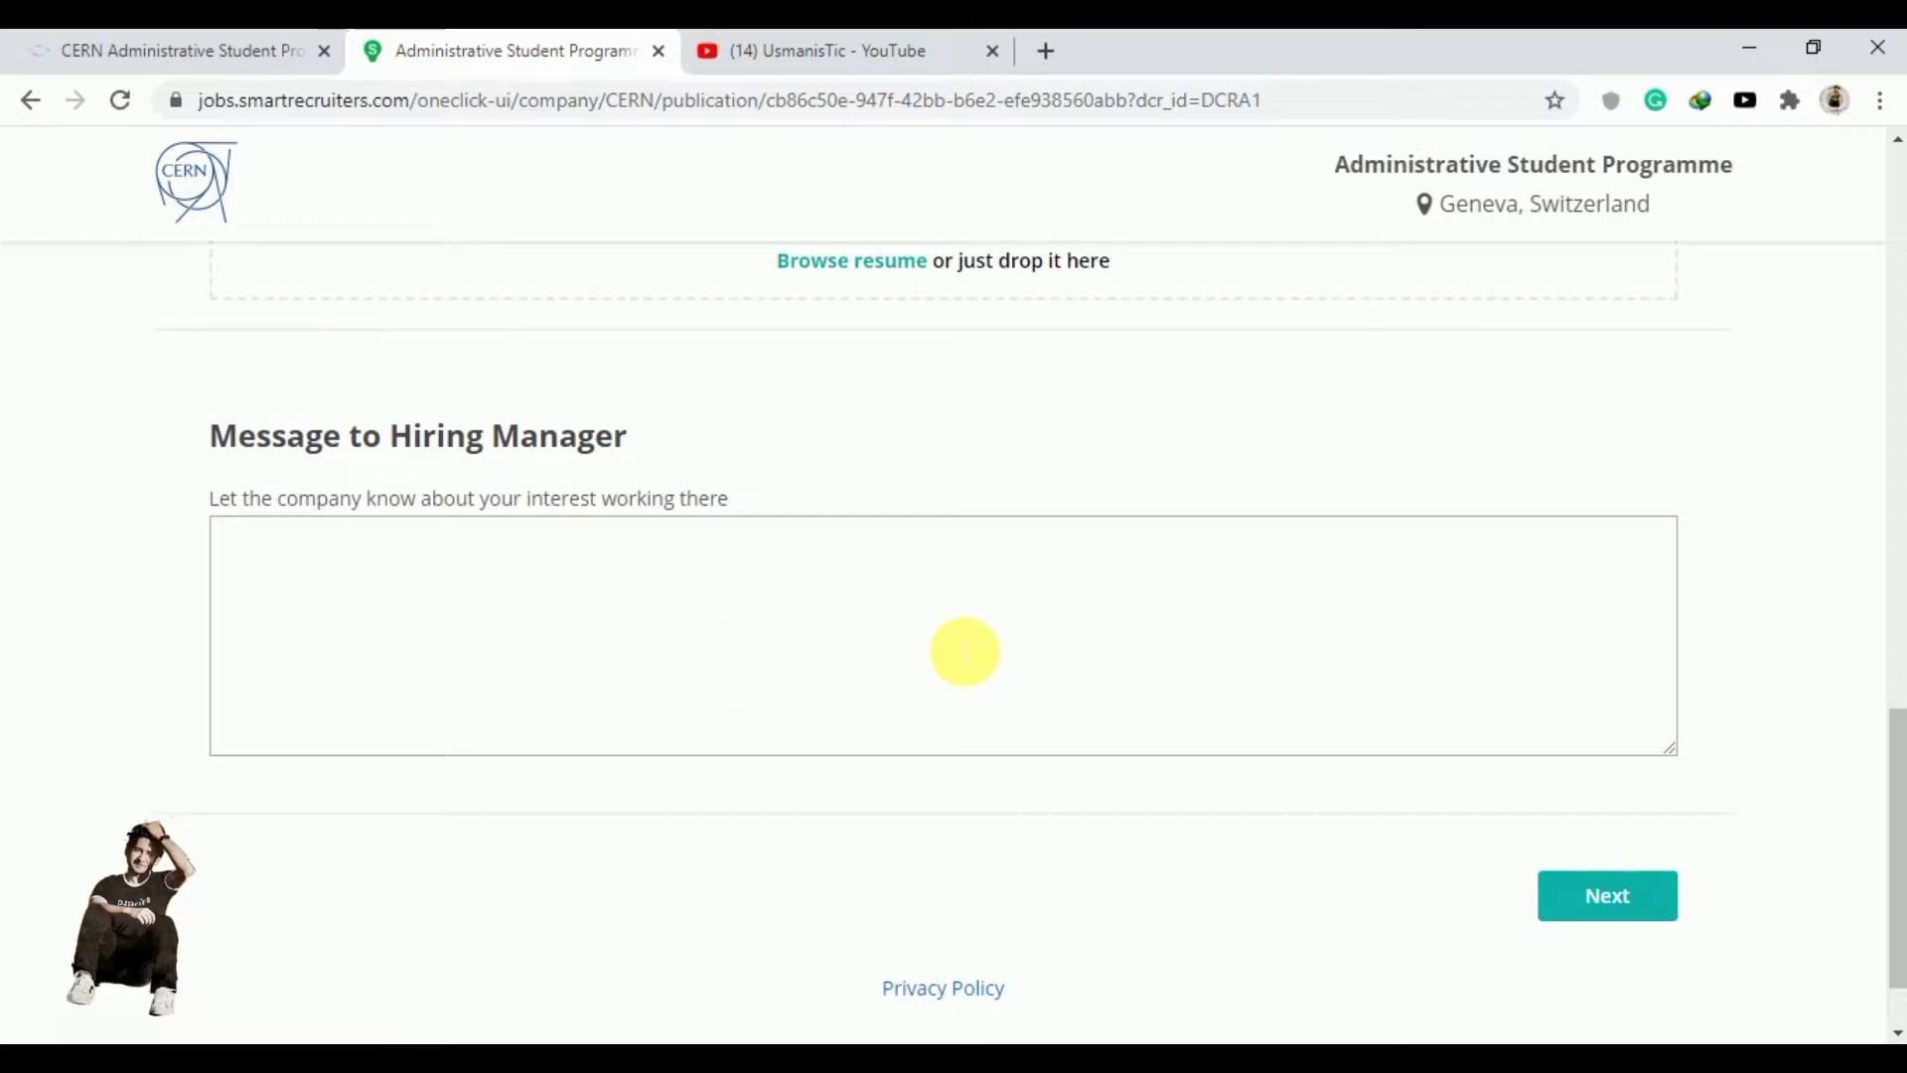
# - Proceed to the preliminary questions and view the birth year and gender choices without selecting any
pyautogui.click(1629, 899)
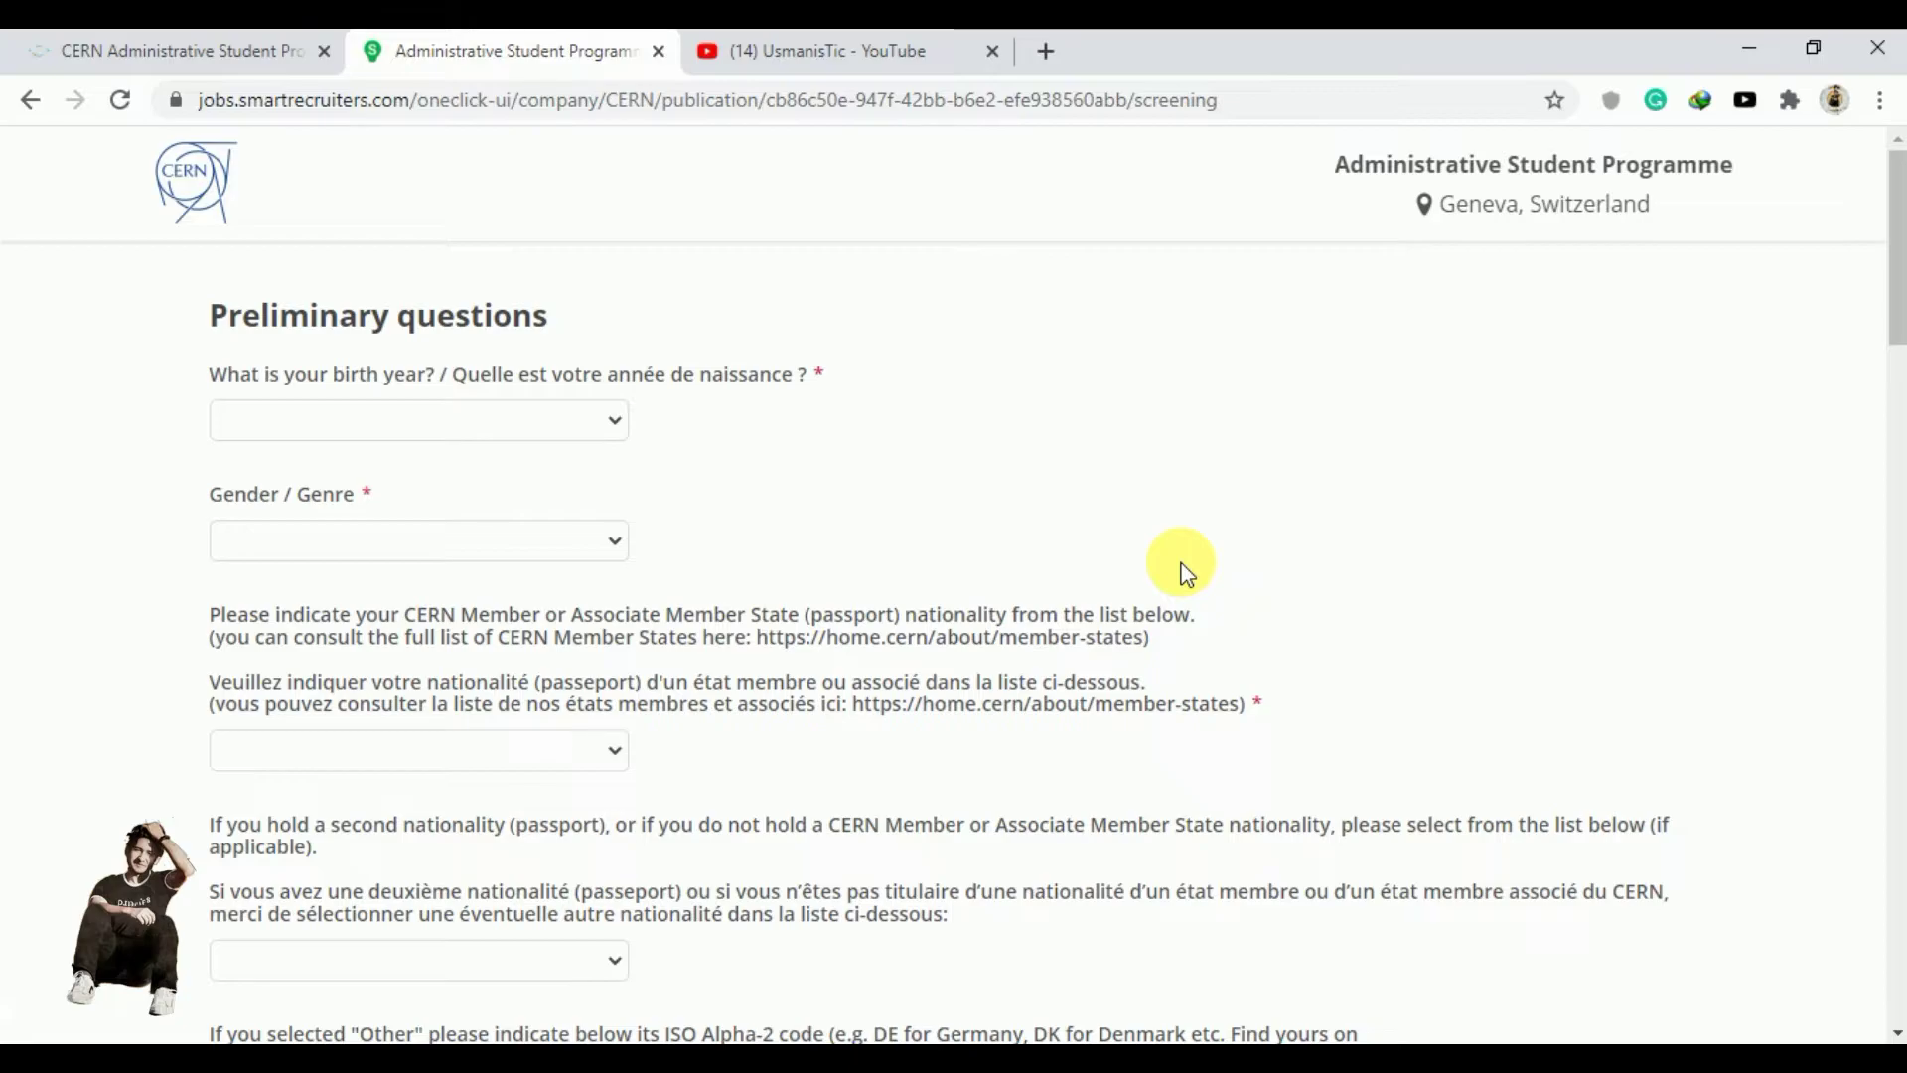
pyautogui.click(579, 429)
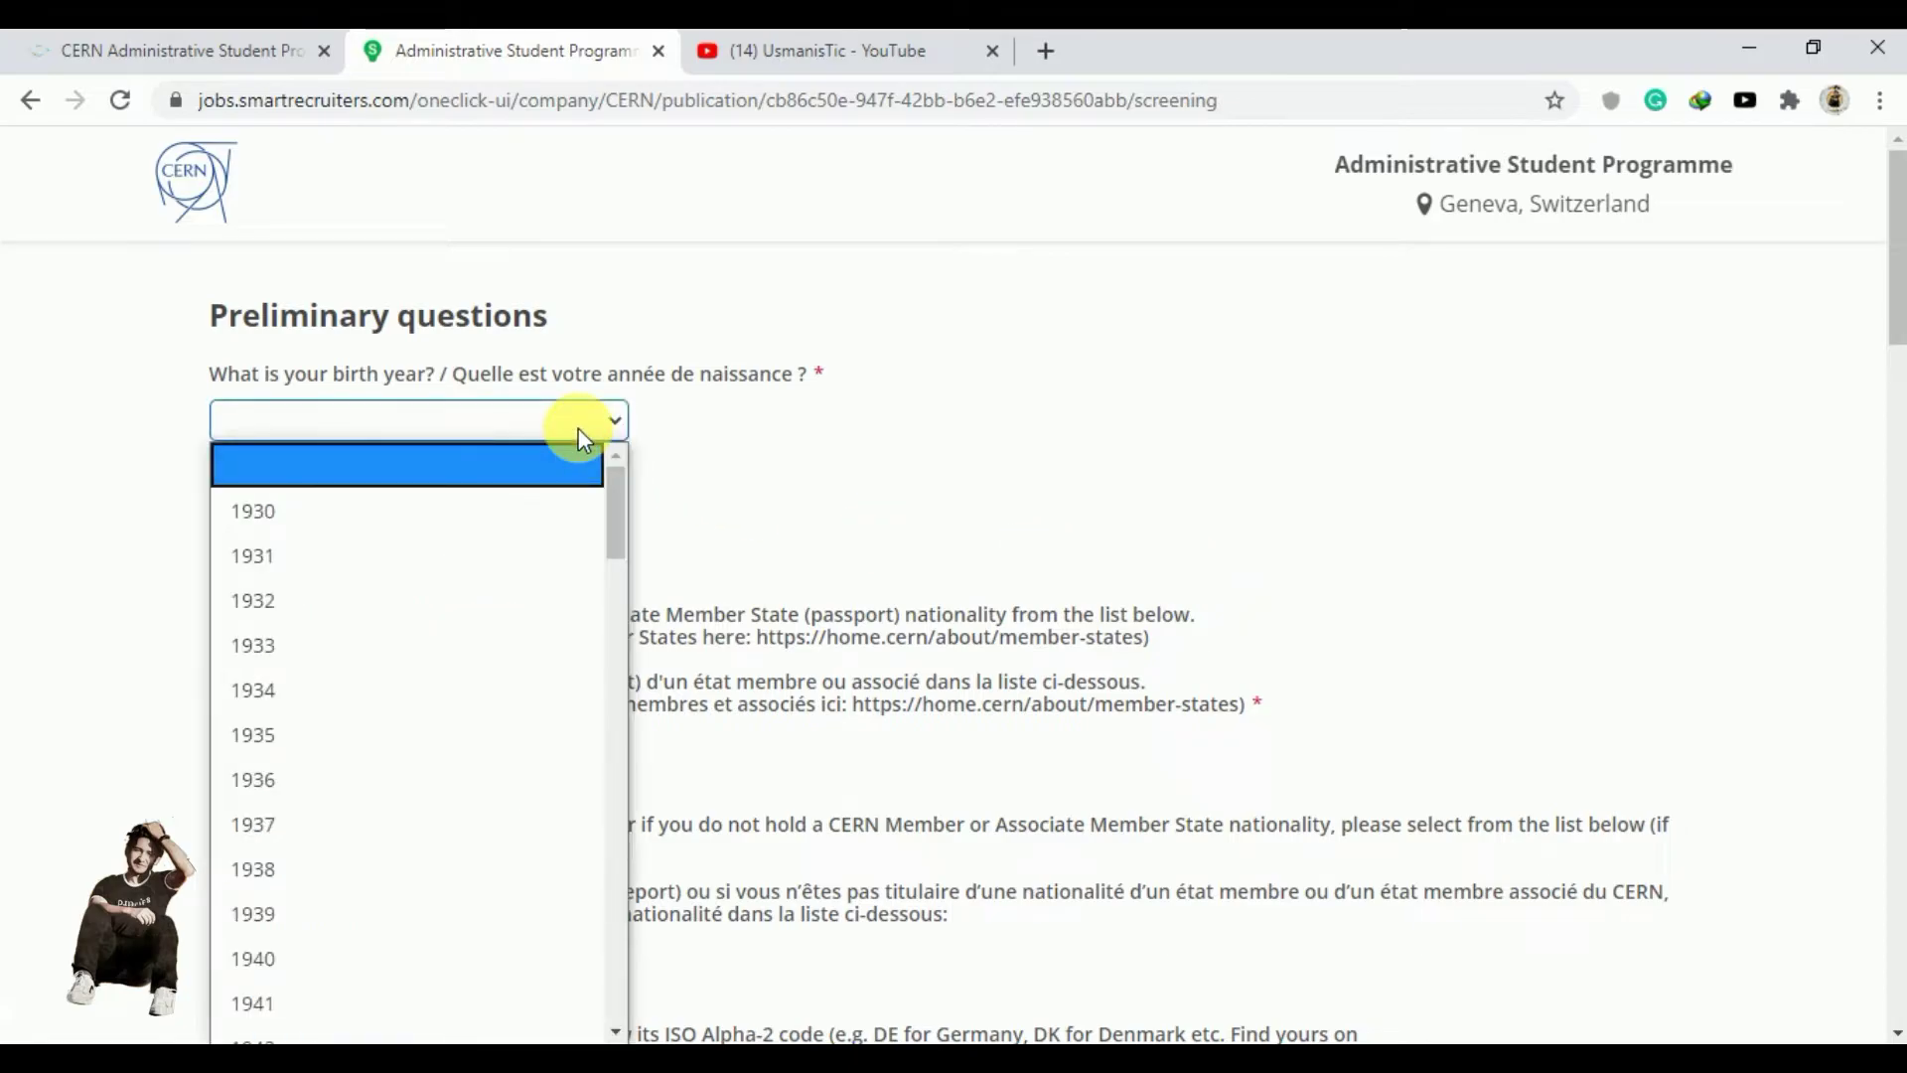
pyautogui.click(725, 500)
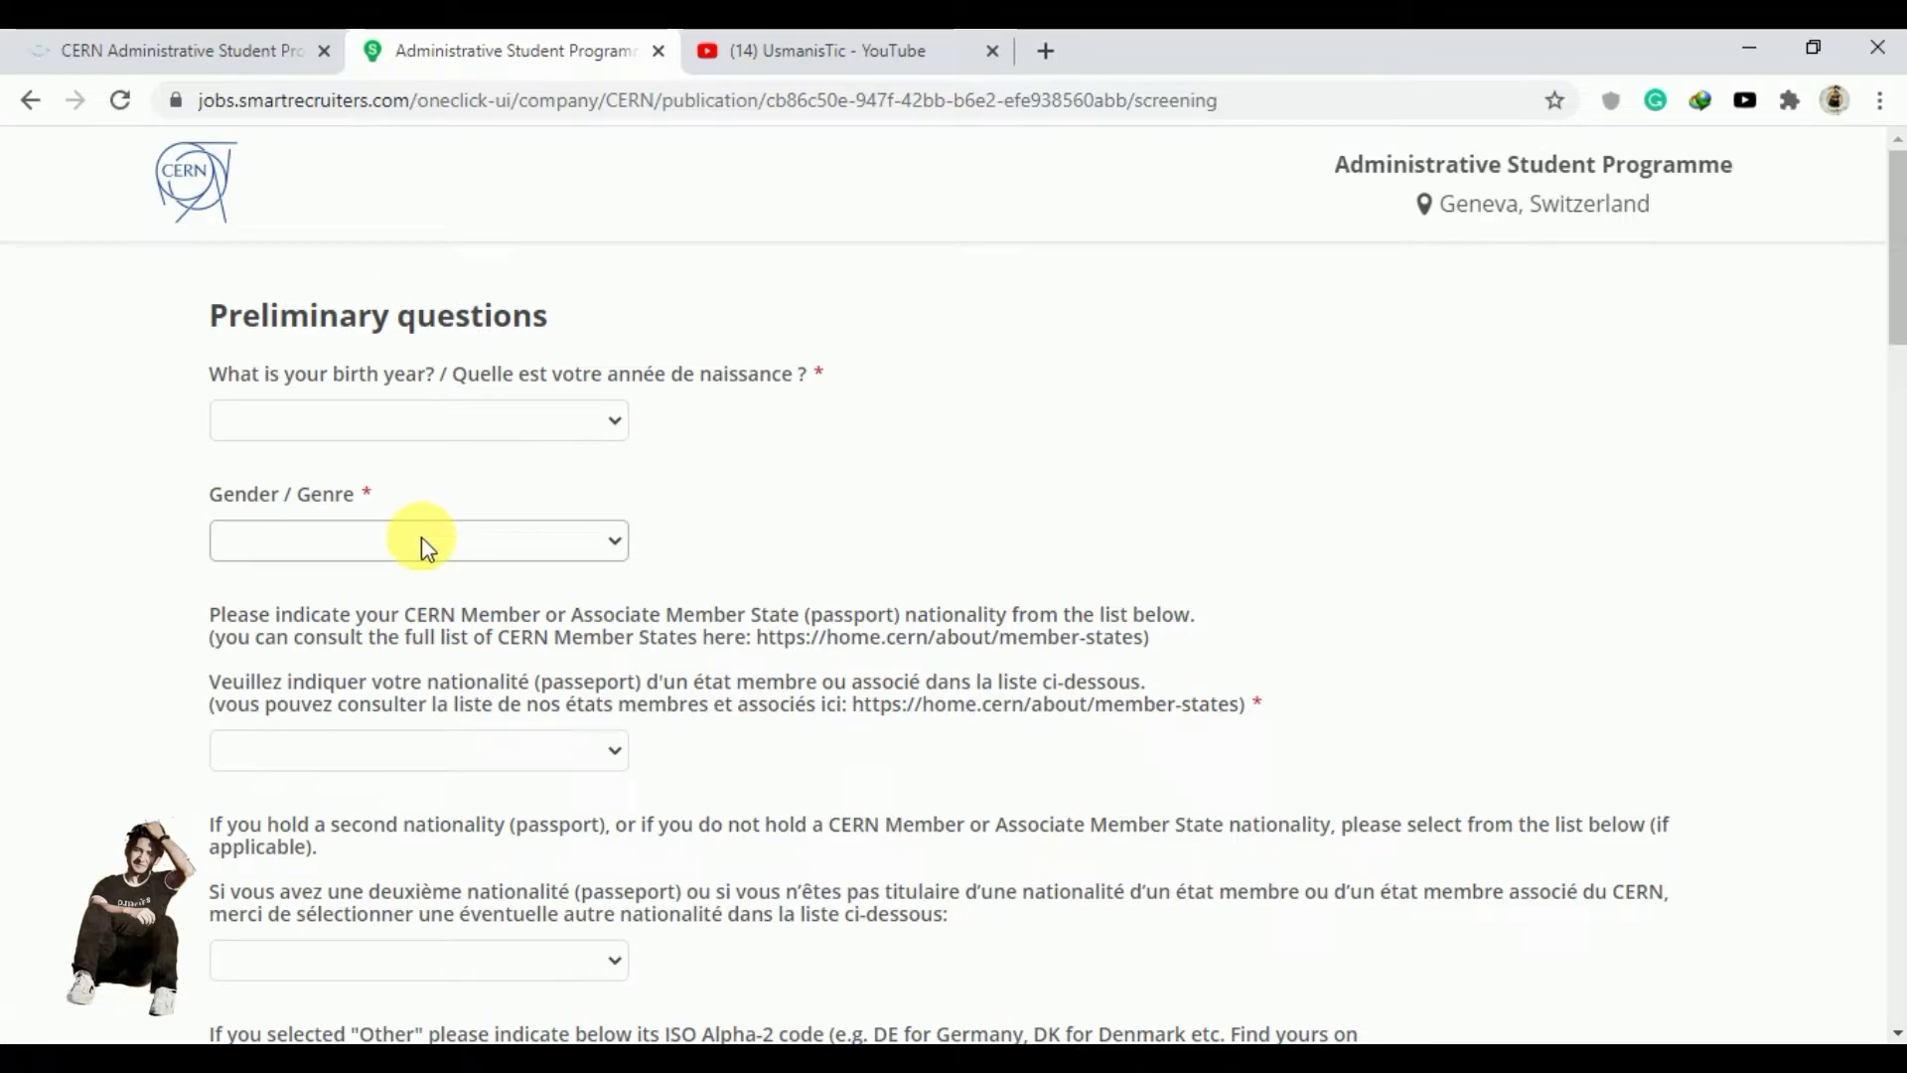
pyautogui.click(421, 539)
pyautogui.click(812, 460)
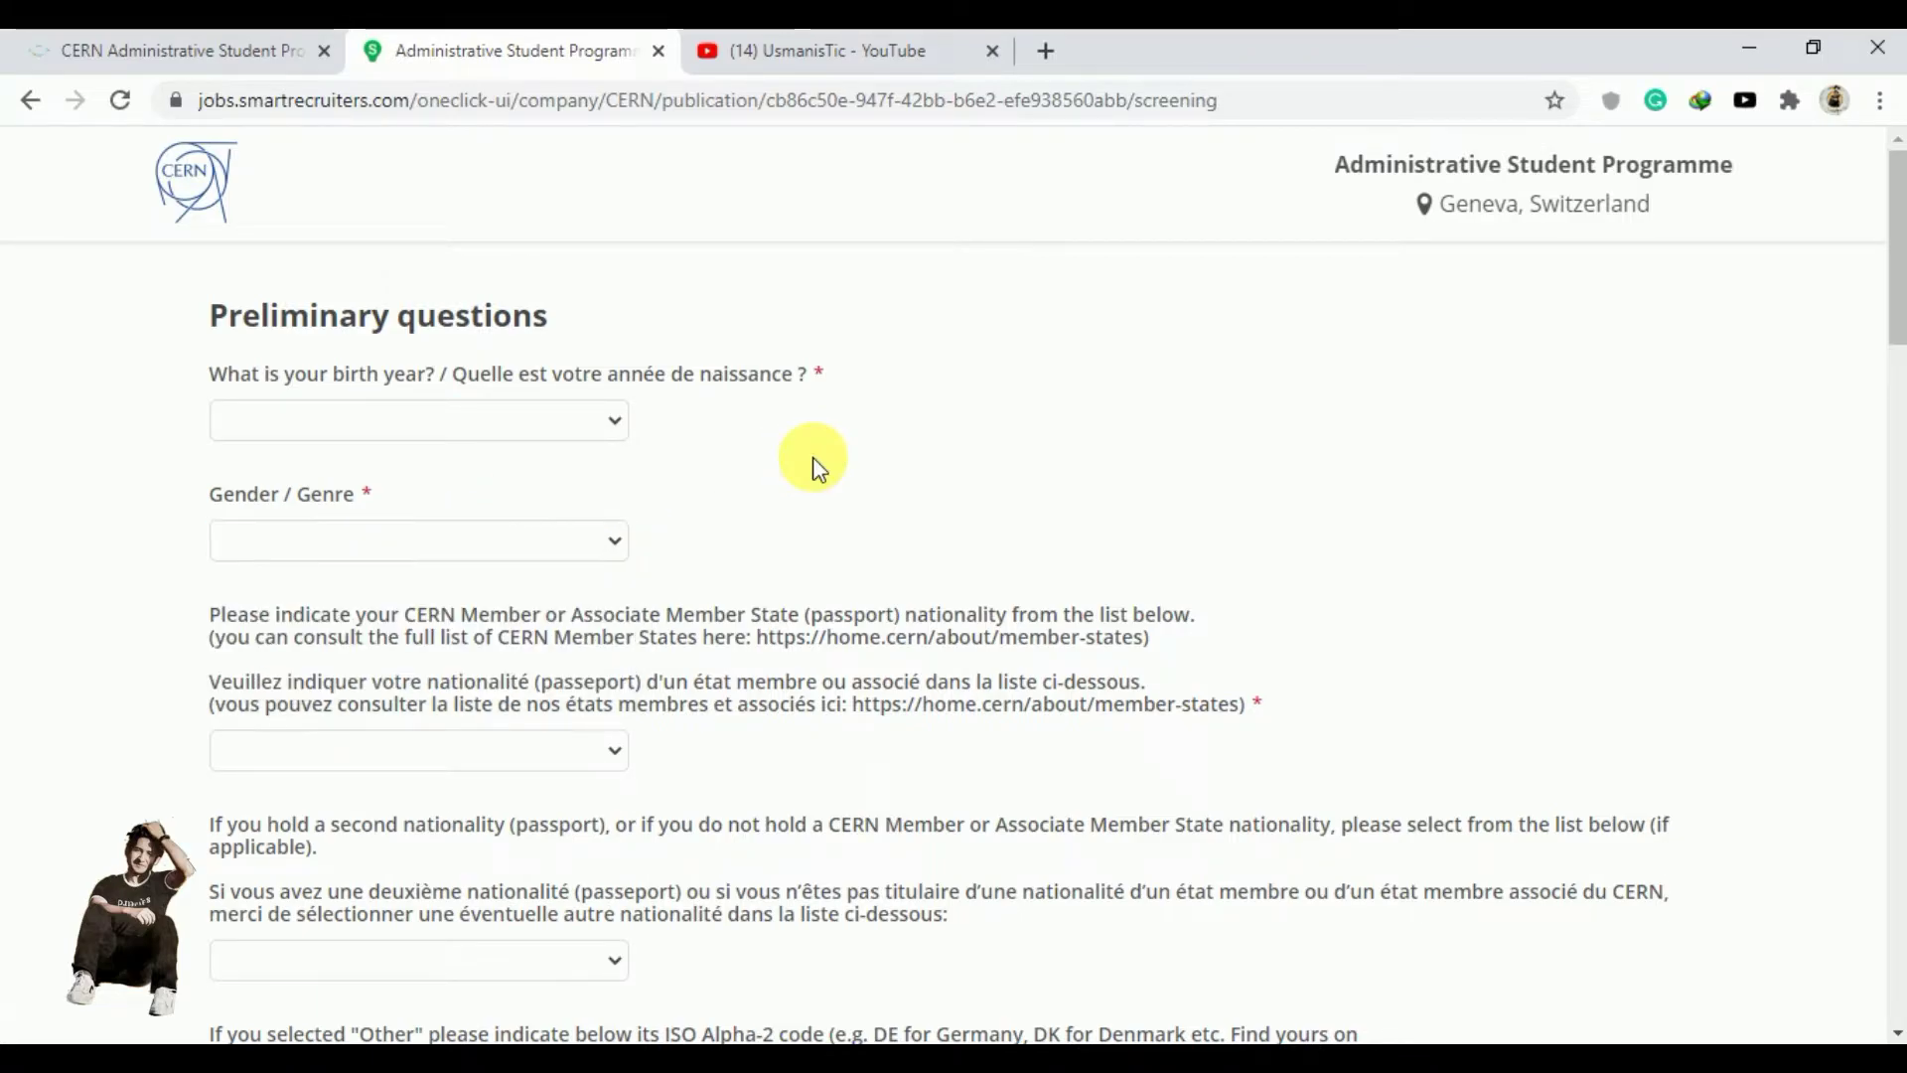
# - Select Pakistani (PK) as the CERN Member or Associate Member State nationality
pyautogui.scroll(-1, 812, 464)
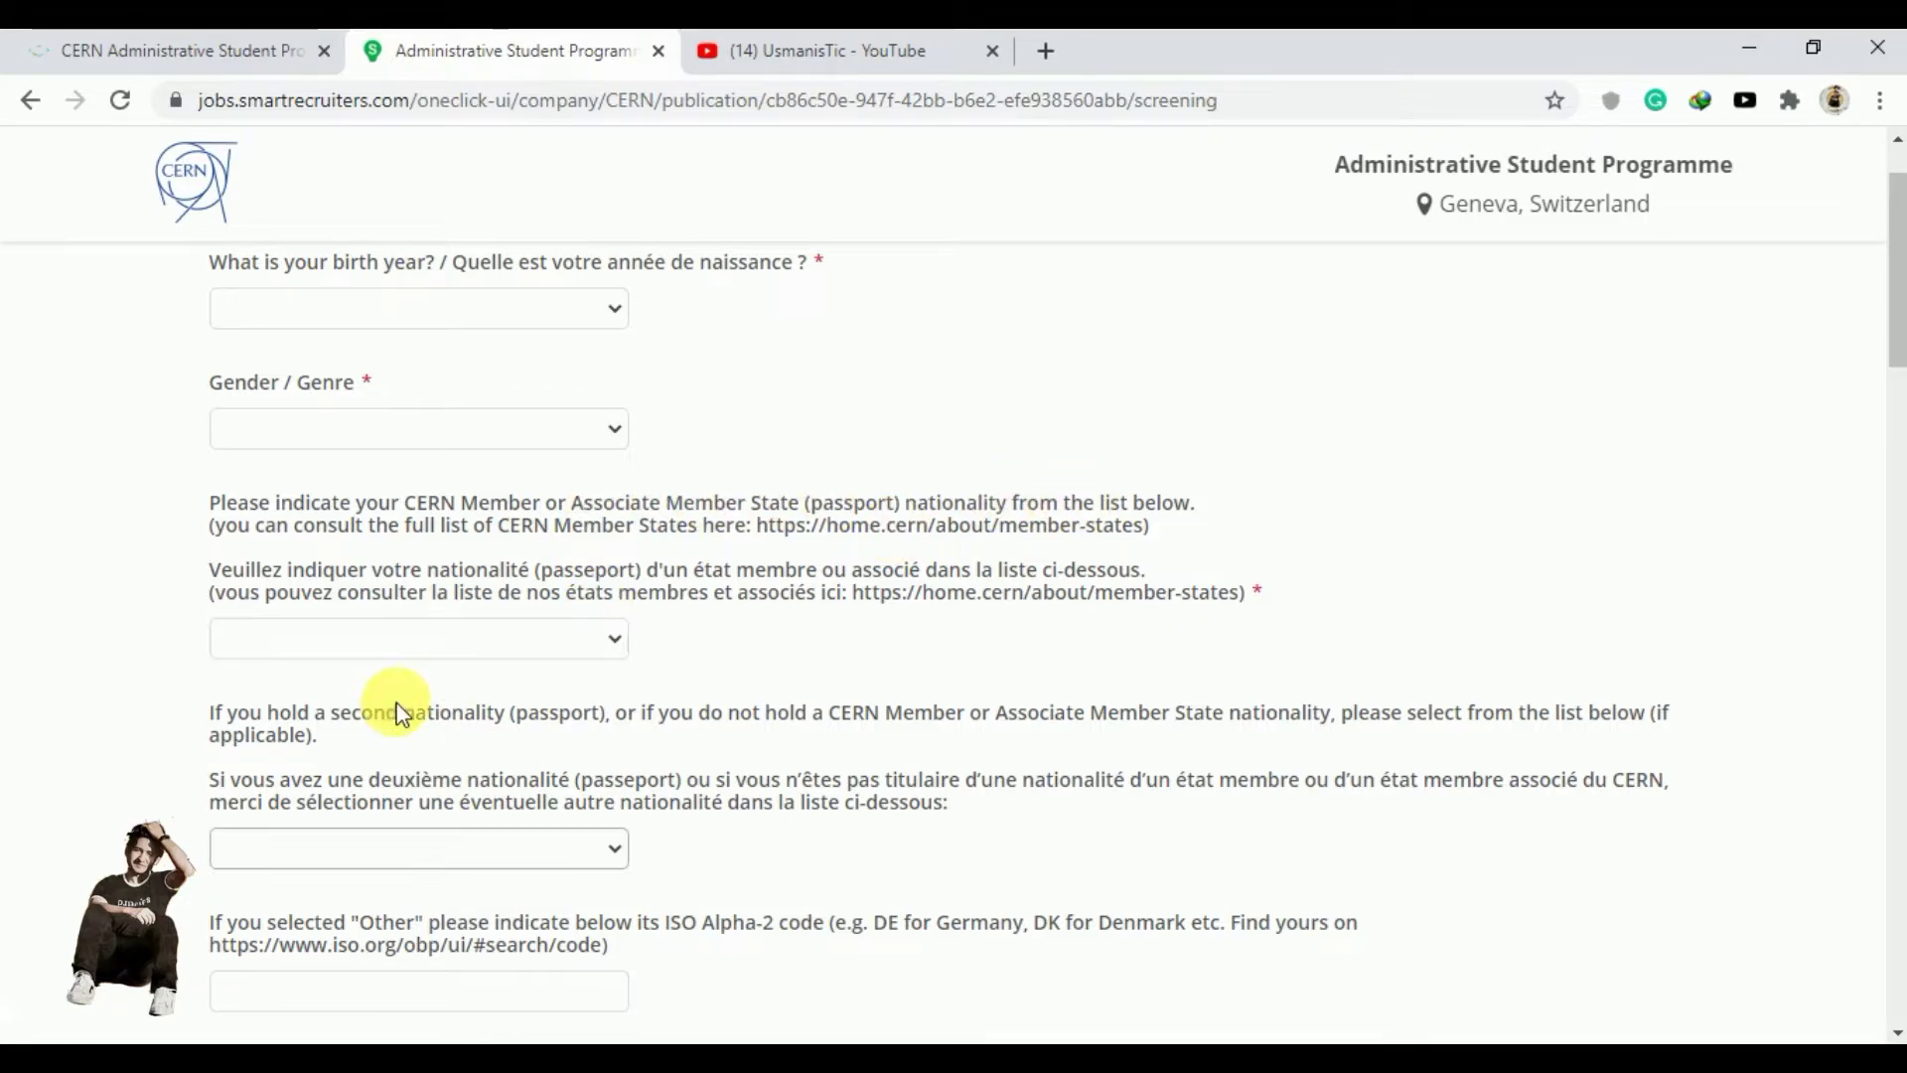
pyautogui.click(593, 641)
pyautogui.write('pak')
pyautogui.press('Return')
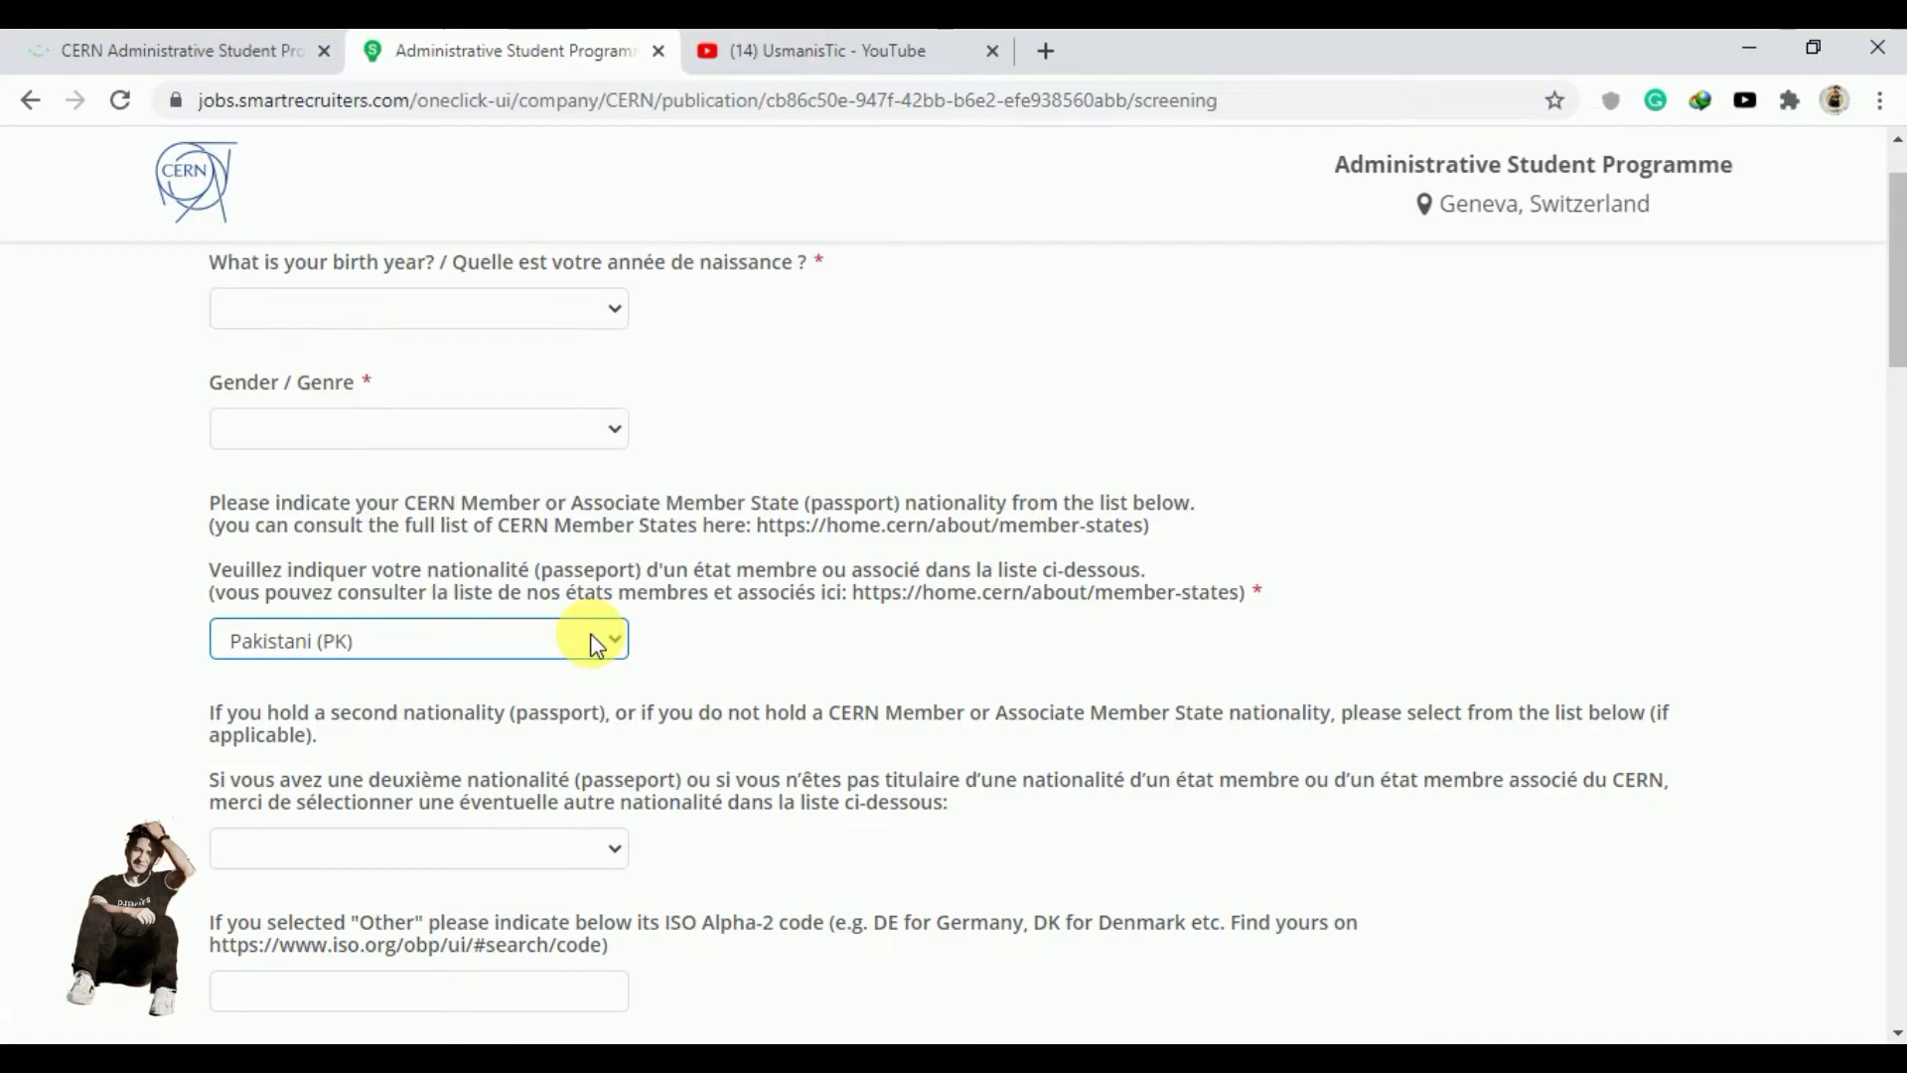
# - View the available choices for second nationality and level of English, leaving both questions unanswered
pyautogui.moveTo(1895, 308); pyautogui.dragTo(1895, 374)
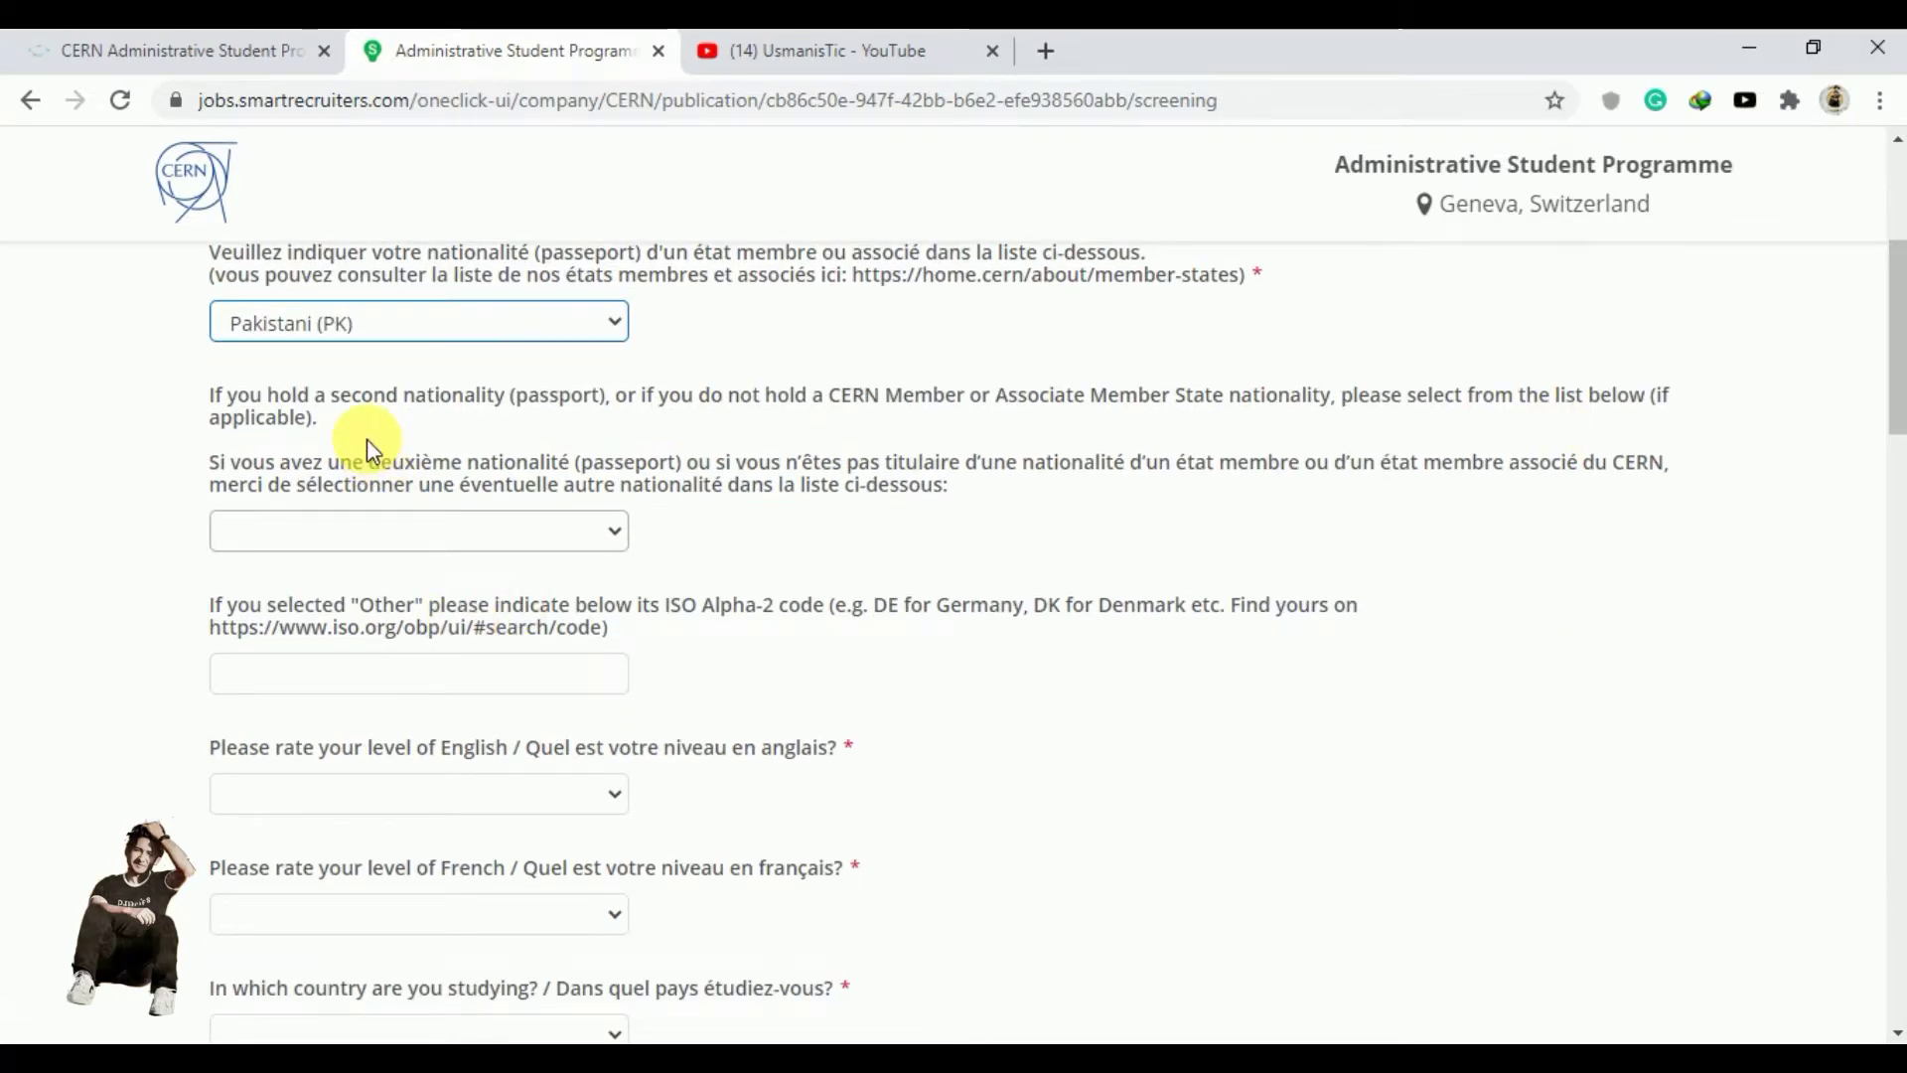
pyautogui.click(610, 539)
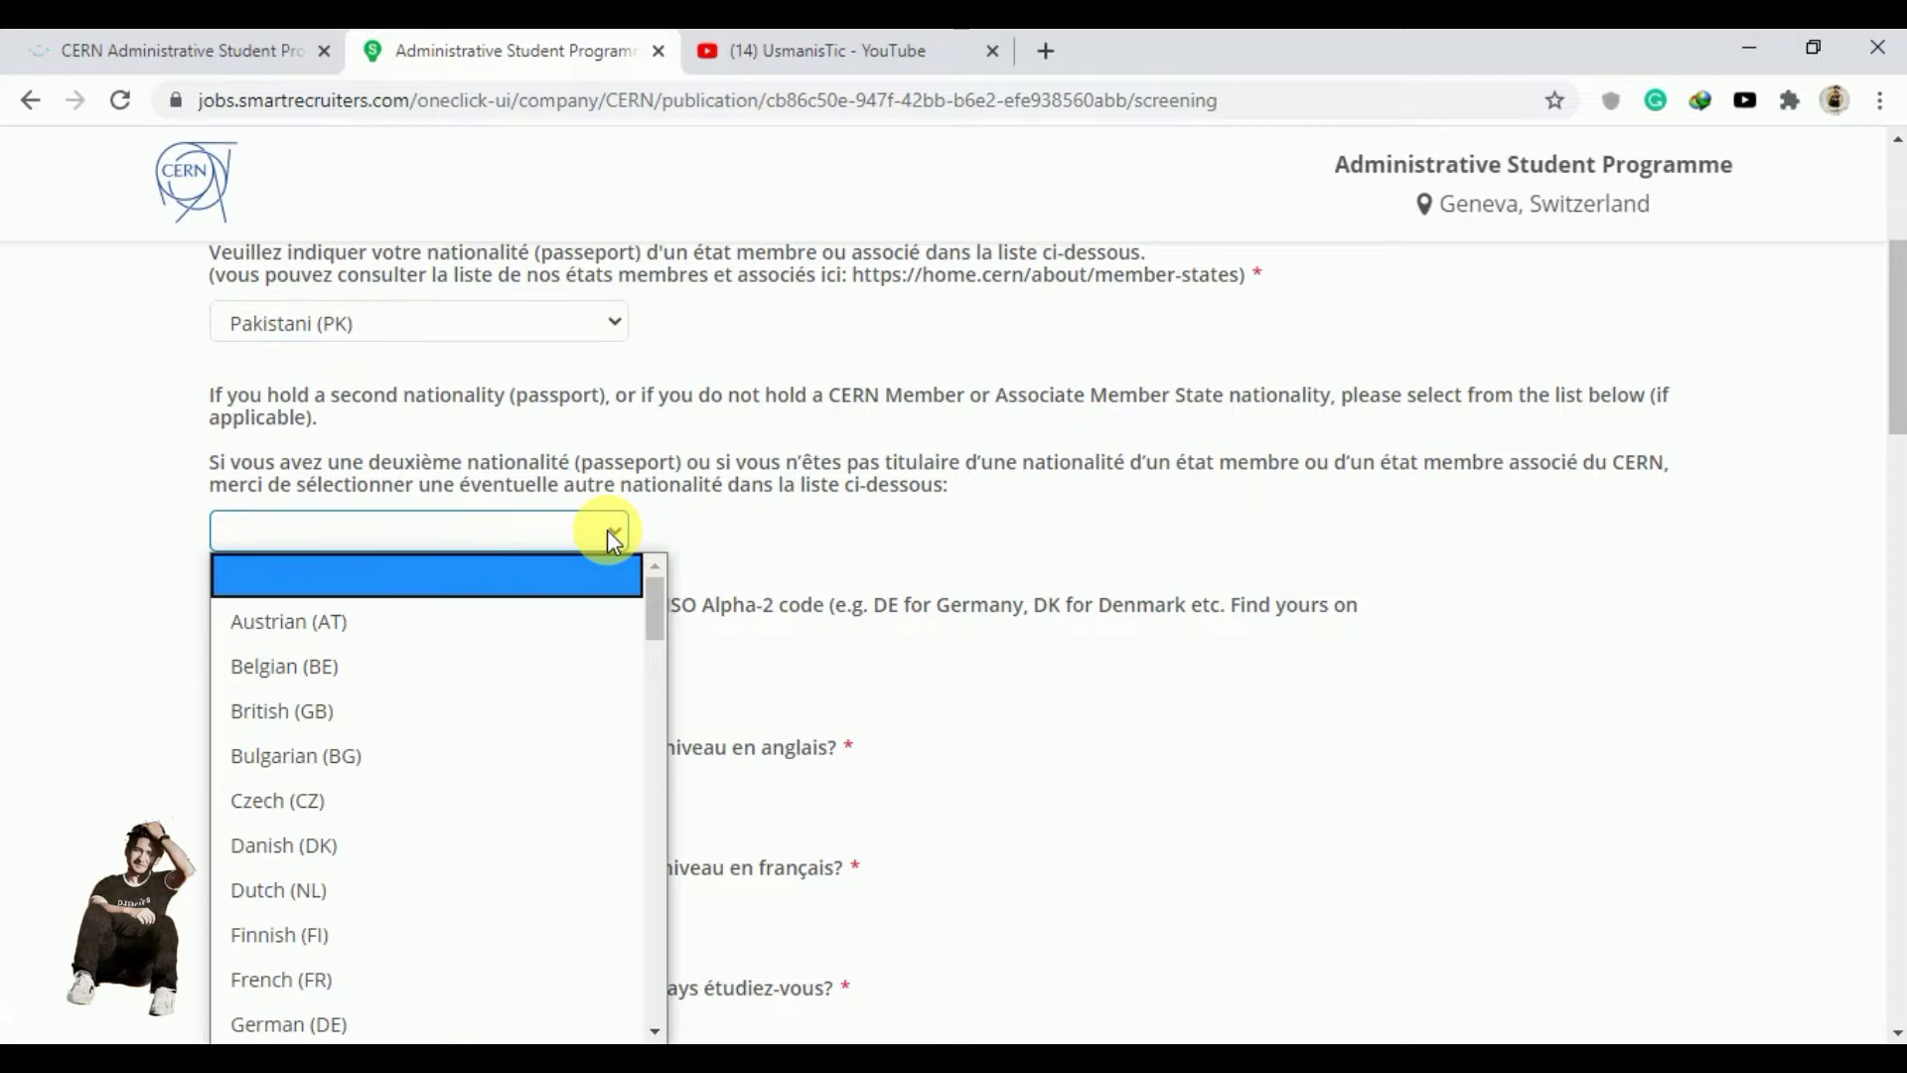
pyautogui.click(946, 526)
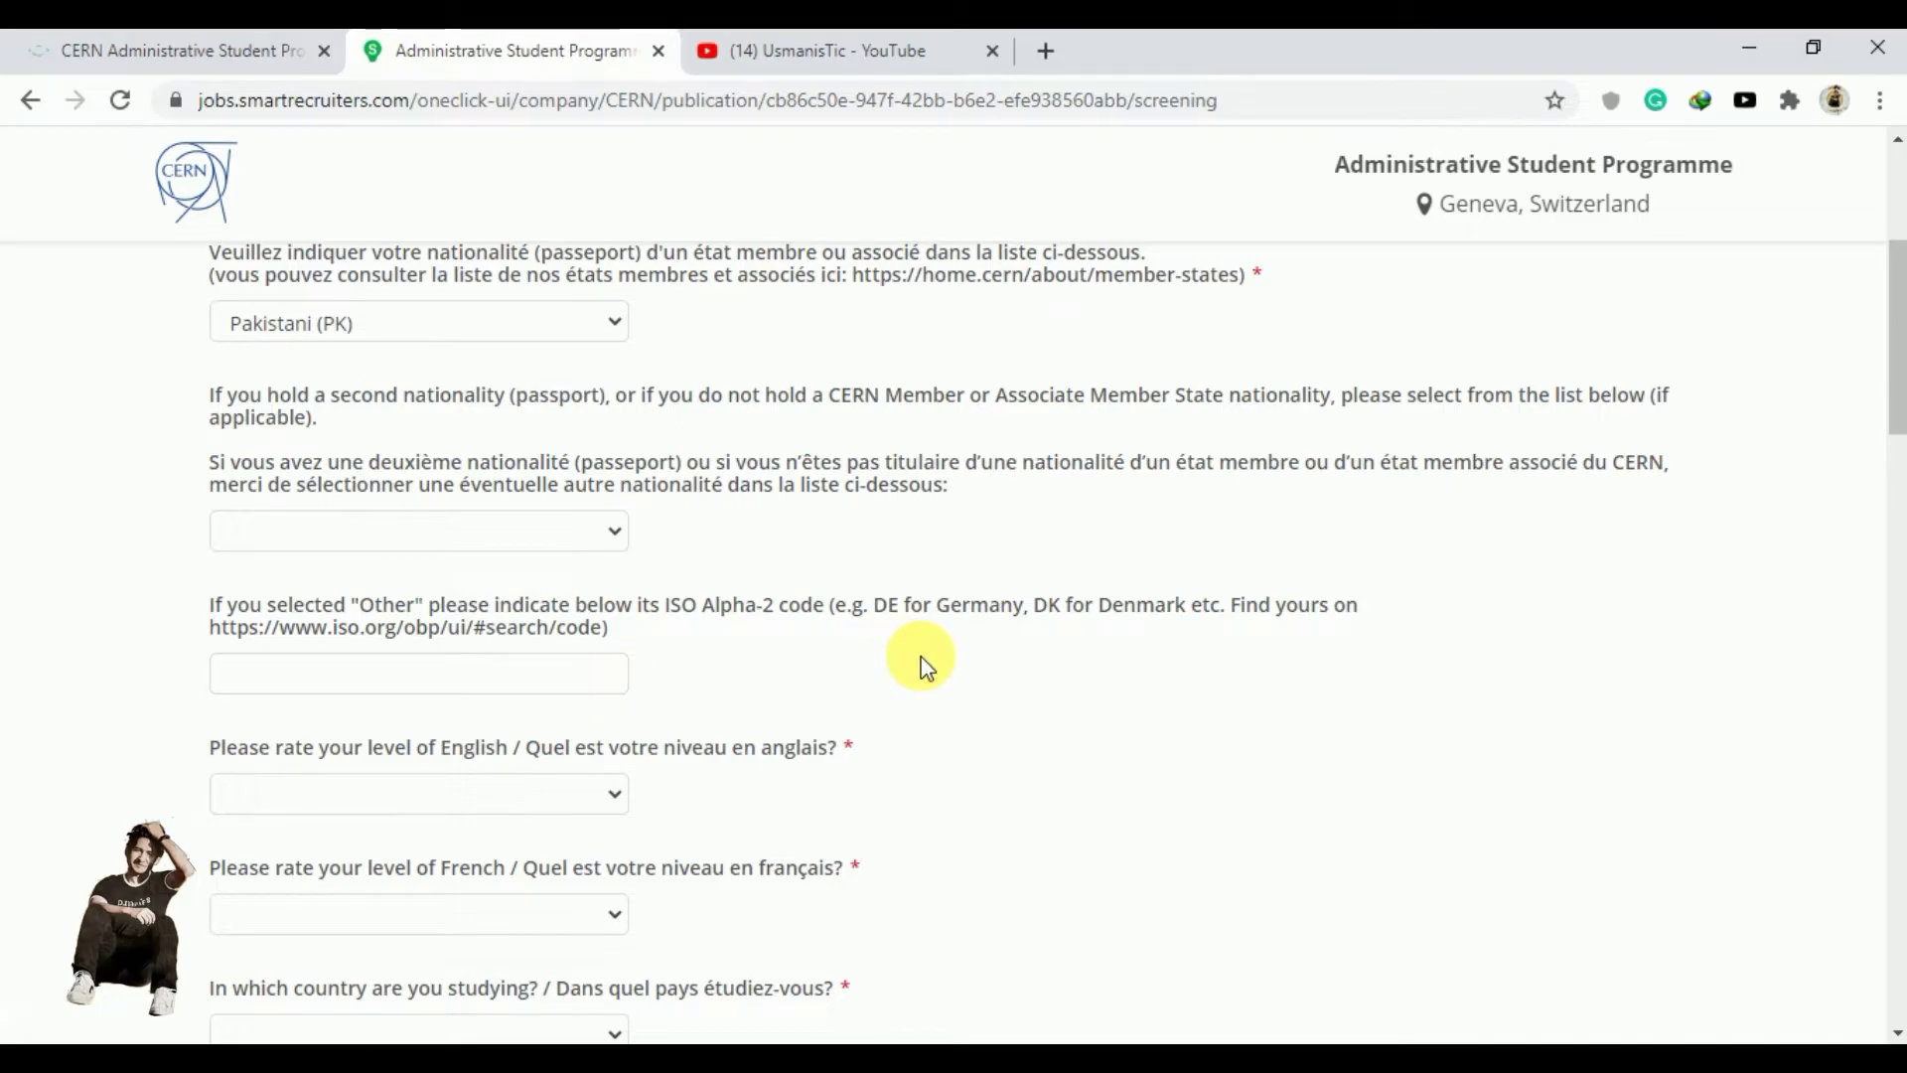
pyautogui.scroll(-3, 906, 655)
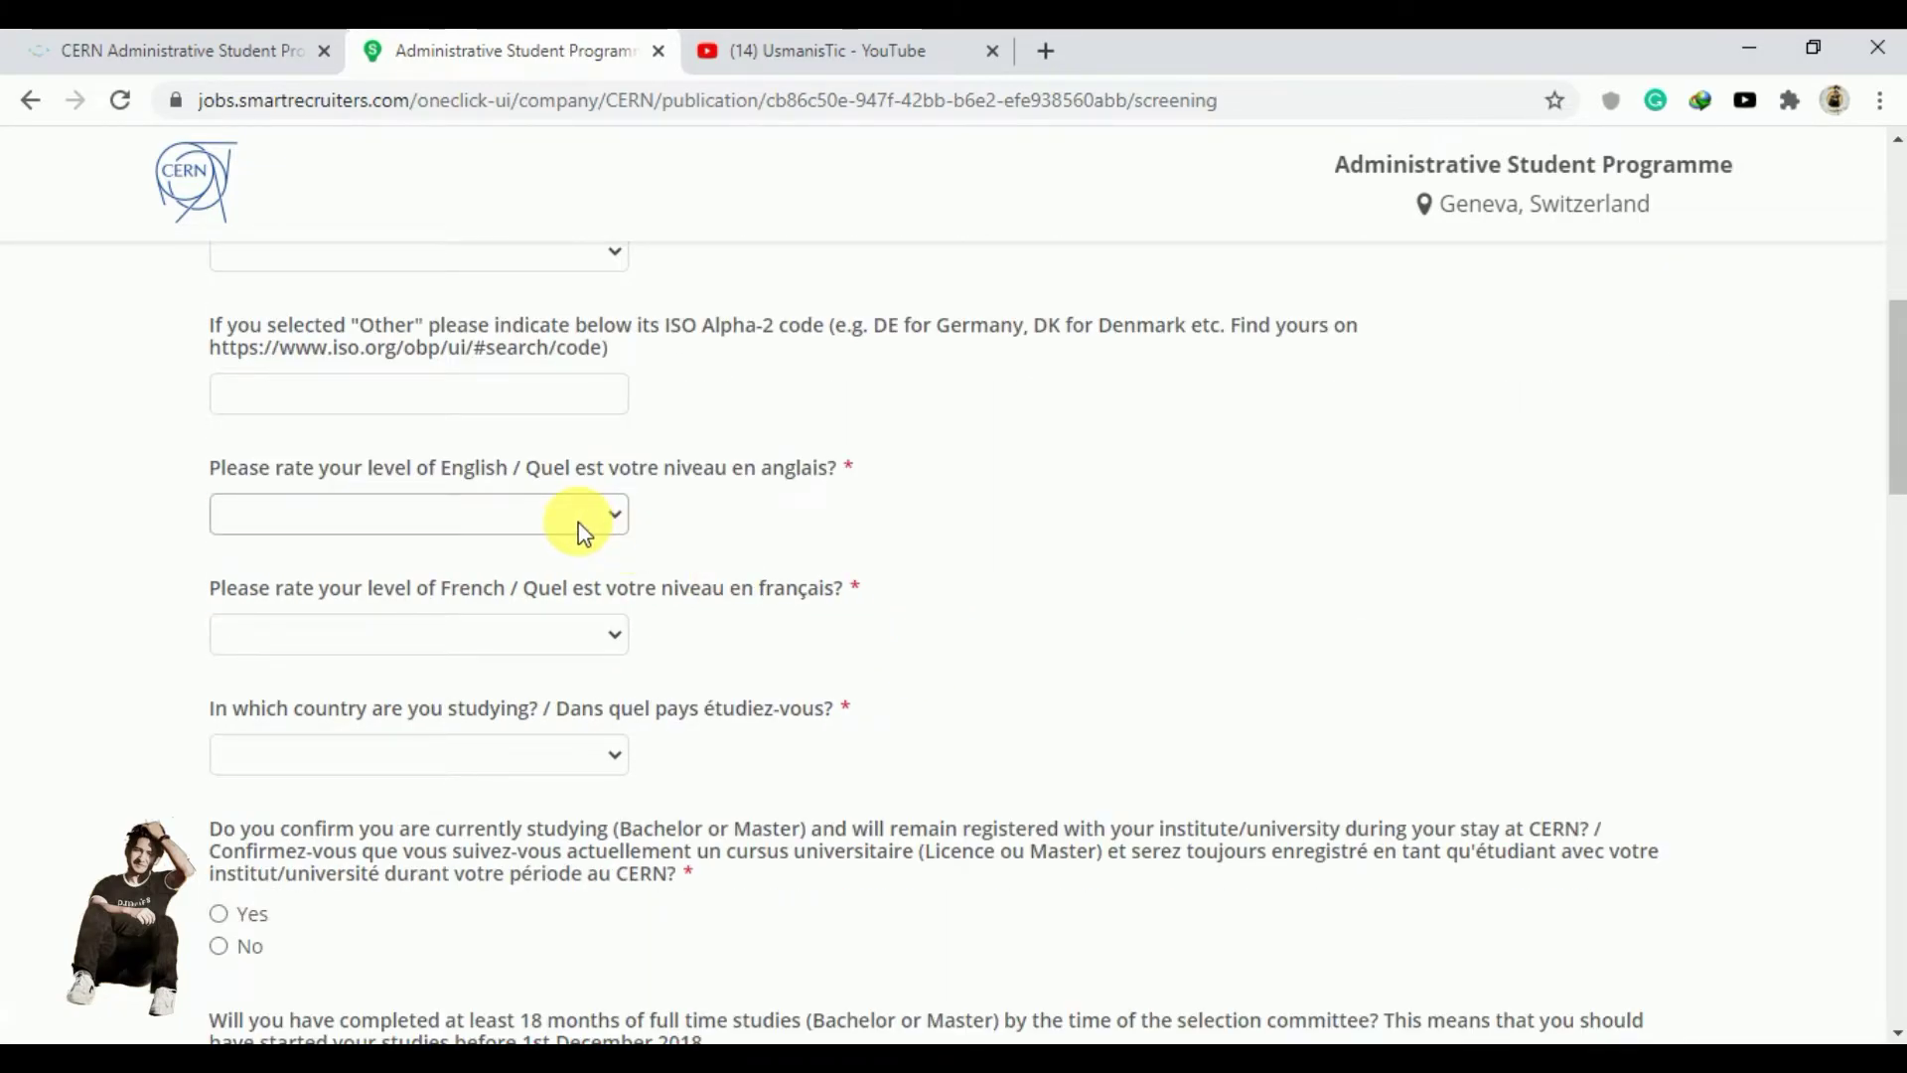
pyautogui.click(581, 531)
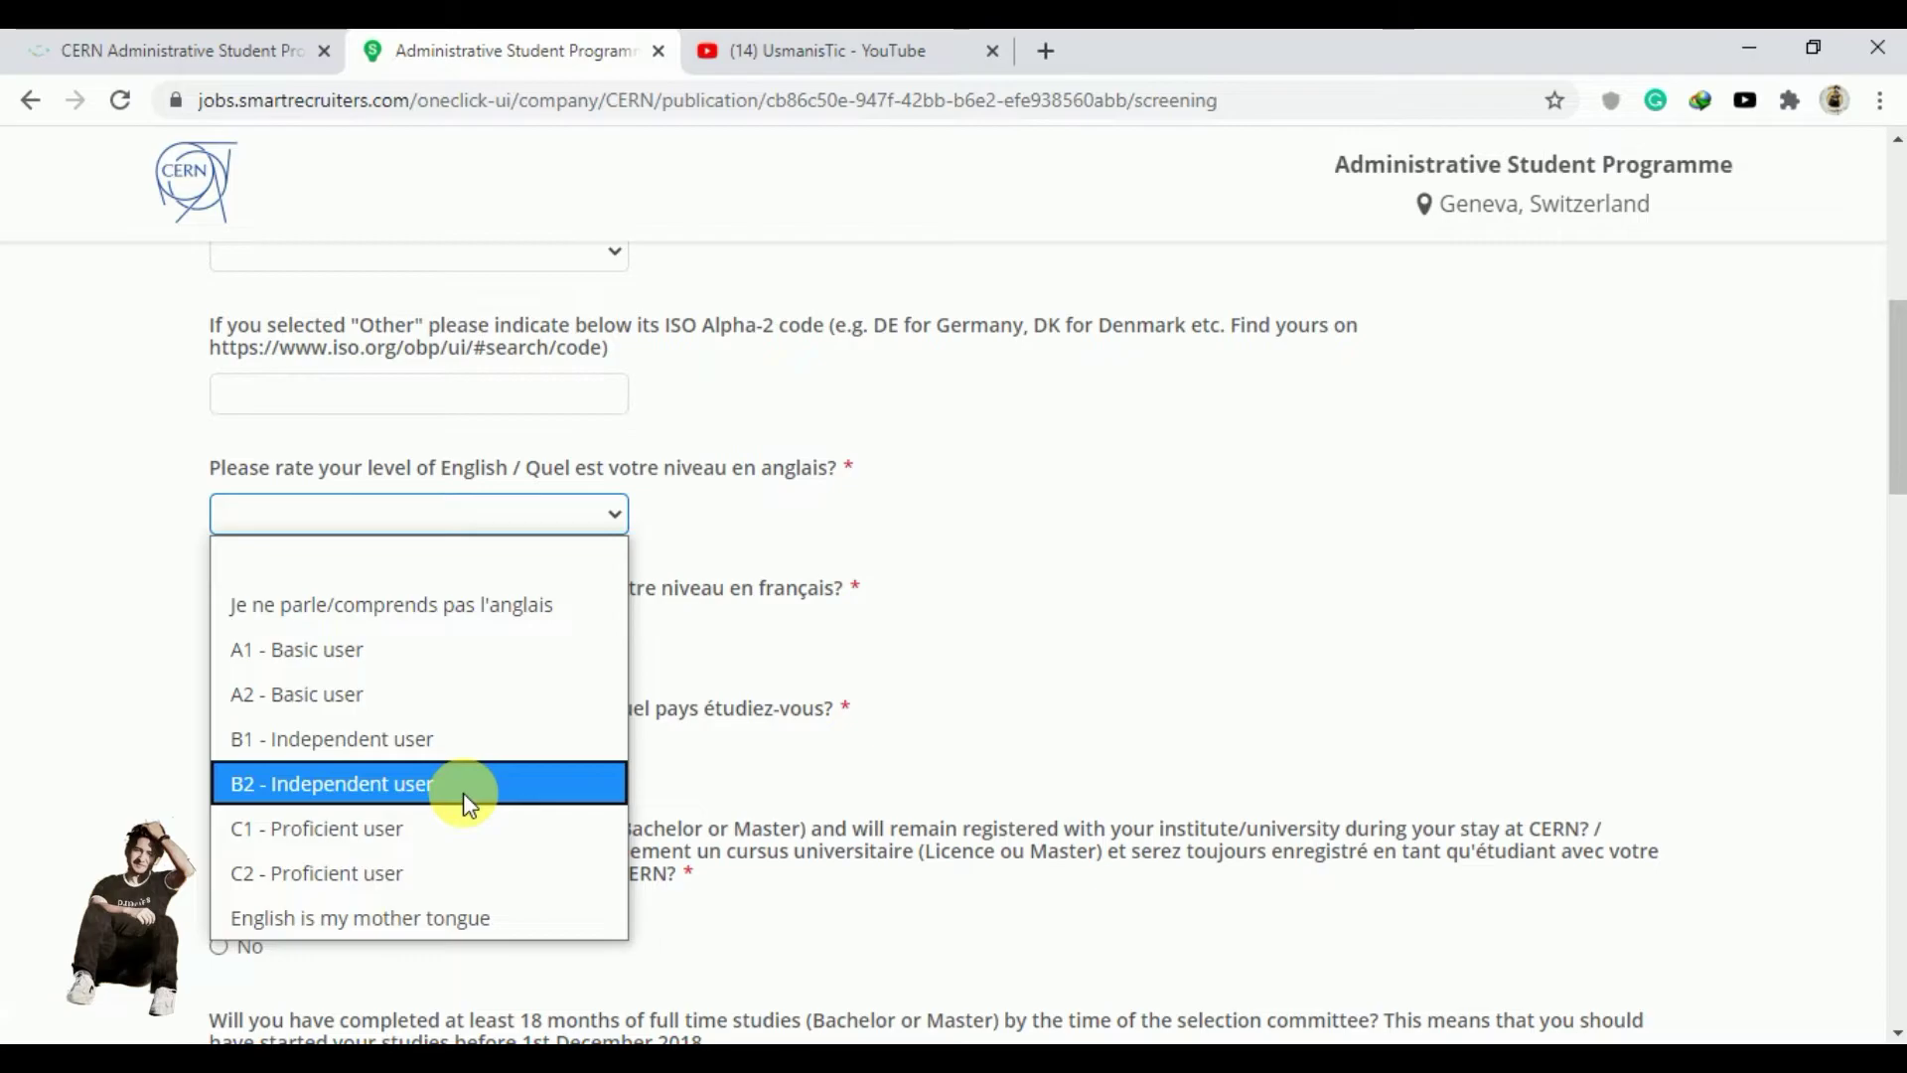
pyautogui.click(993, 689)
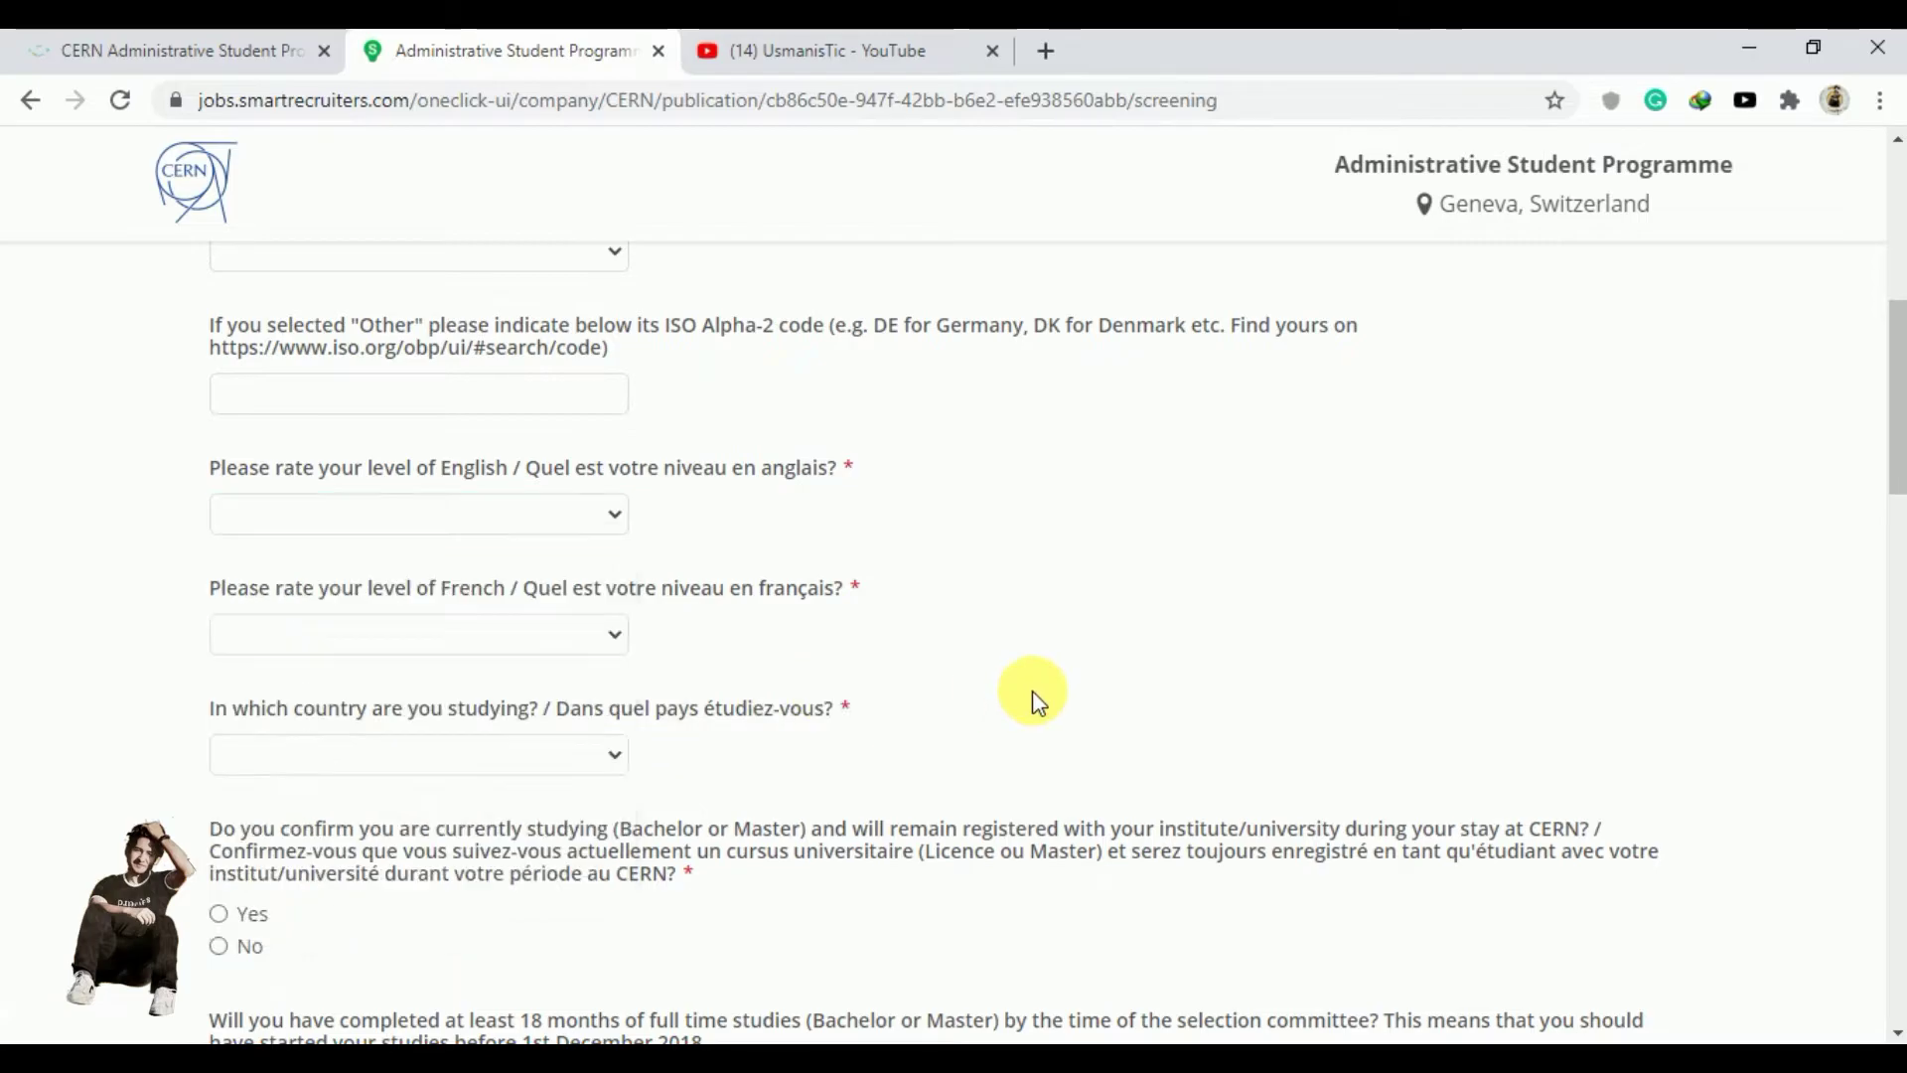
# - Set the level of French to B1 - Independent user and the country of study to Pakistan
pyautogui.click(437, 645)
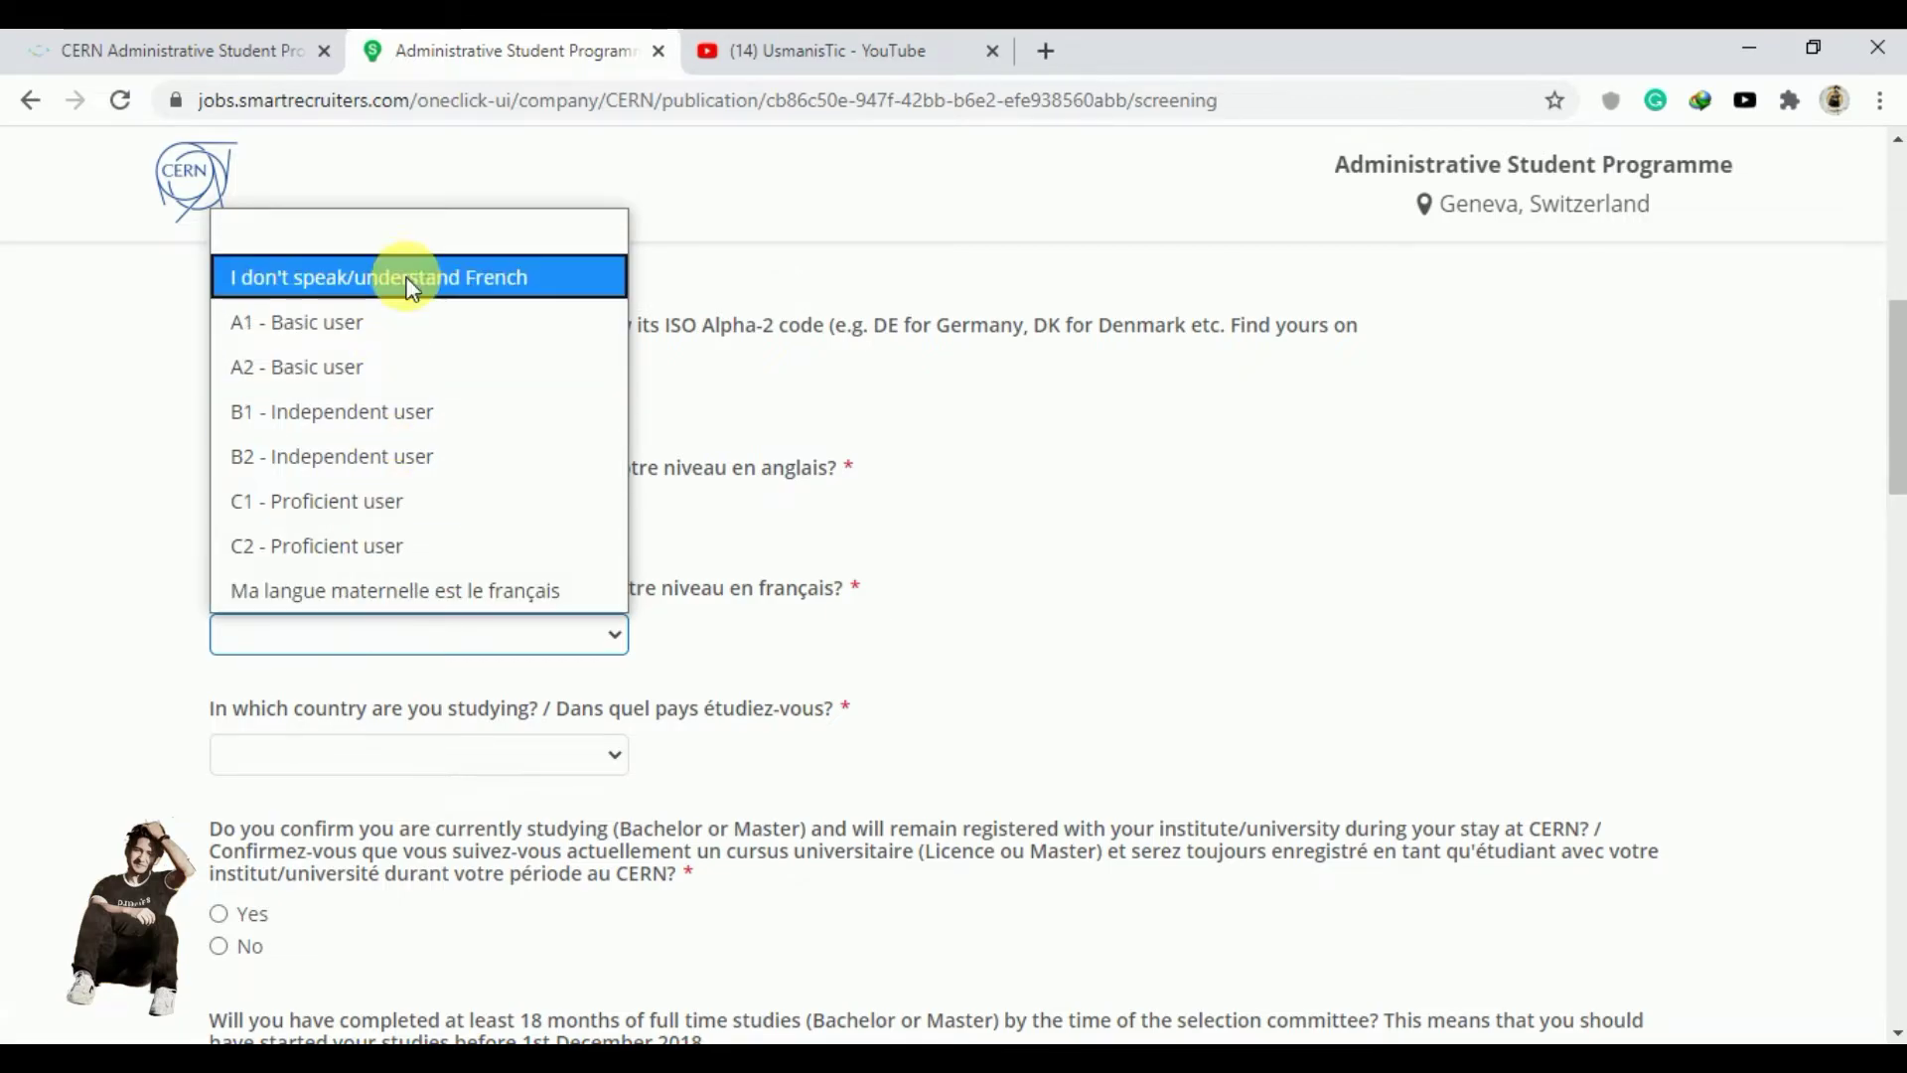
pyautogui.click(1162, 593)
pyautogui.press('a')
pyautogui.press('b')
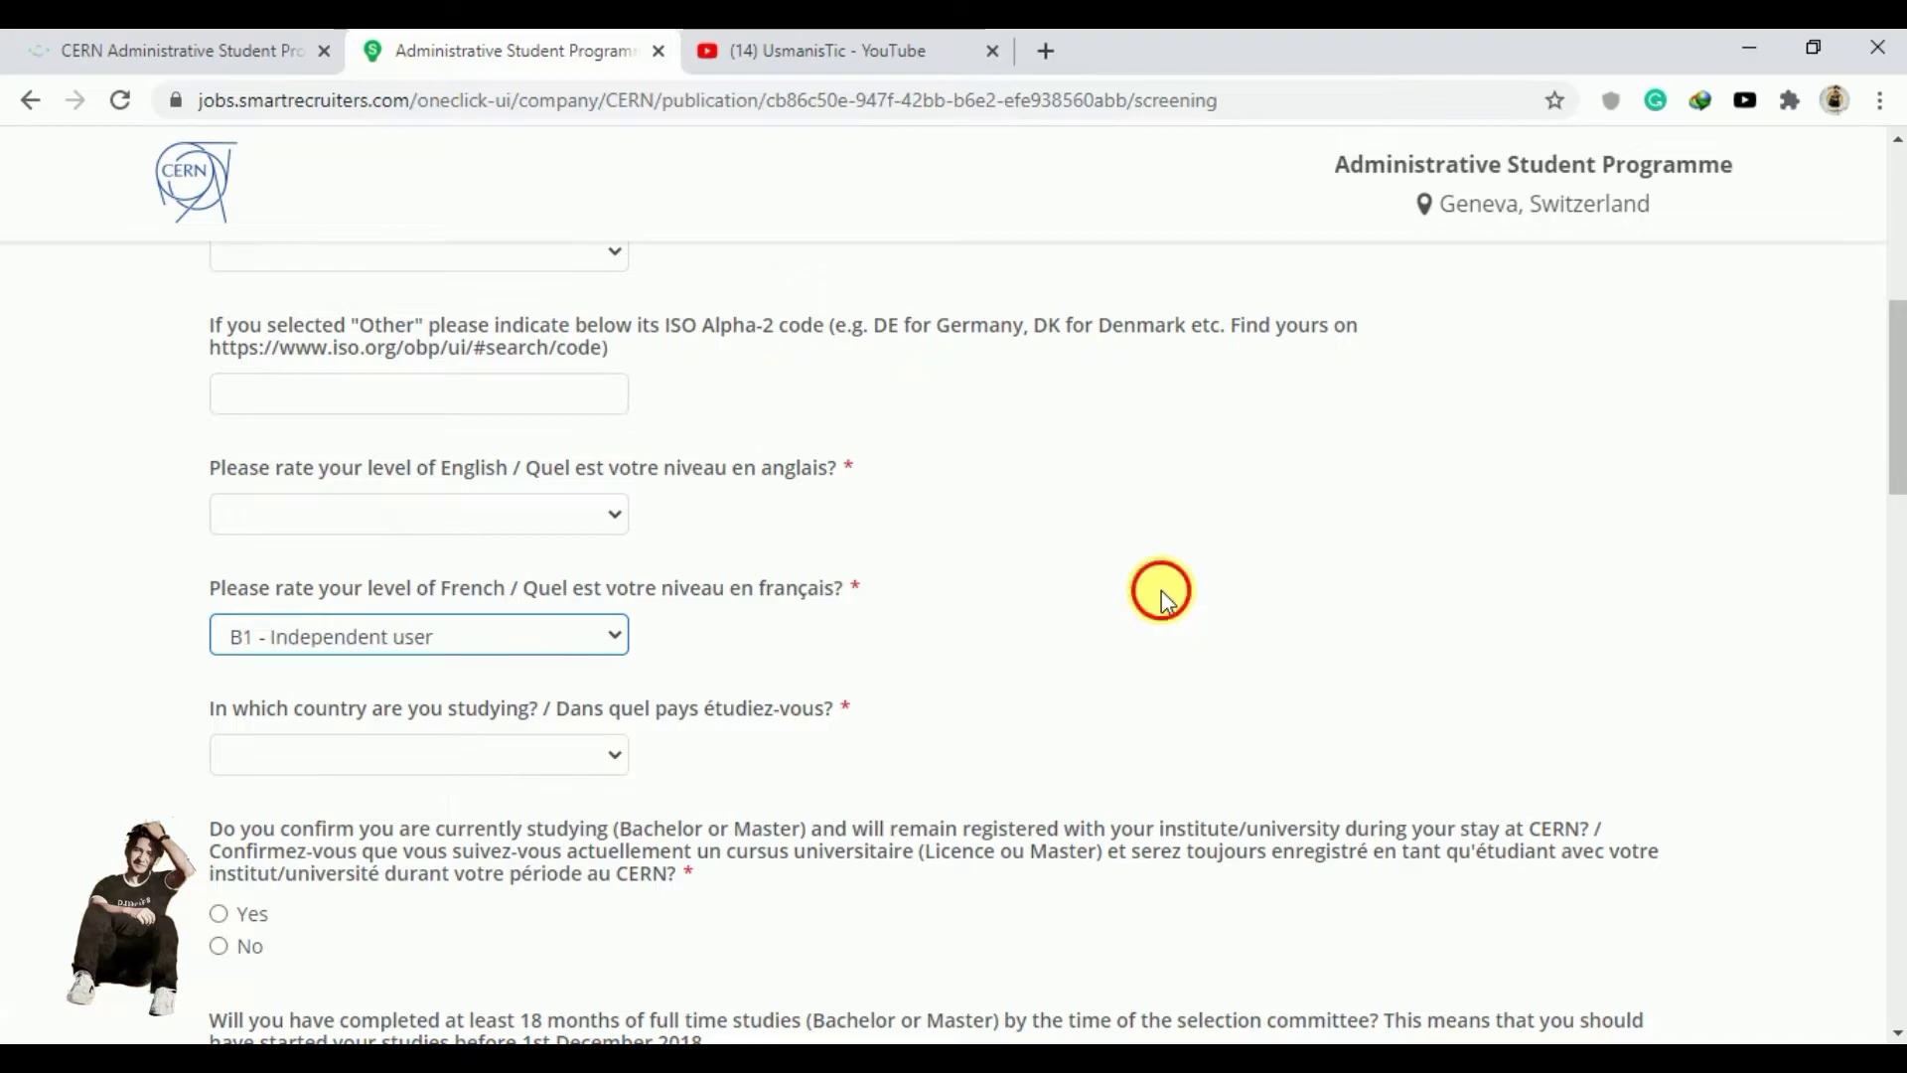
pyautogui.click(584, 760)
pyautogui.press('p')
pyautogui.click(584, 764)
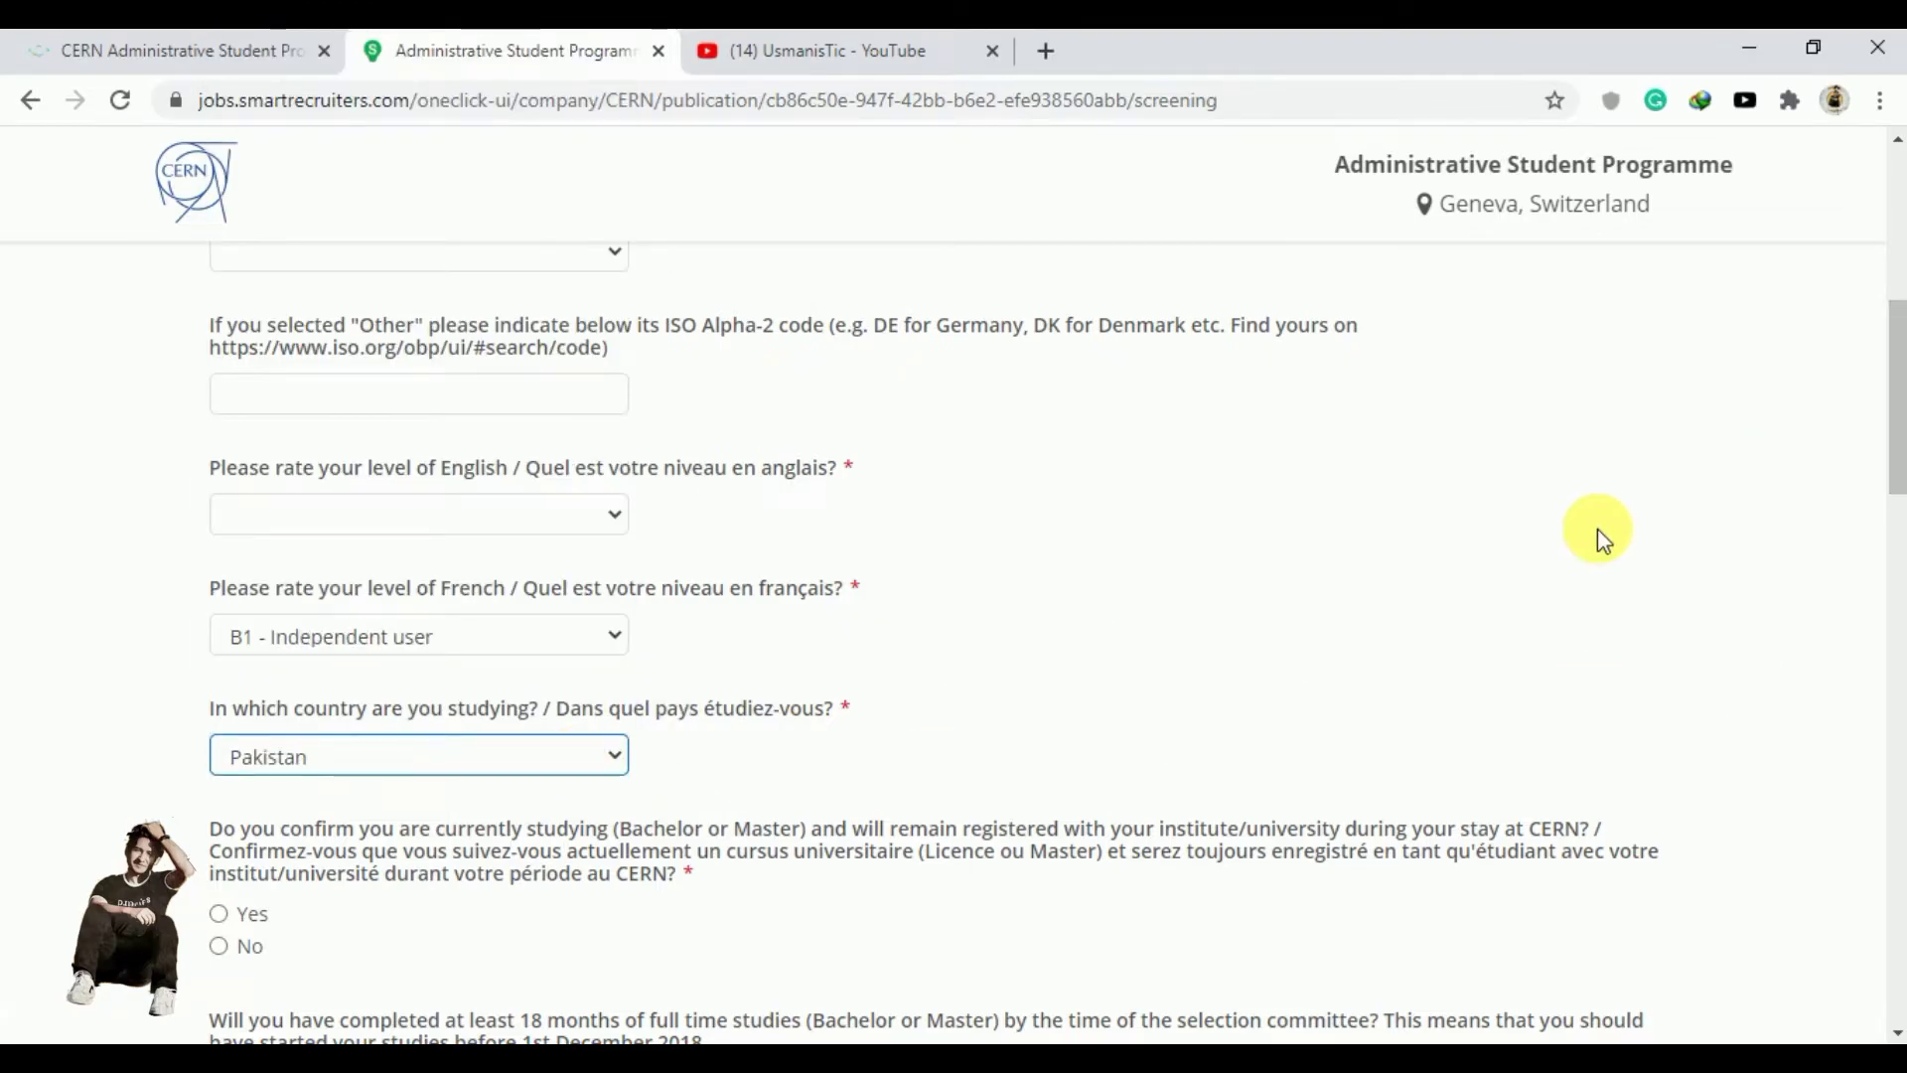
# - Change the country of study to Slovakia
pyautogui.press('s')
pyautogui.press('l')
pyautogui.press('o')
# - Answer Yes to currently studying and remaining registered with the institute or university during the stay at CERN
pyautogui.scroll(-3, 1597, 528)
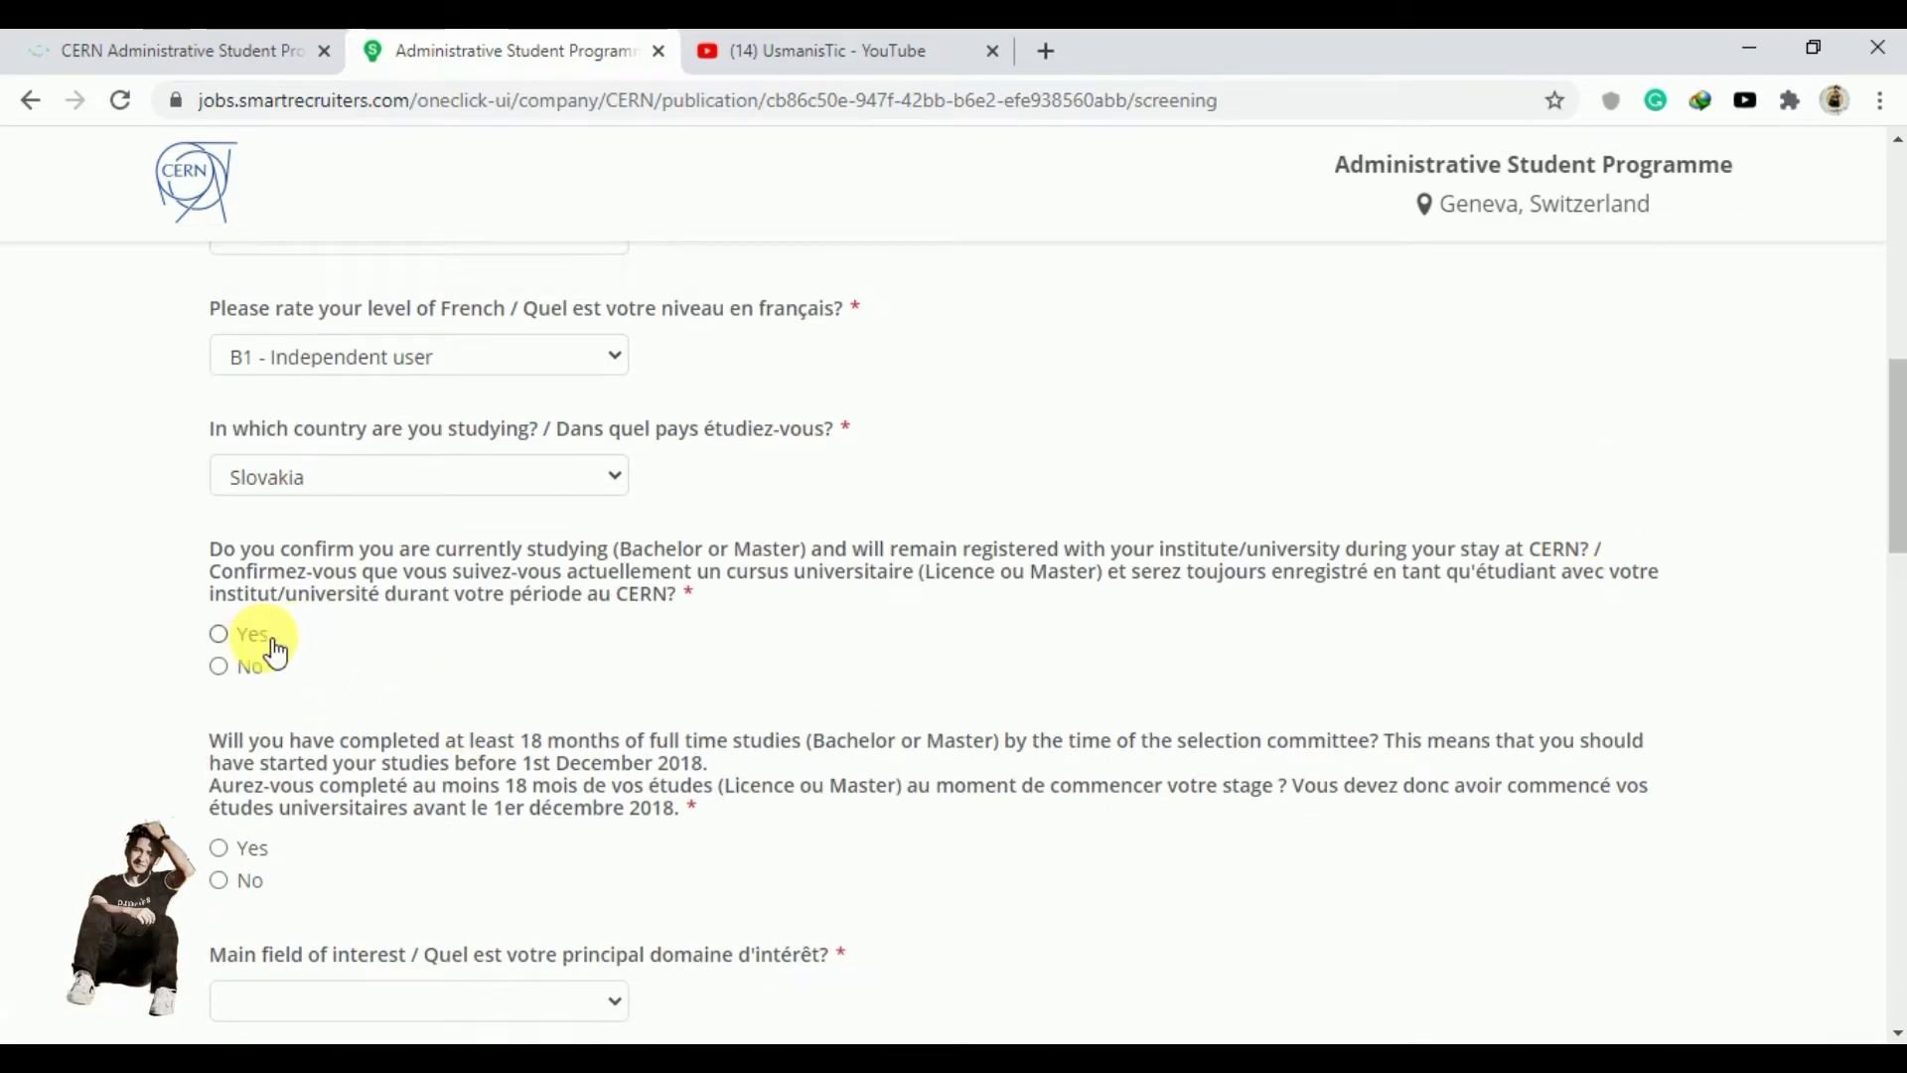
pyautogui.click(220, 633)
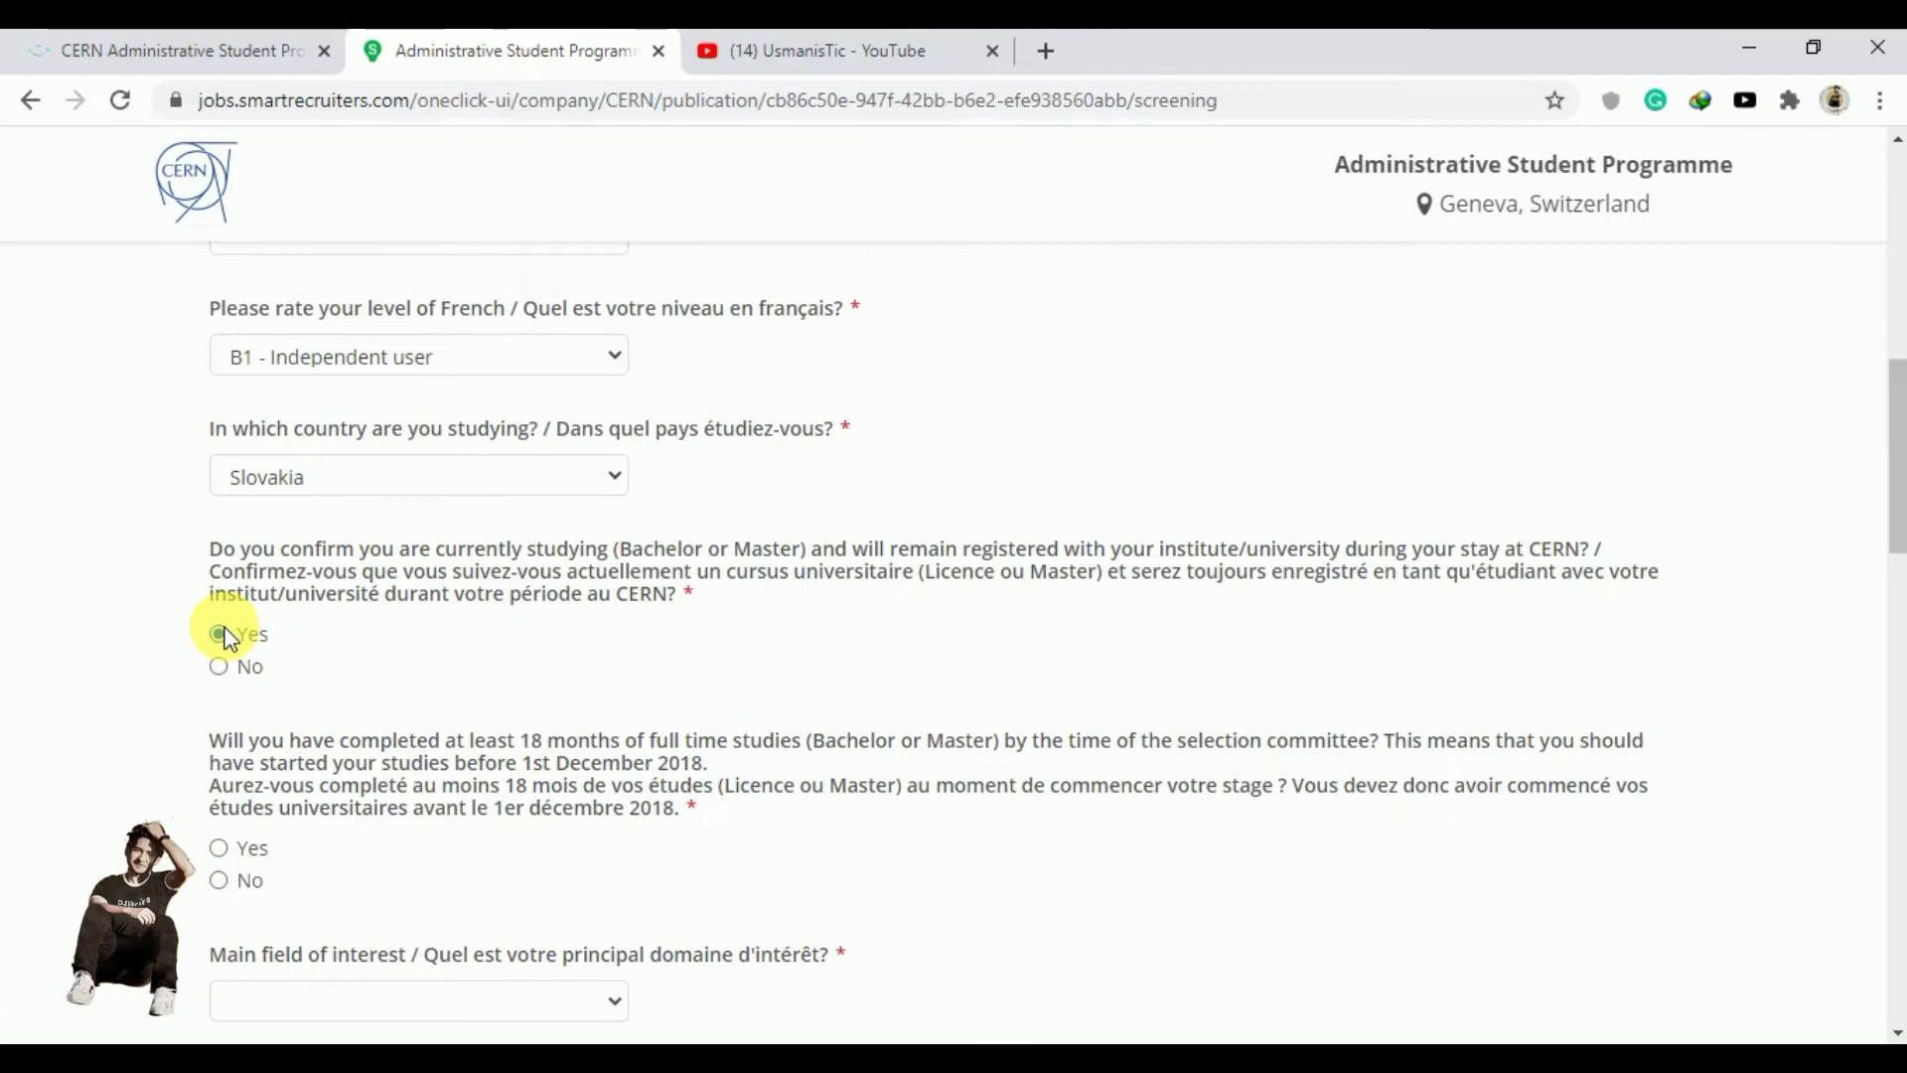
pyautogui.click(887, 678)
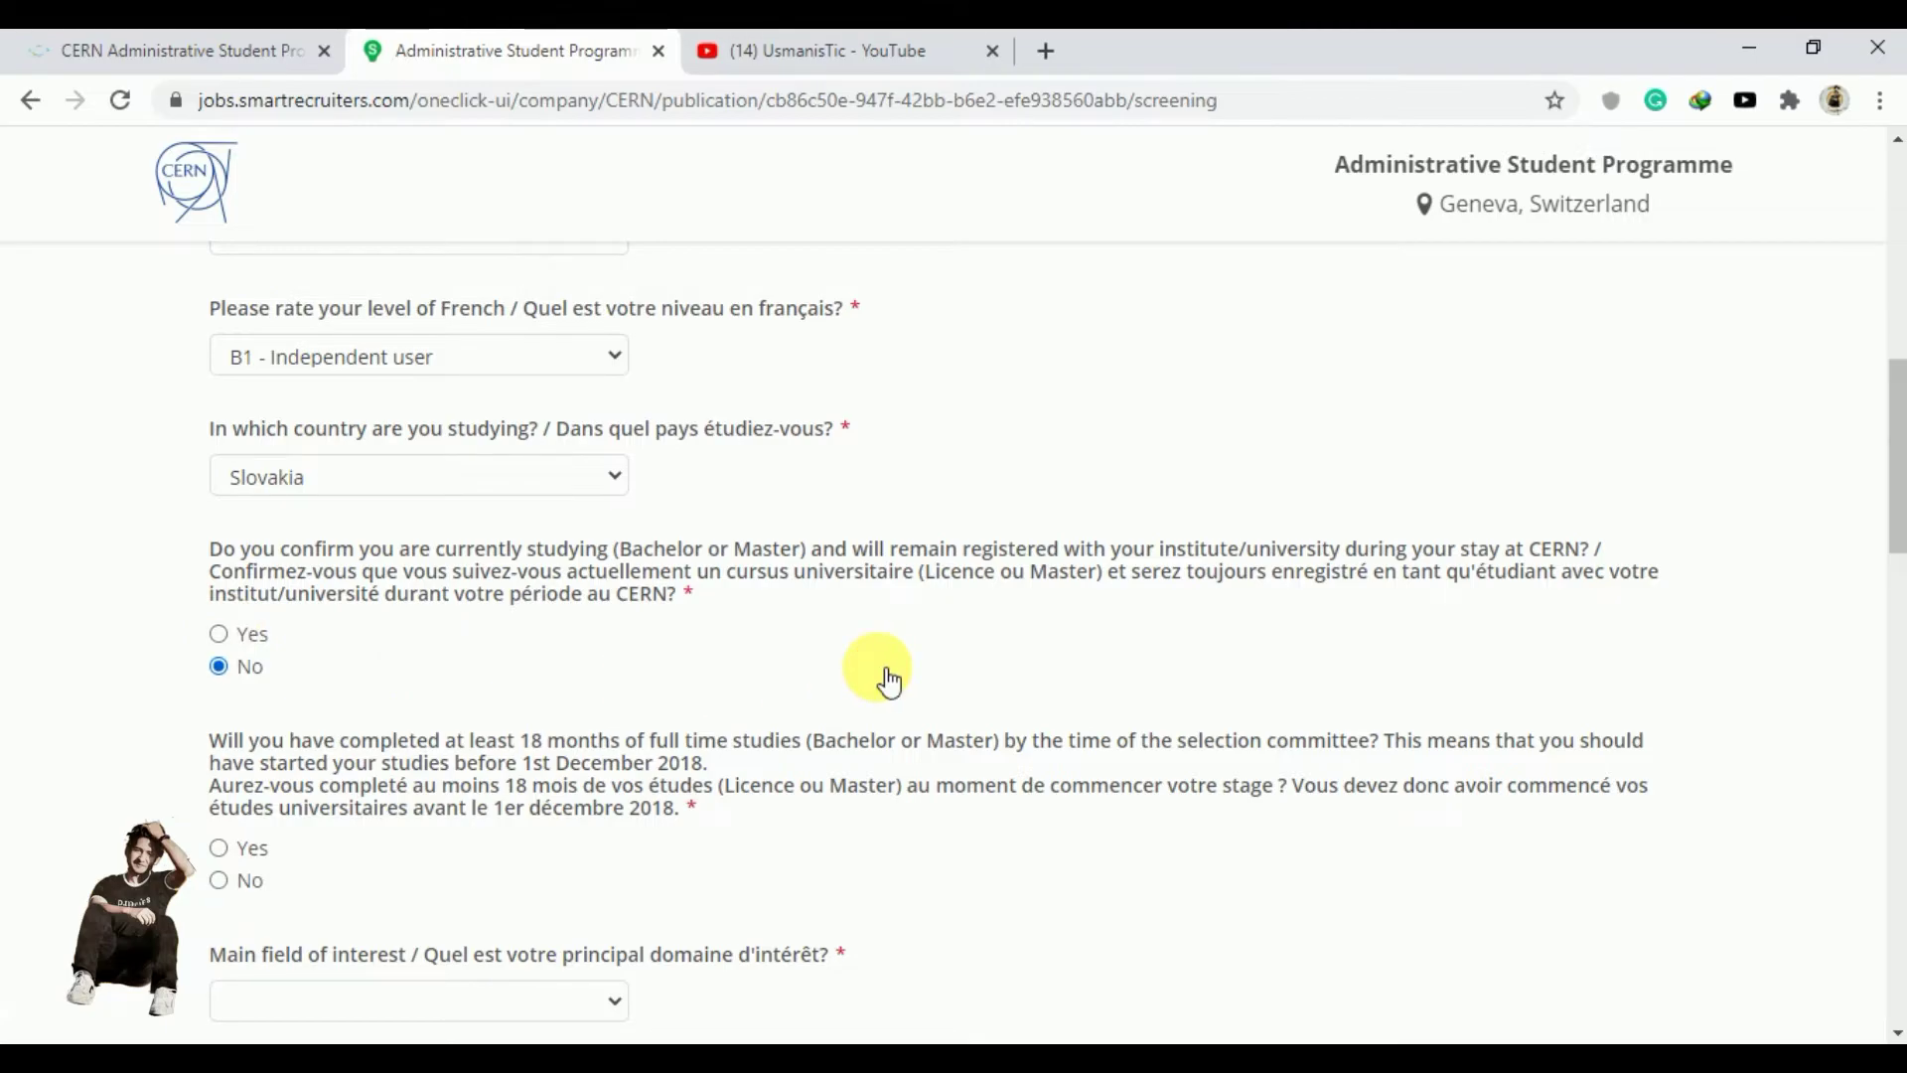
pyautogui.click(220, 633)
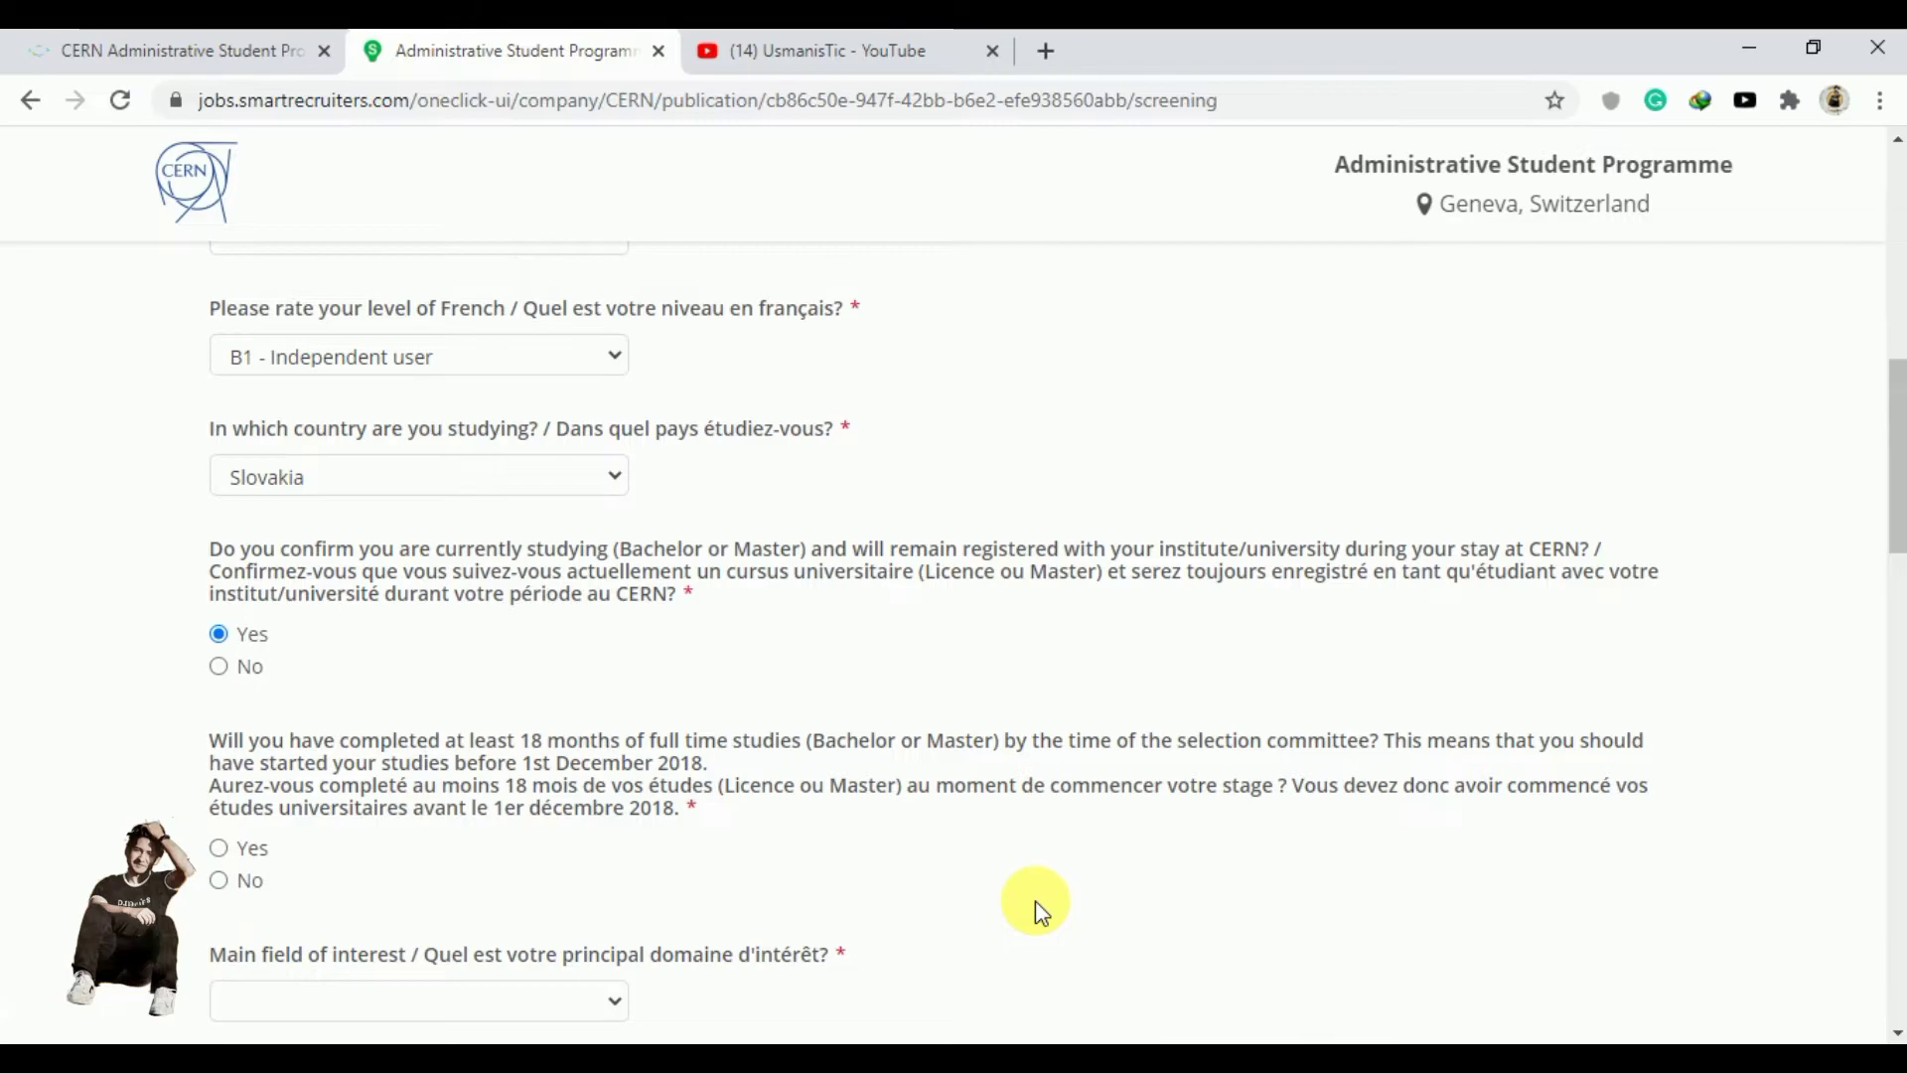
# - Look through the main field of interest choices and select Electrical Engineering / Ingénierie en Electricité
pyautogui.scroll(-1, 1034, 900)
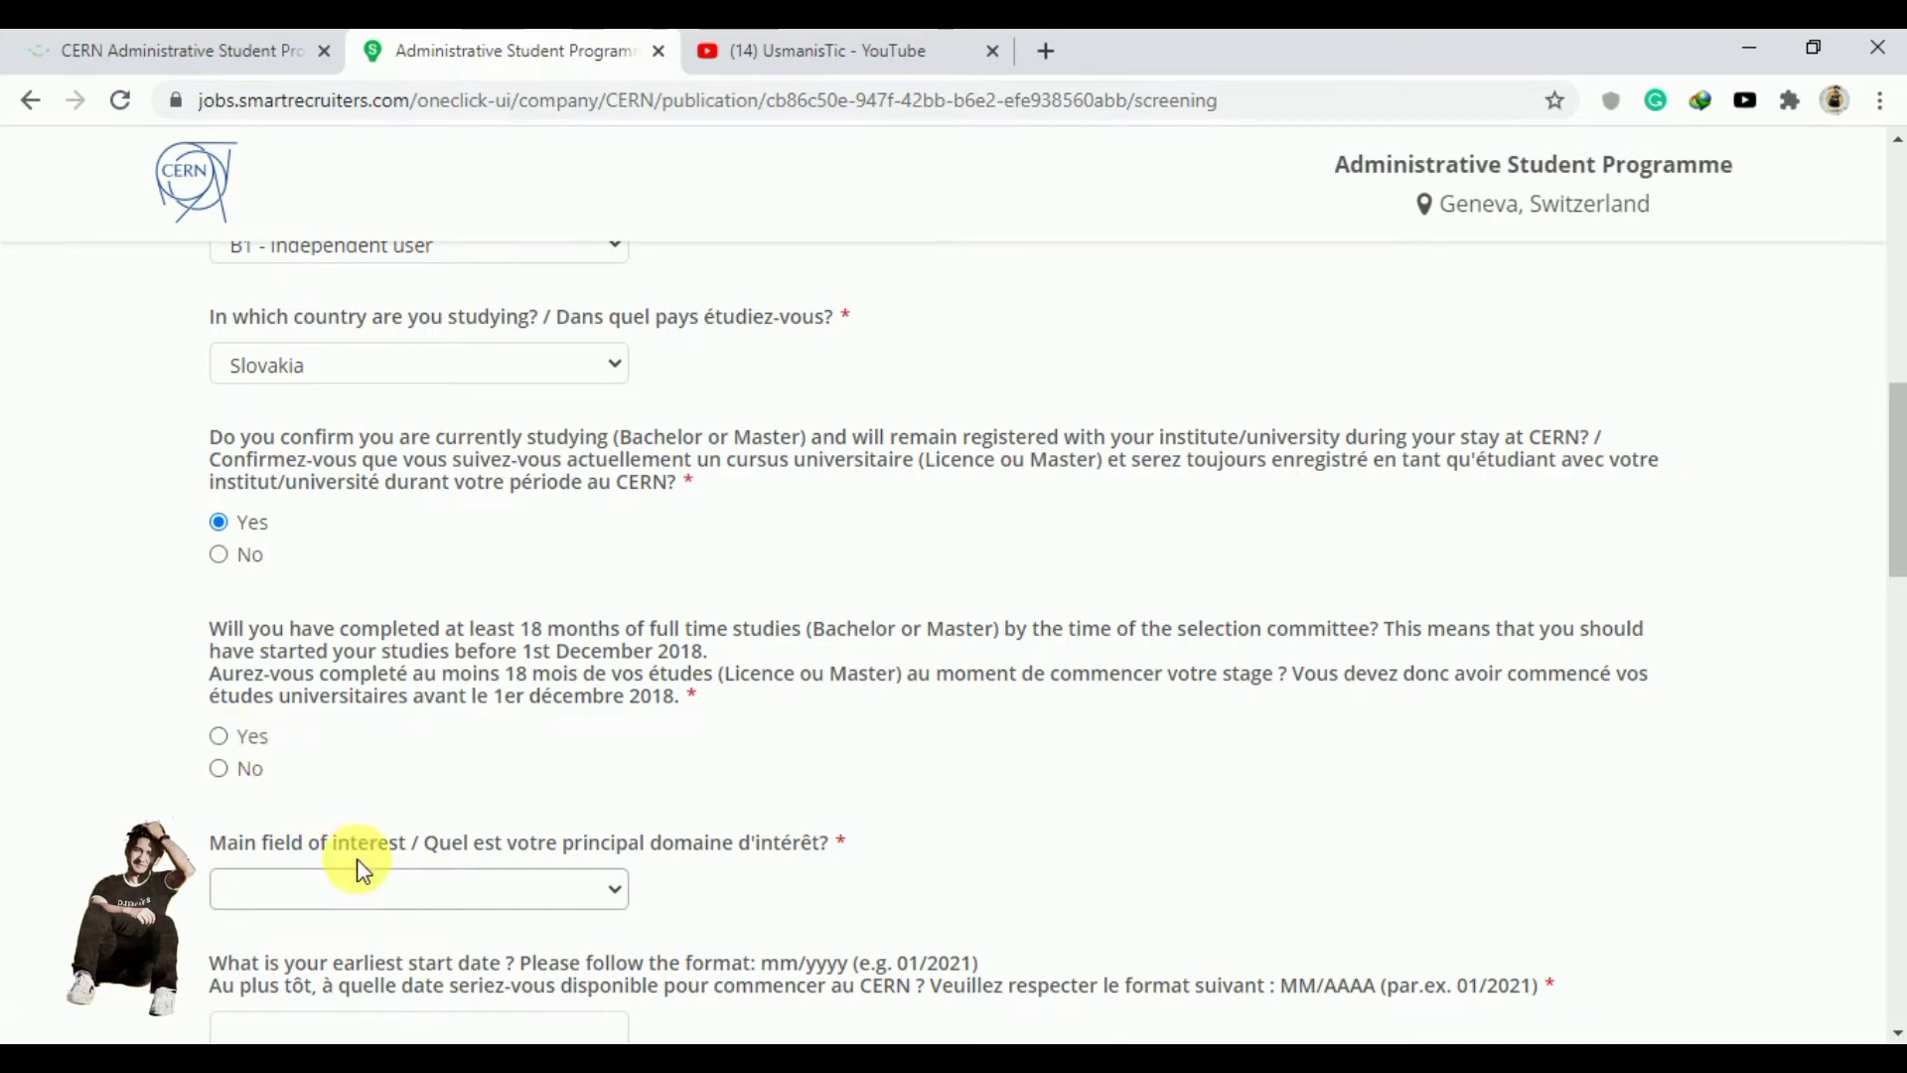
pyautogui.click(523, 891)
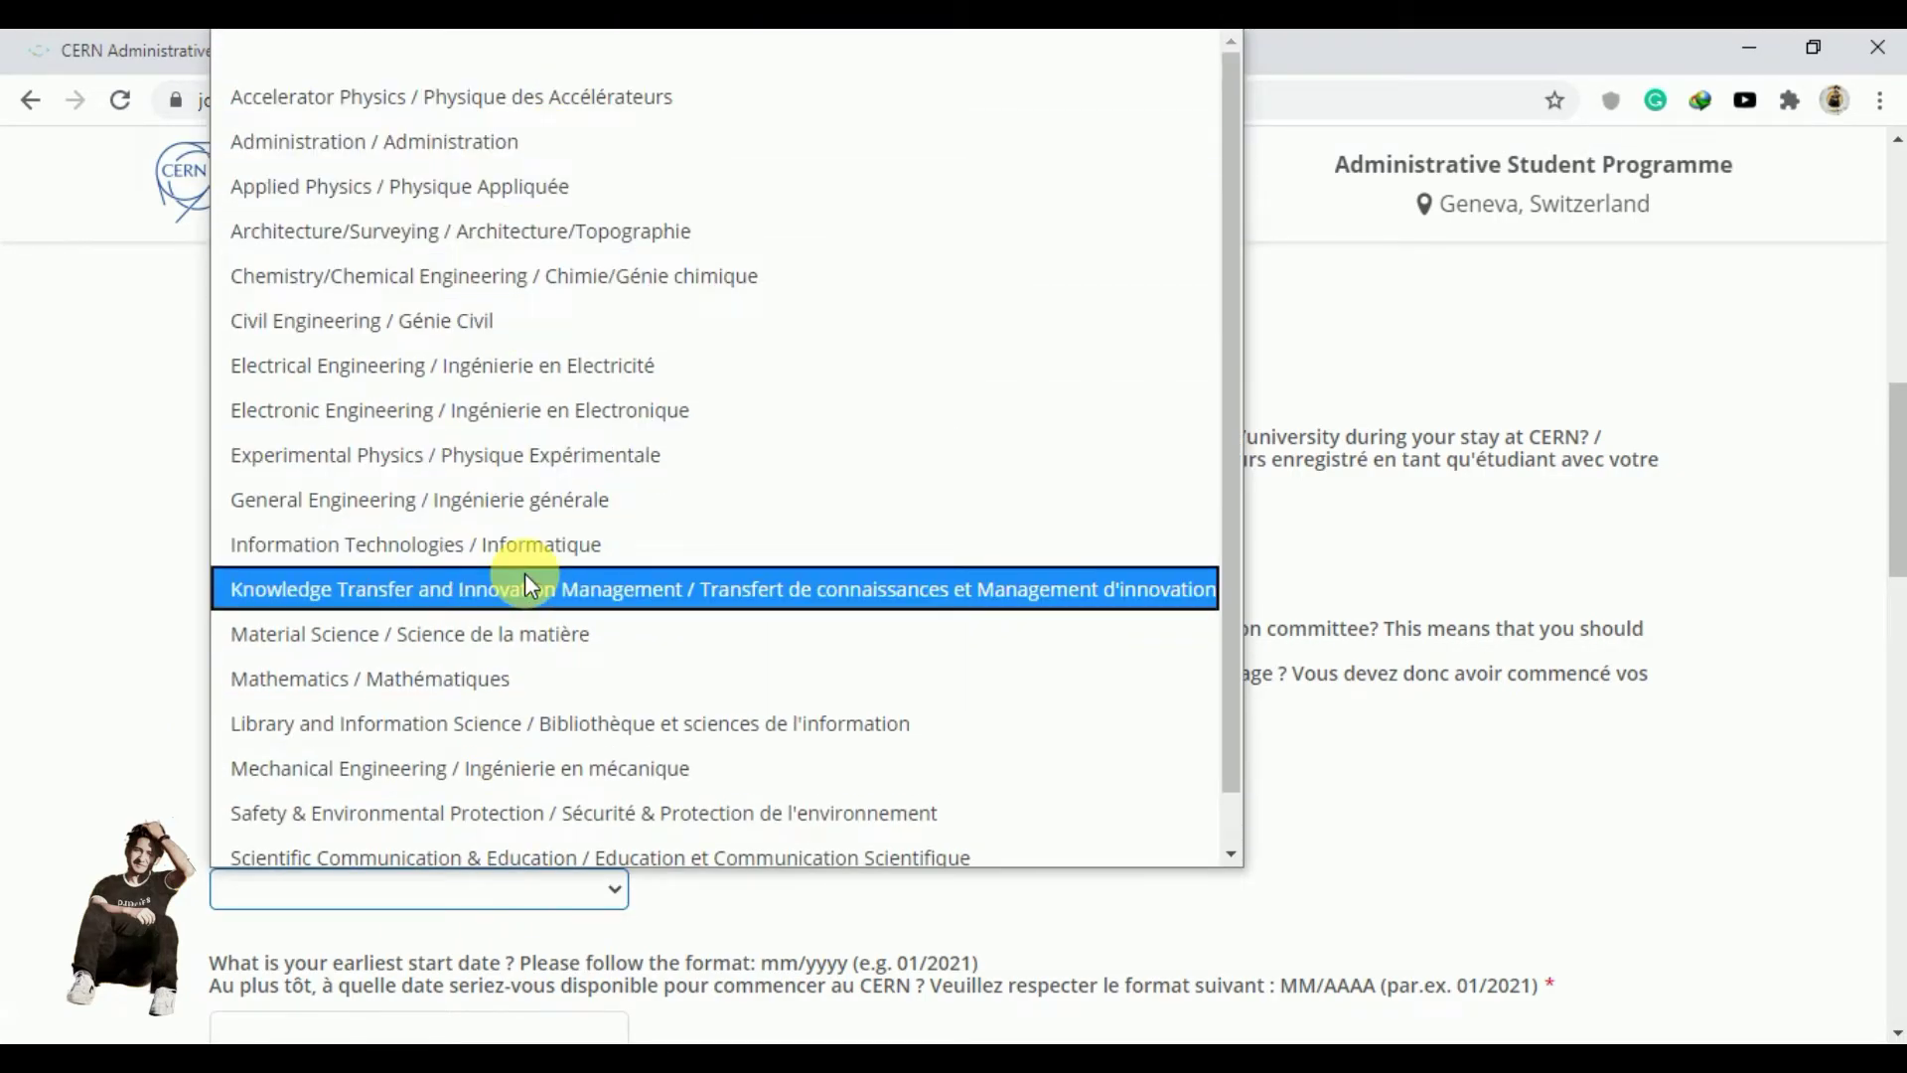
pyautogui.press('Down')
pyautogui.press('Down')
pyautogui.press('Down')
pyautogui.press('Down')
pyautogui.press('Down')
pyautogui.press('Down')
pyautogui.press('Down')
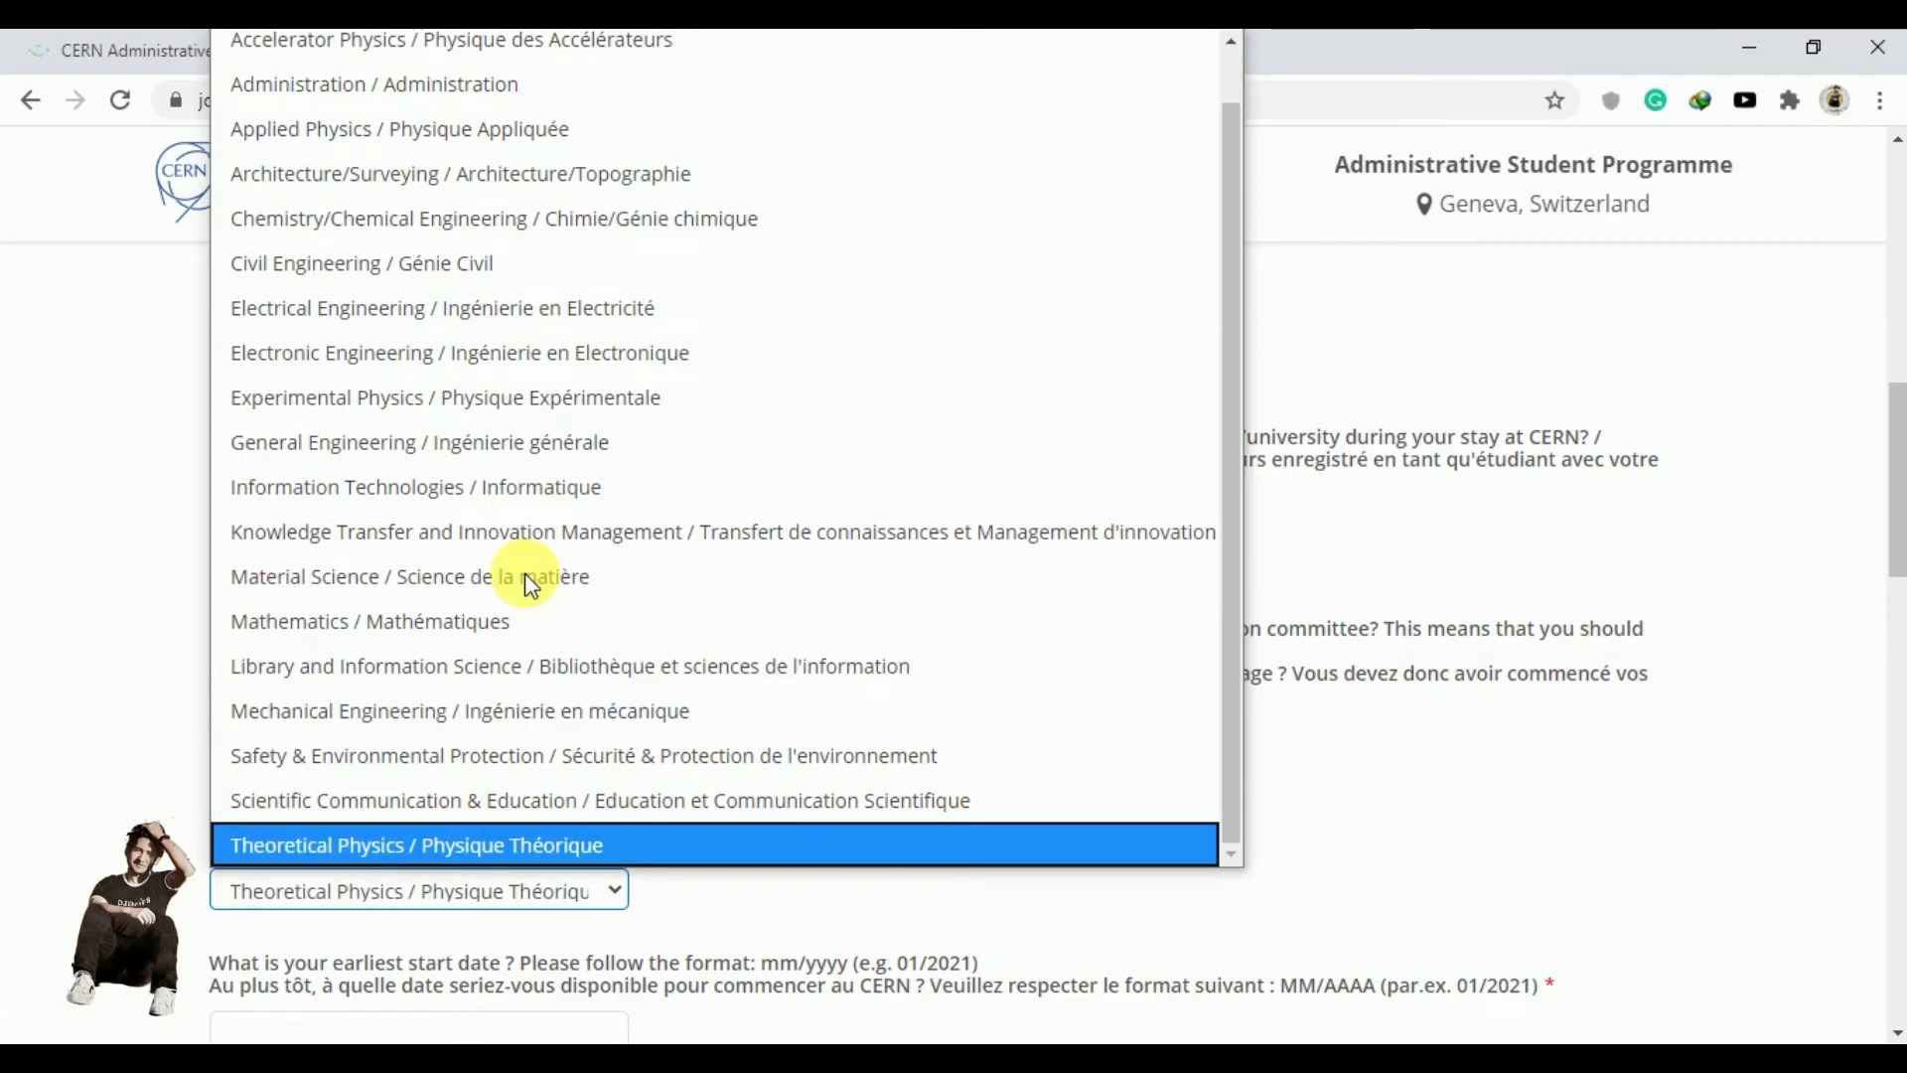
pyautogui.press('Up')
pyautogui.press('Up')
pyautogui.press('Up')
pyautogui.press('Up')
pyautogui.press('Up')
pyautogui.press('Home')
pyautogui.press('Down')
pyautogui.press('Down')
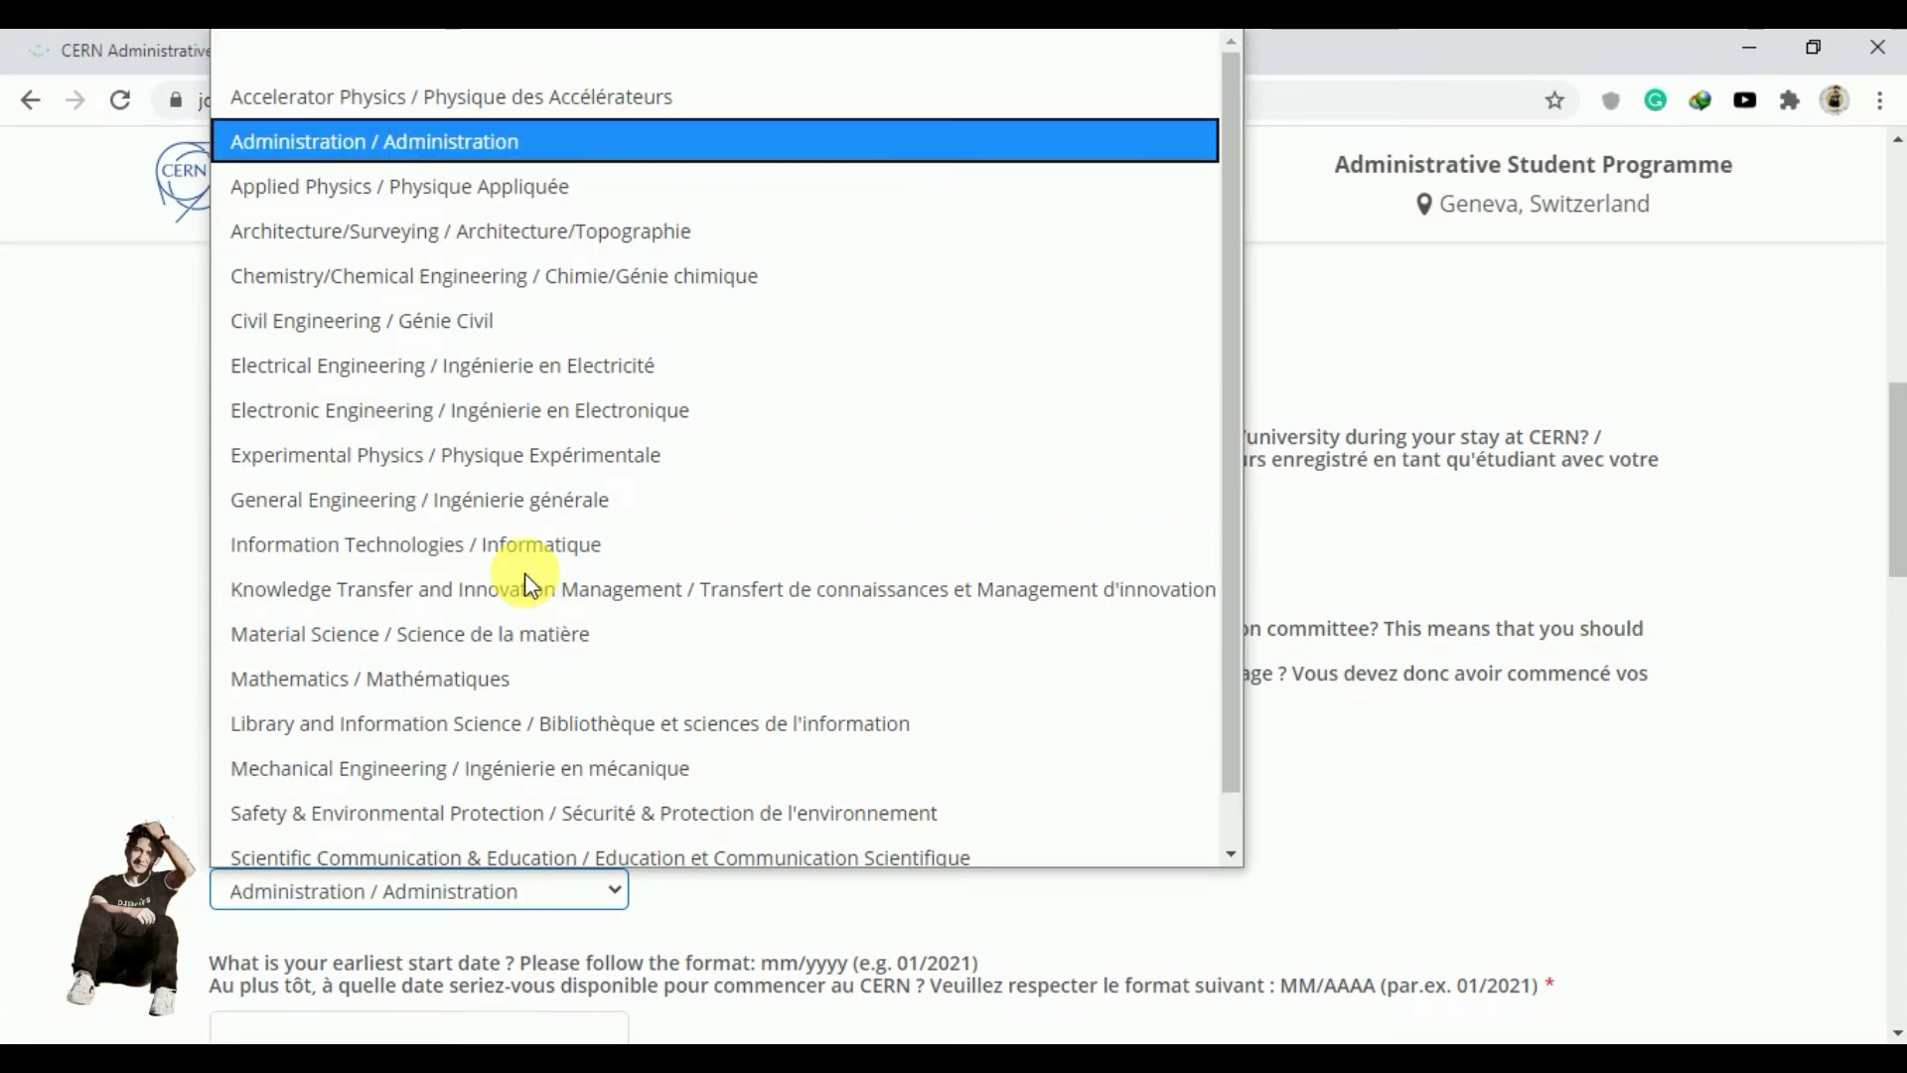
pyautogui.press('Down')
pyautogui.press('Down')
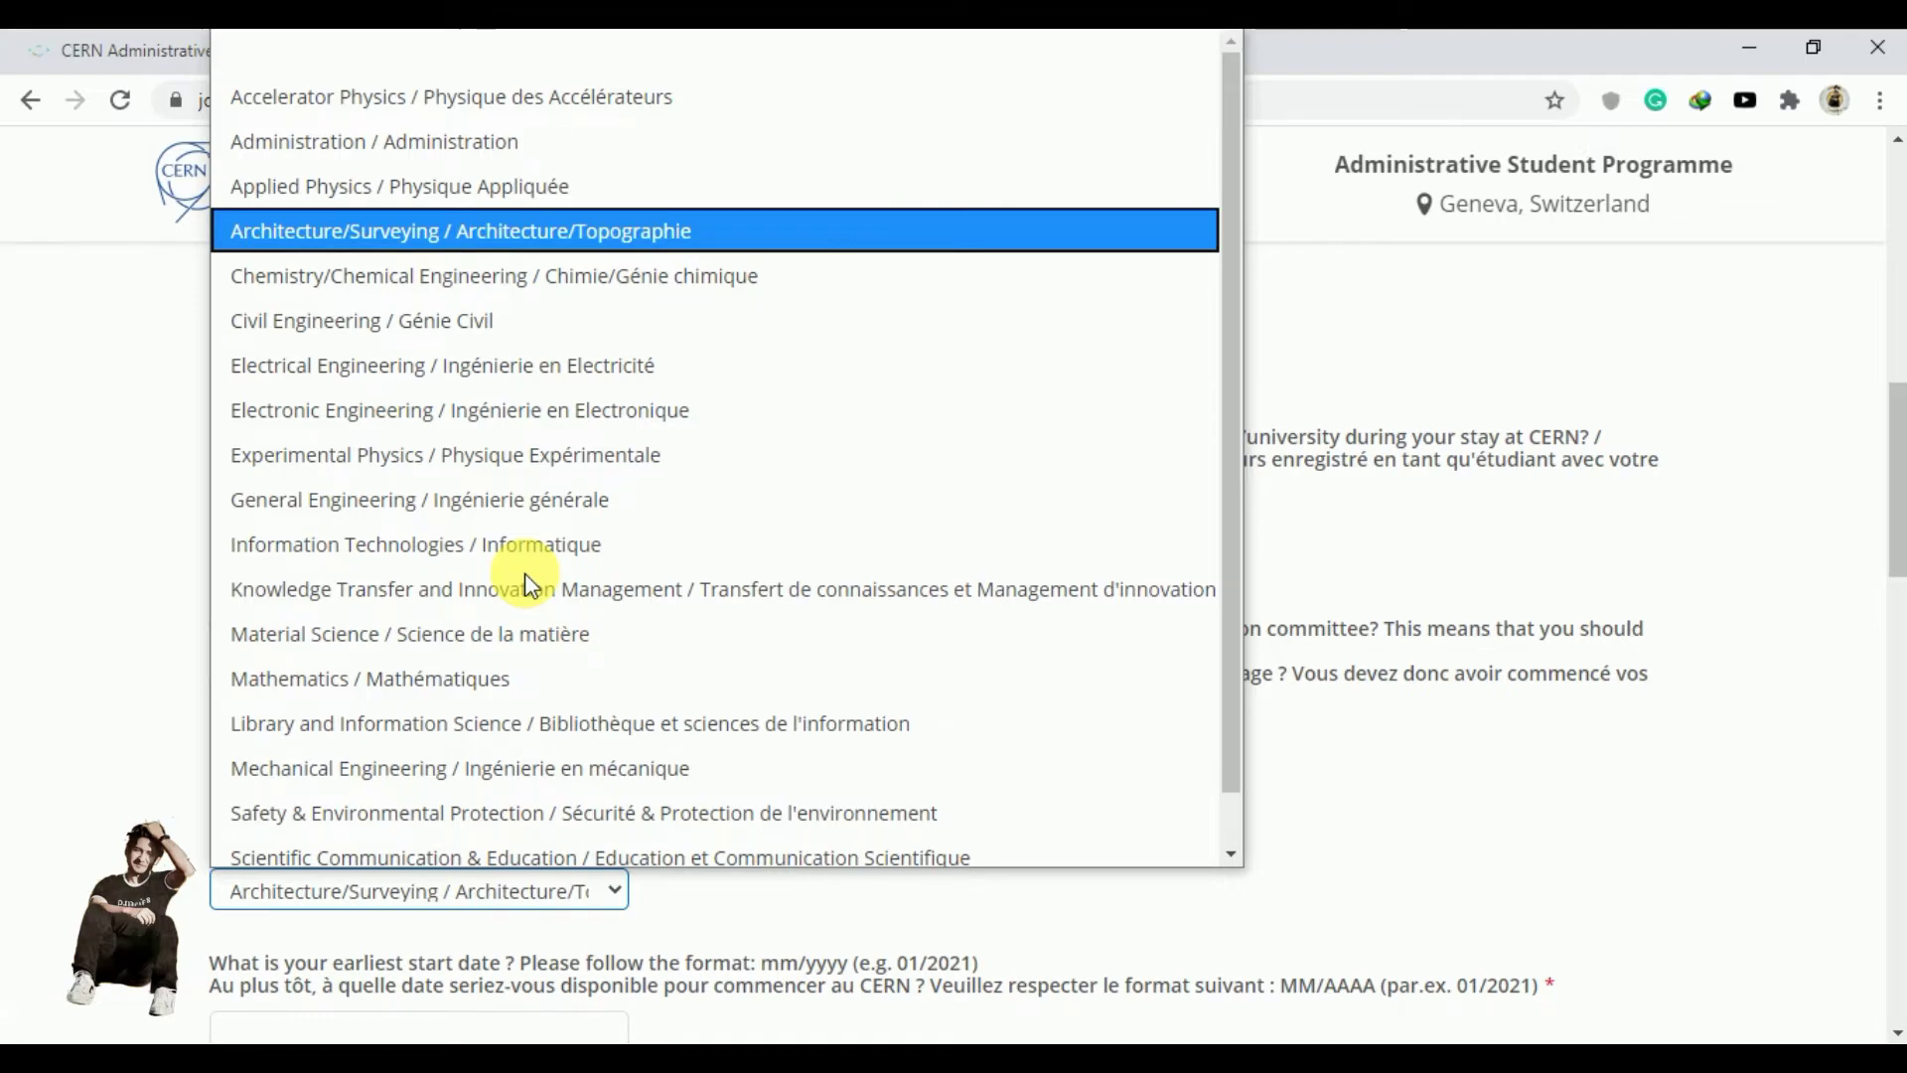
pyautogui.press('Down')
pyautogui.press('Down')
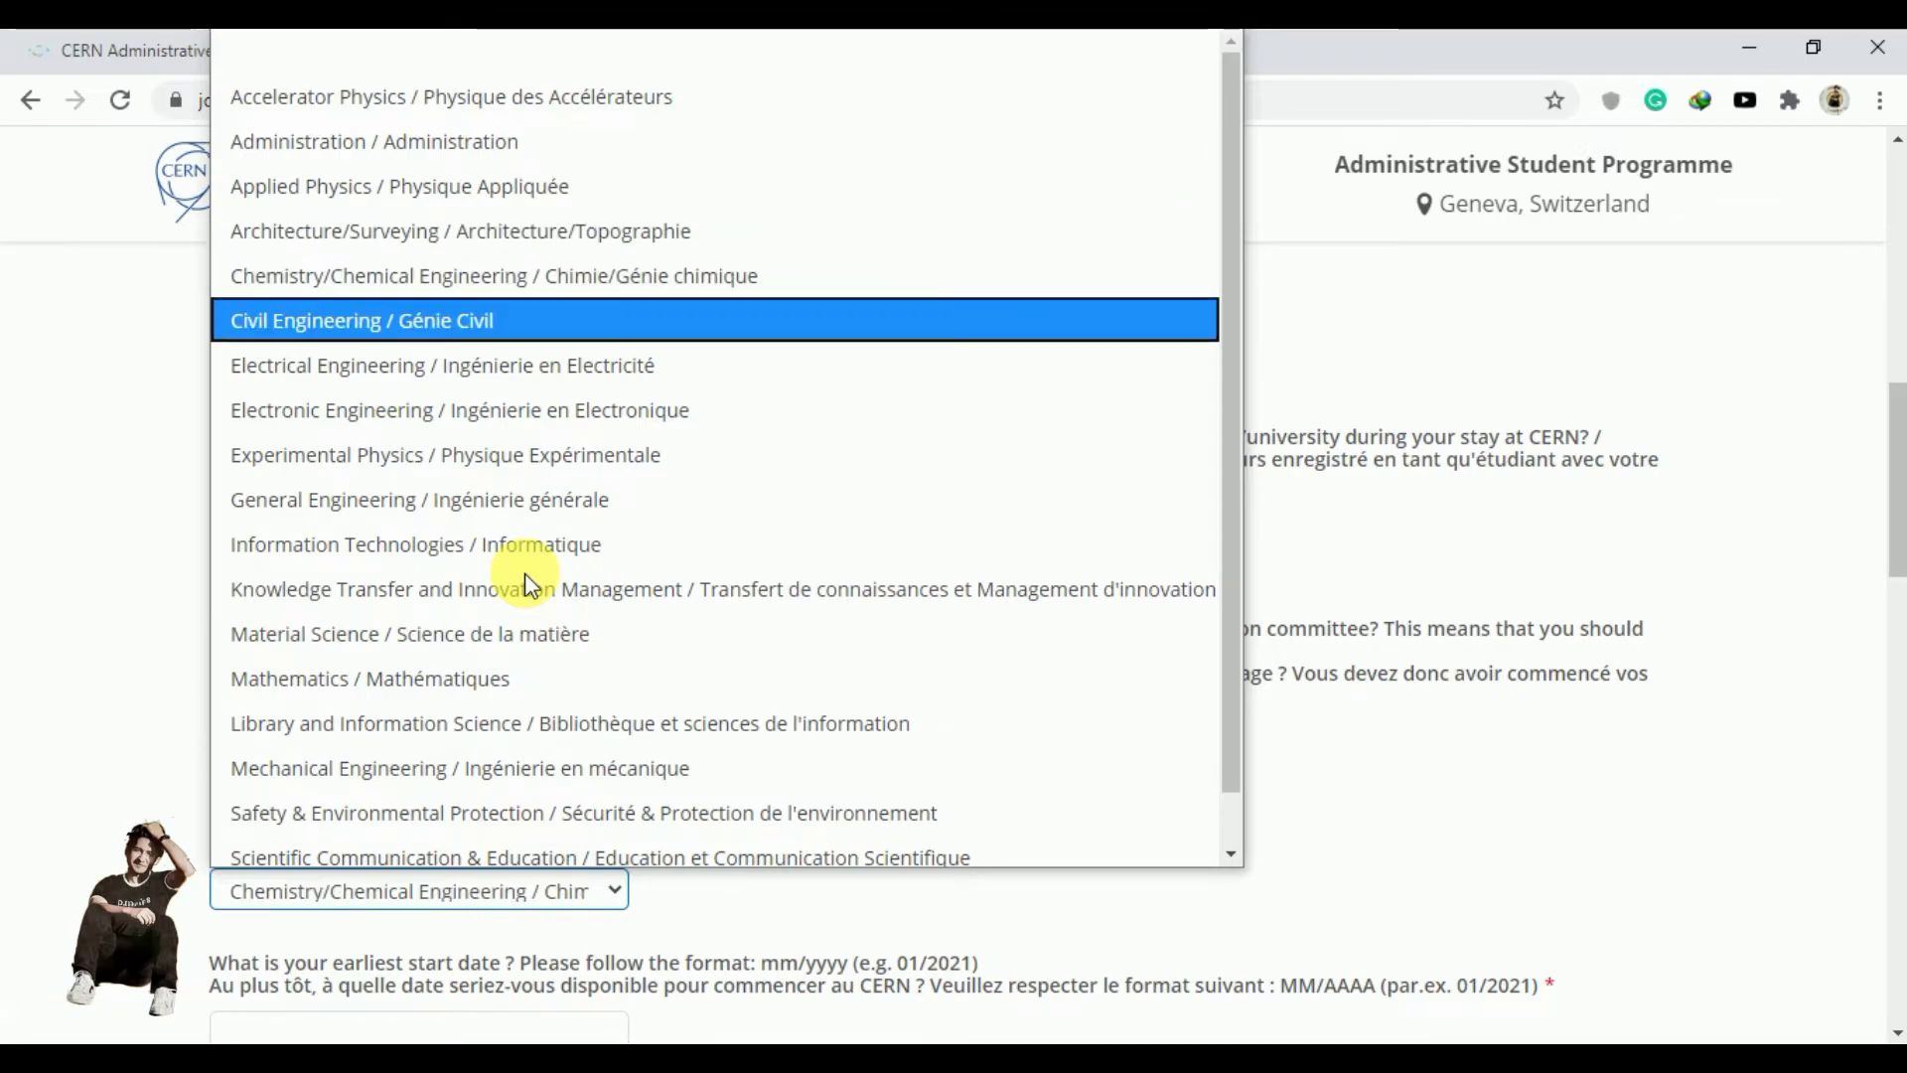
pyautogui.press('Down')
pyautogui.click(1501, 905)
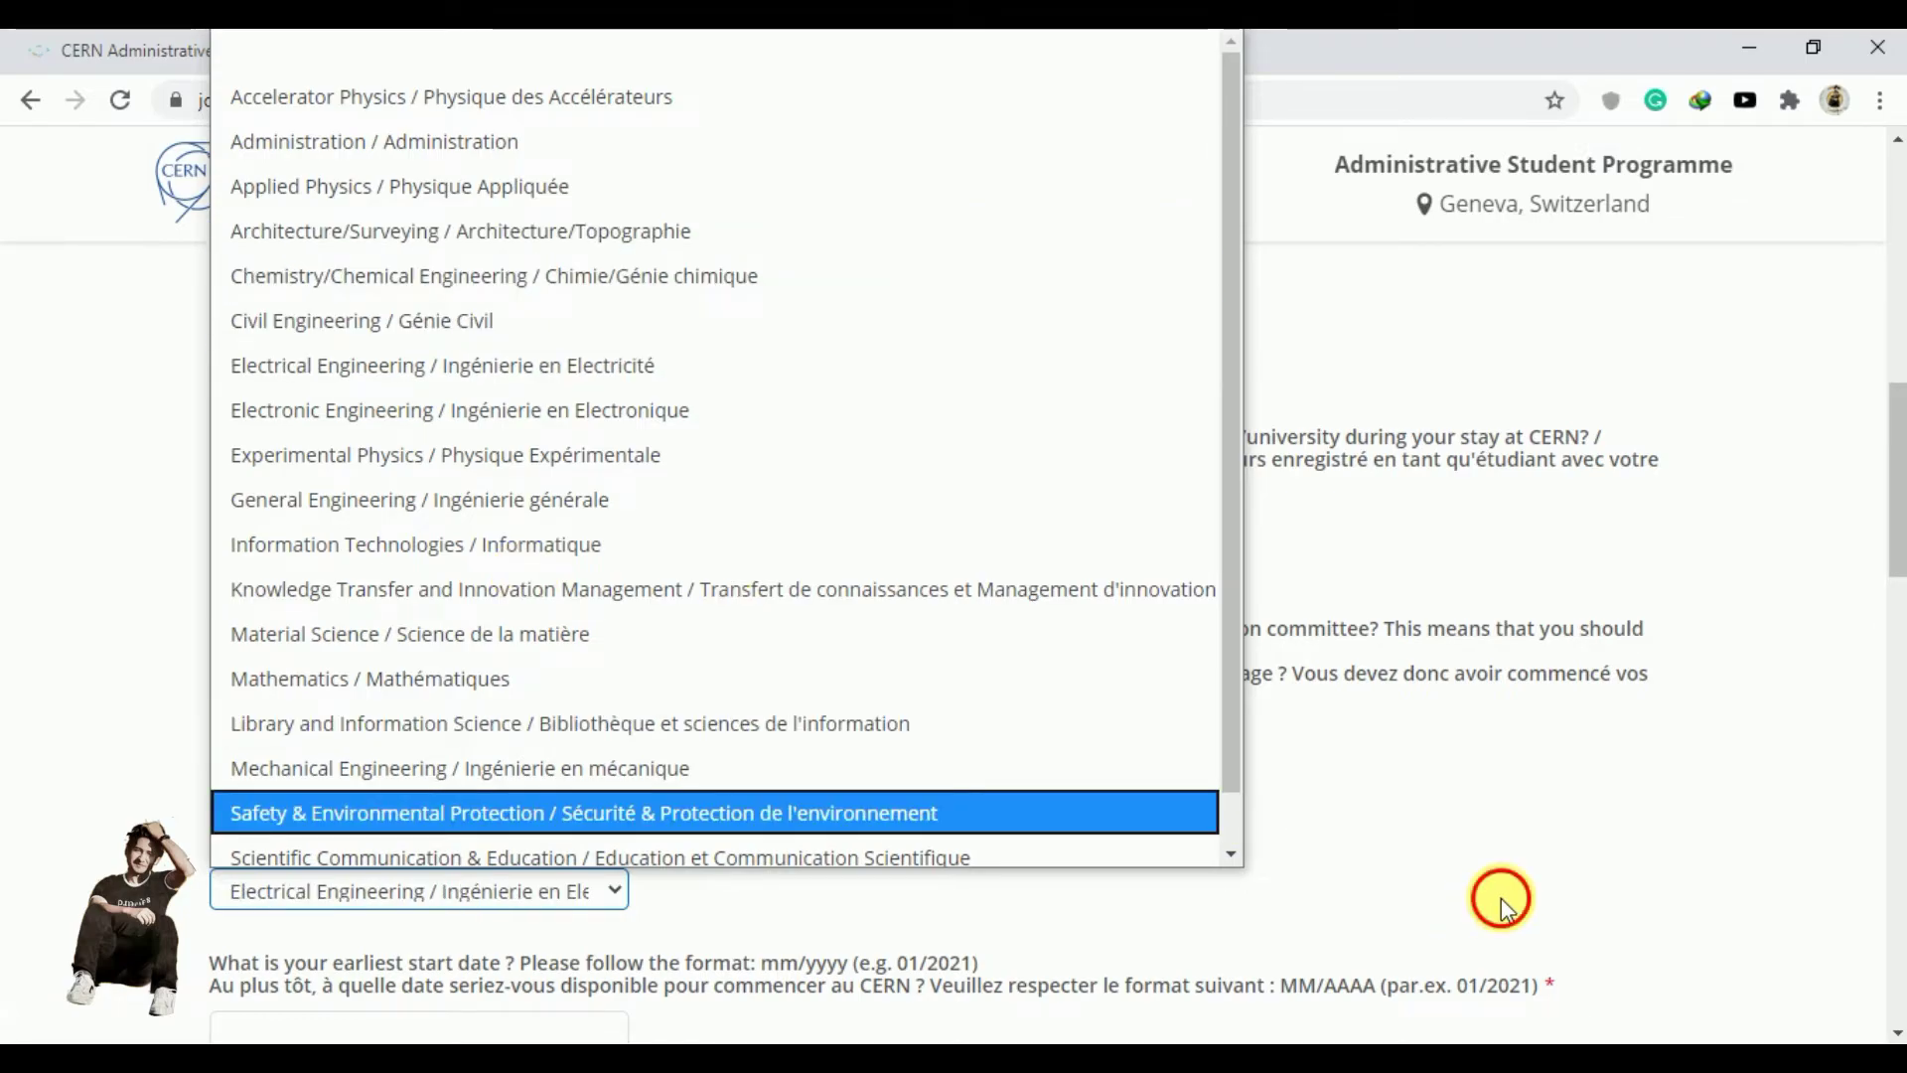
# - View the earliest start date, studentship duration and motivation questions, leaving them unanswered
pyautogui.scroll(-6, 1502, 906)
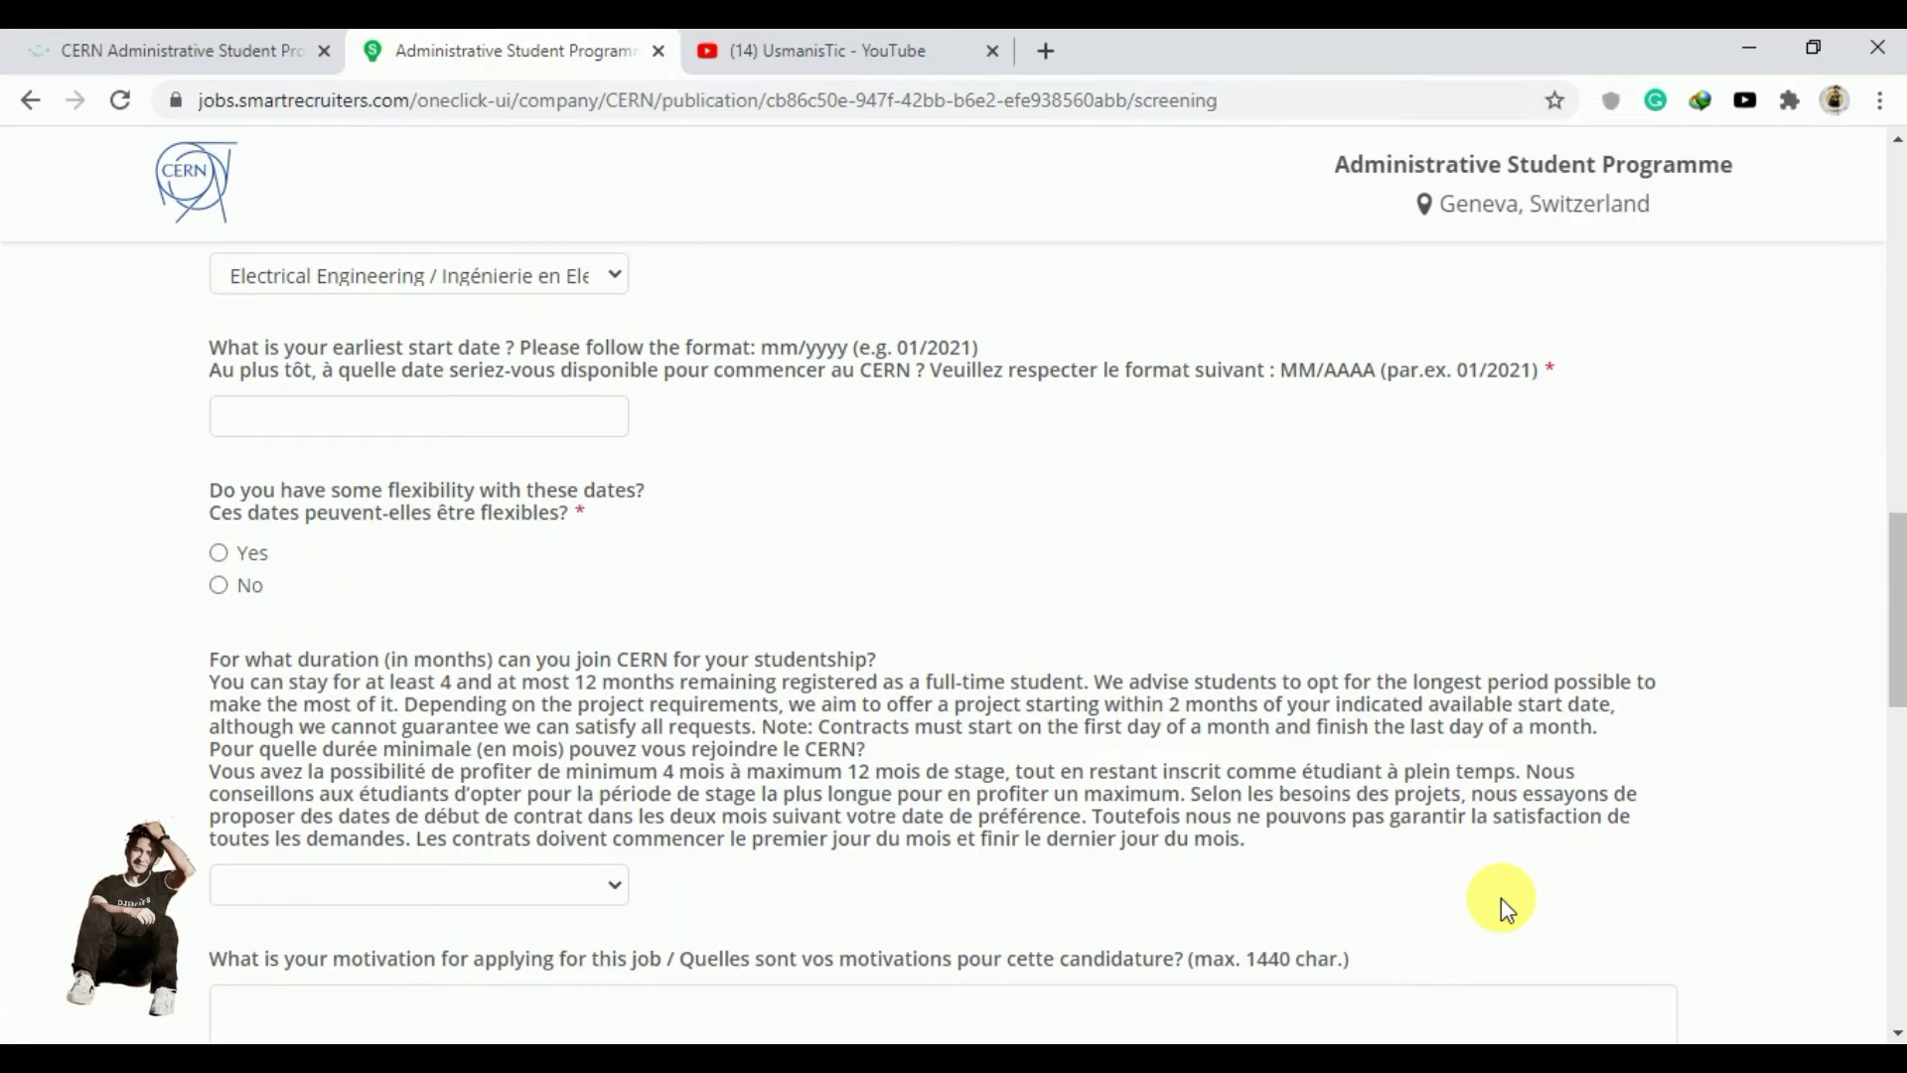
pyautogui.click(478, 427)
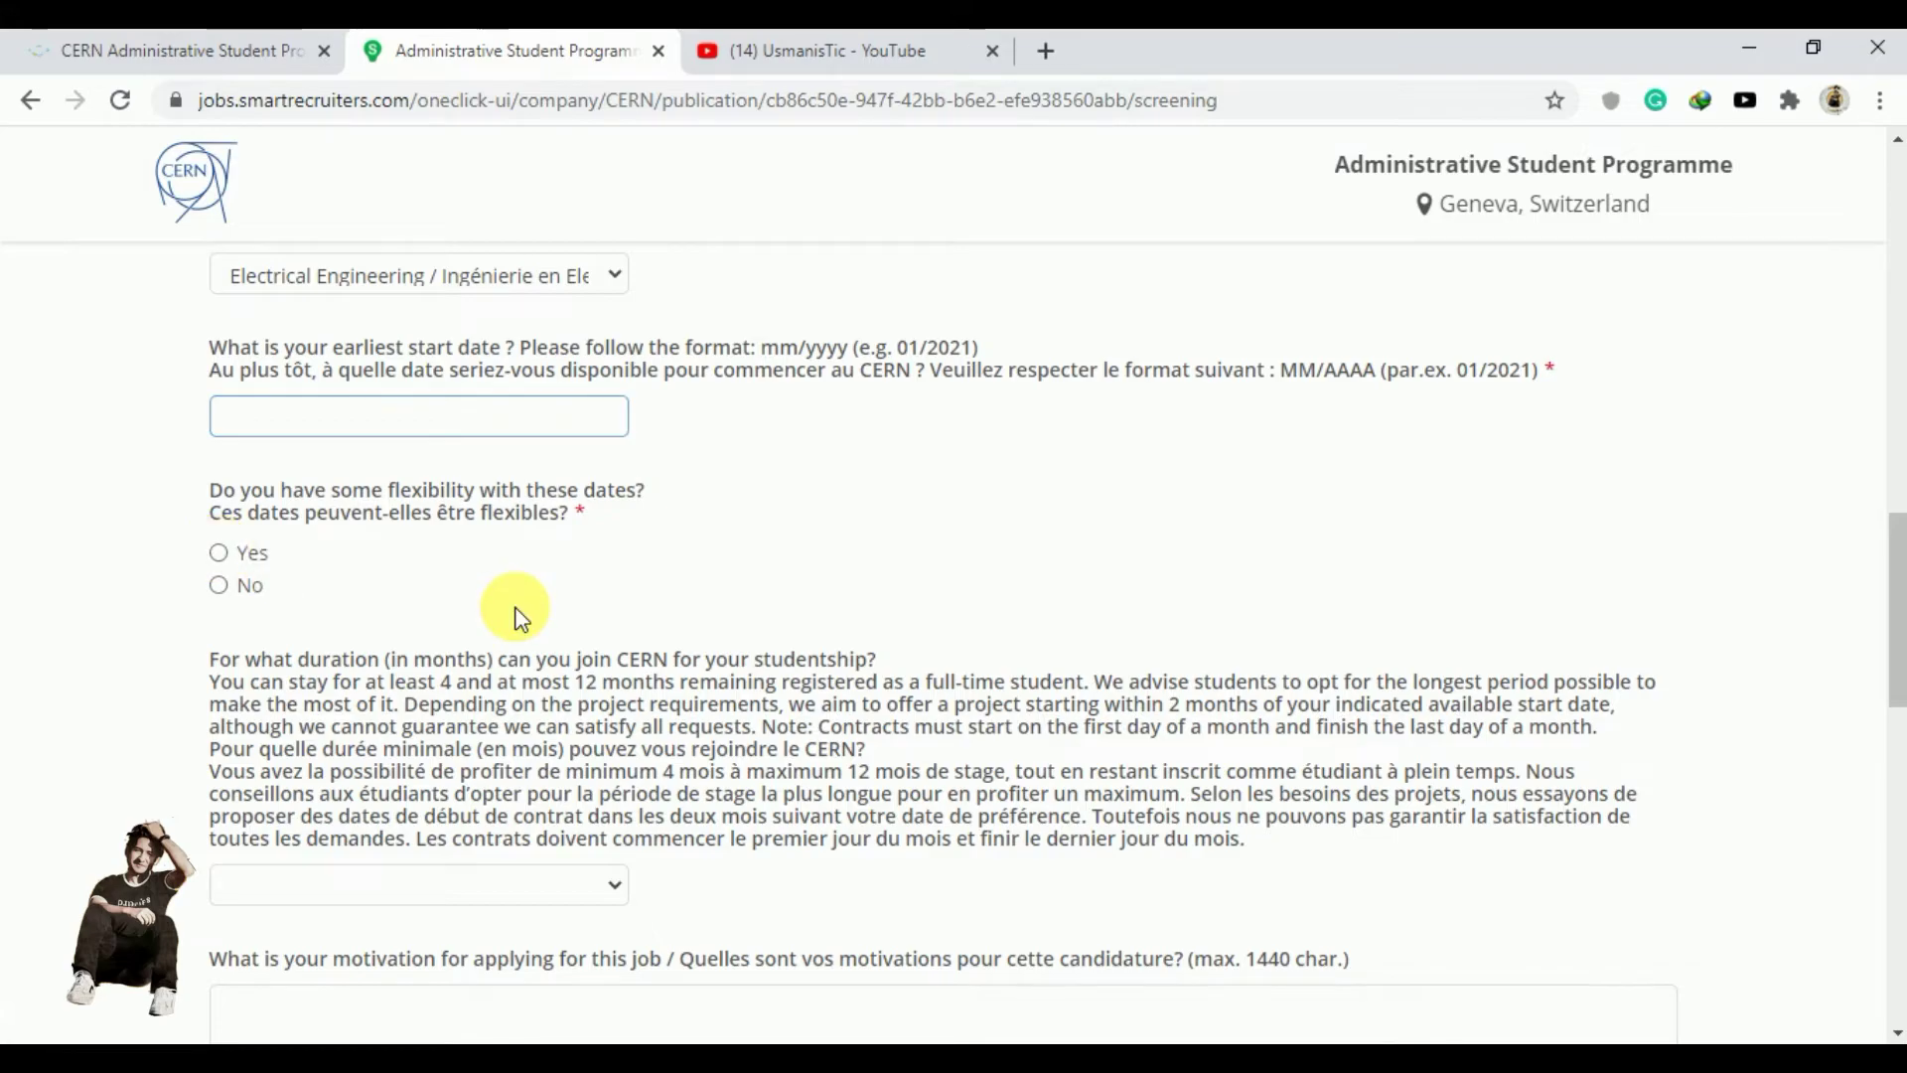
pyautogui.scroll(-4, 510, 609)
pyautogui.click(525, 499)
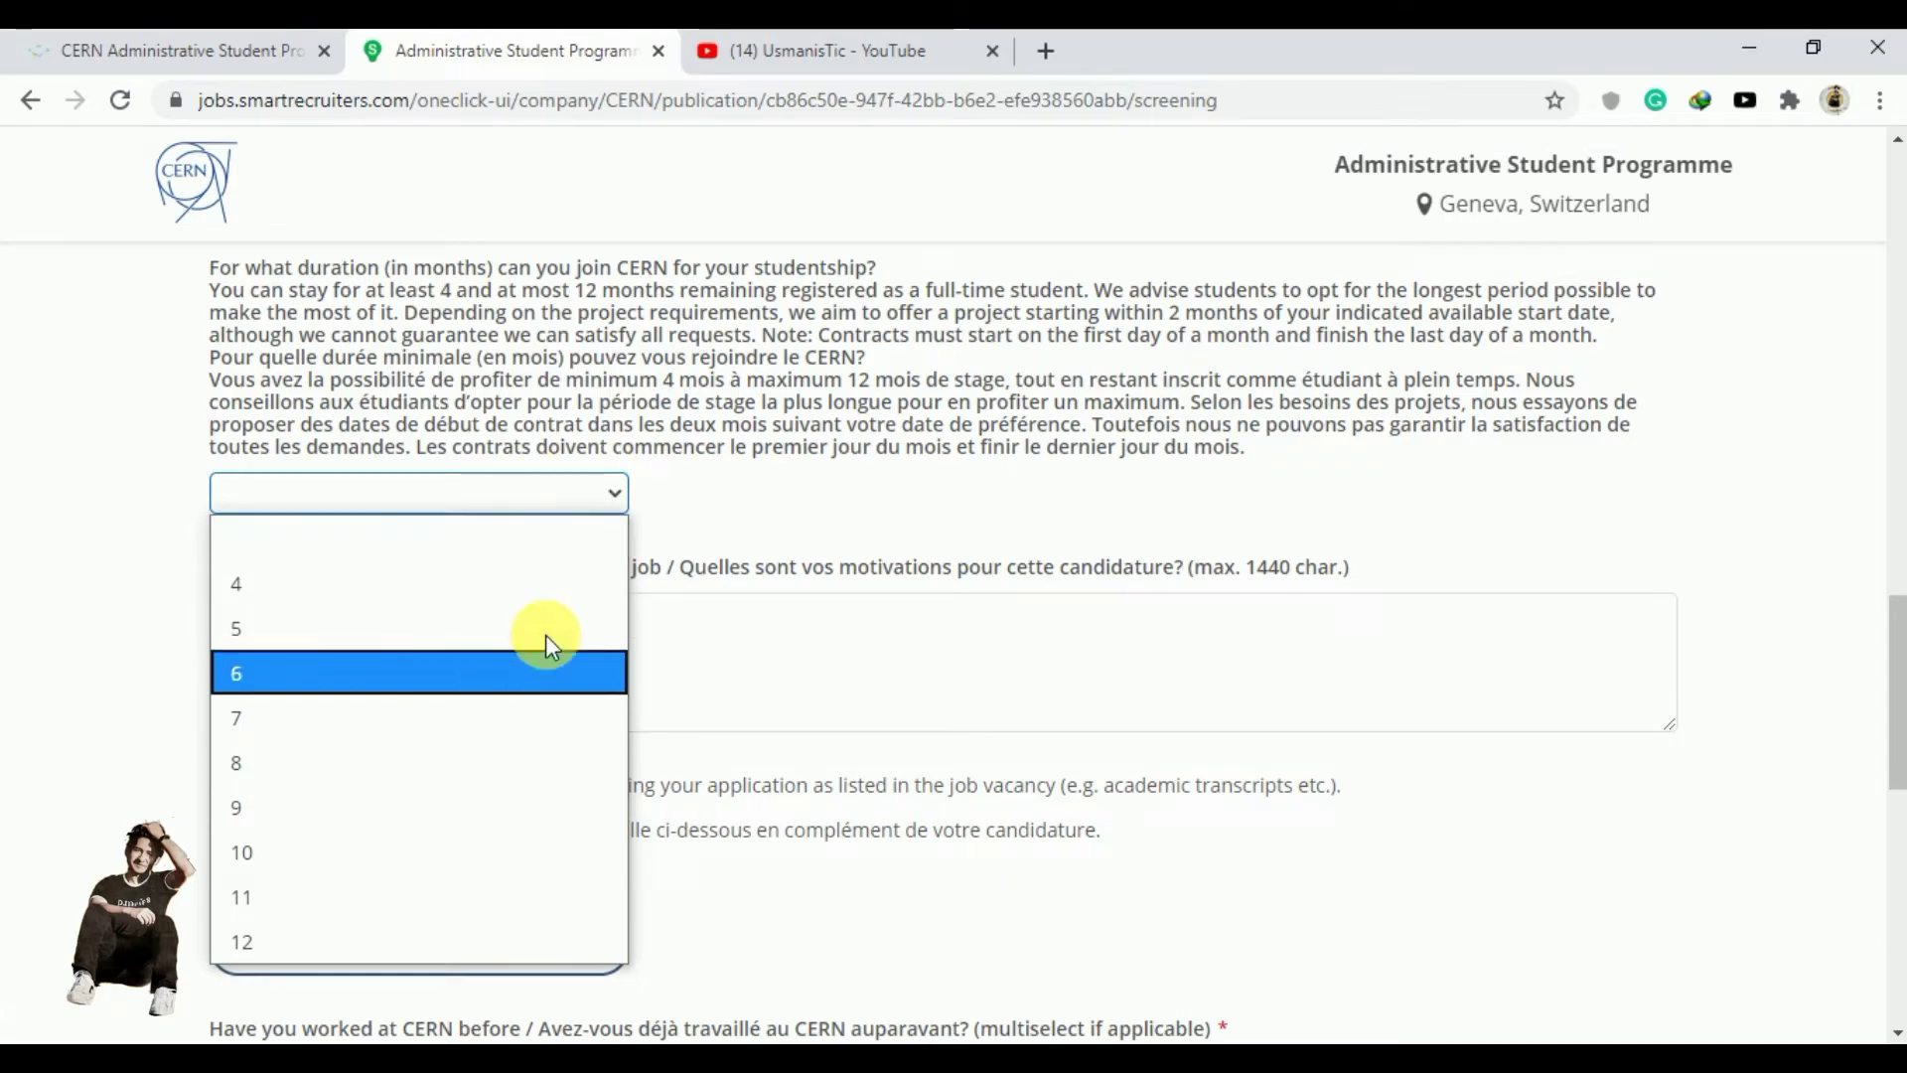
pyautogui.click(760, 511)
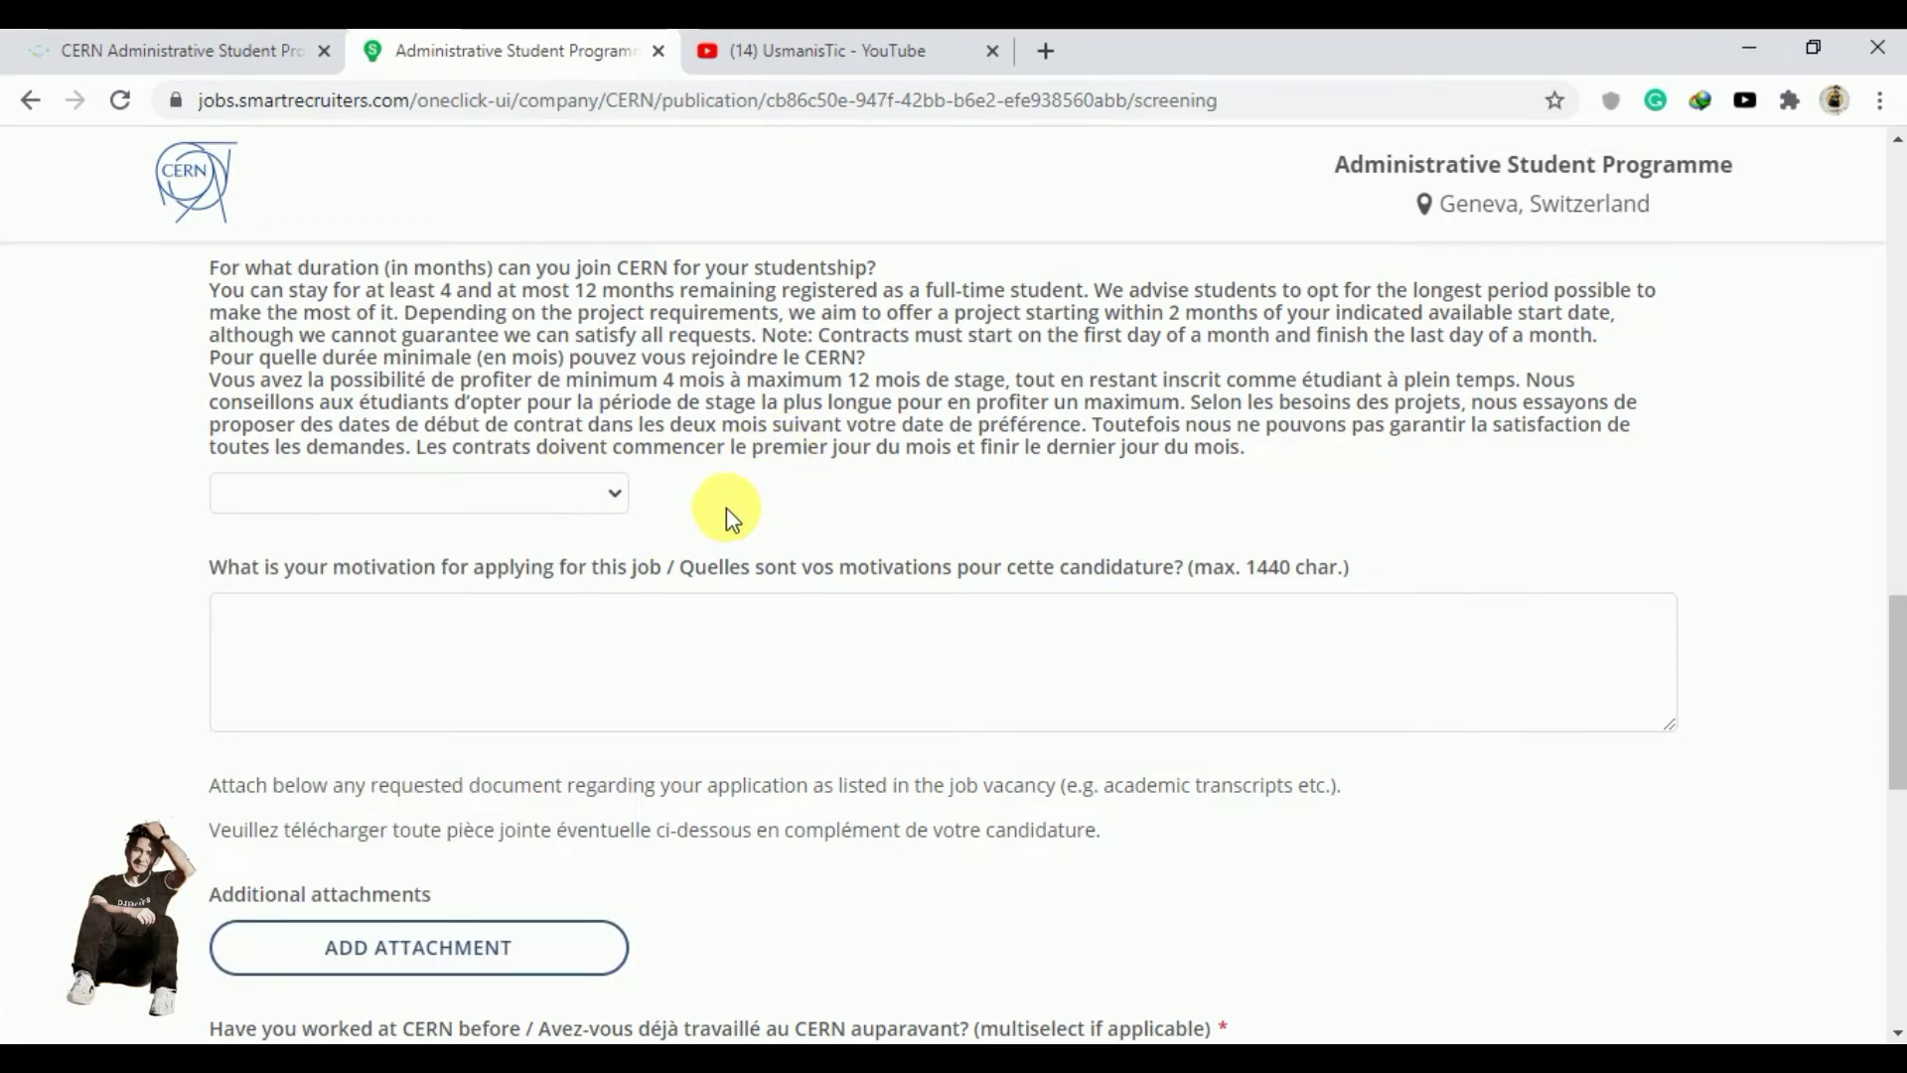
pyautogui.click(558, 510)
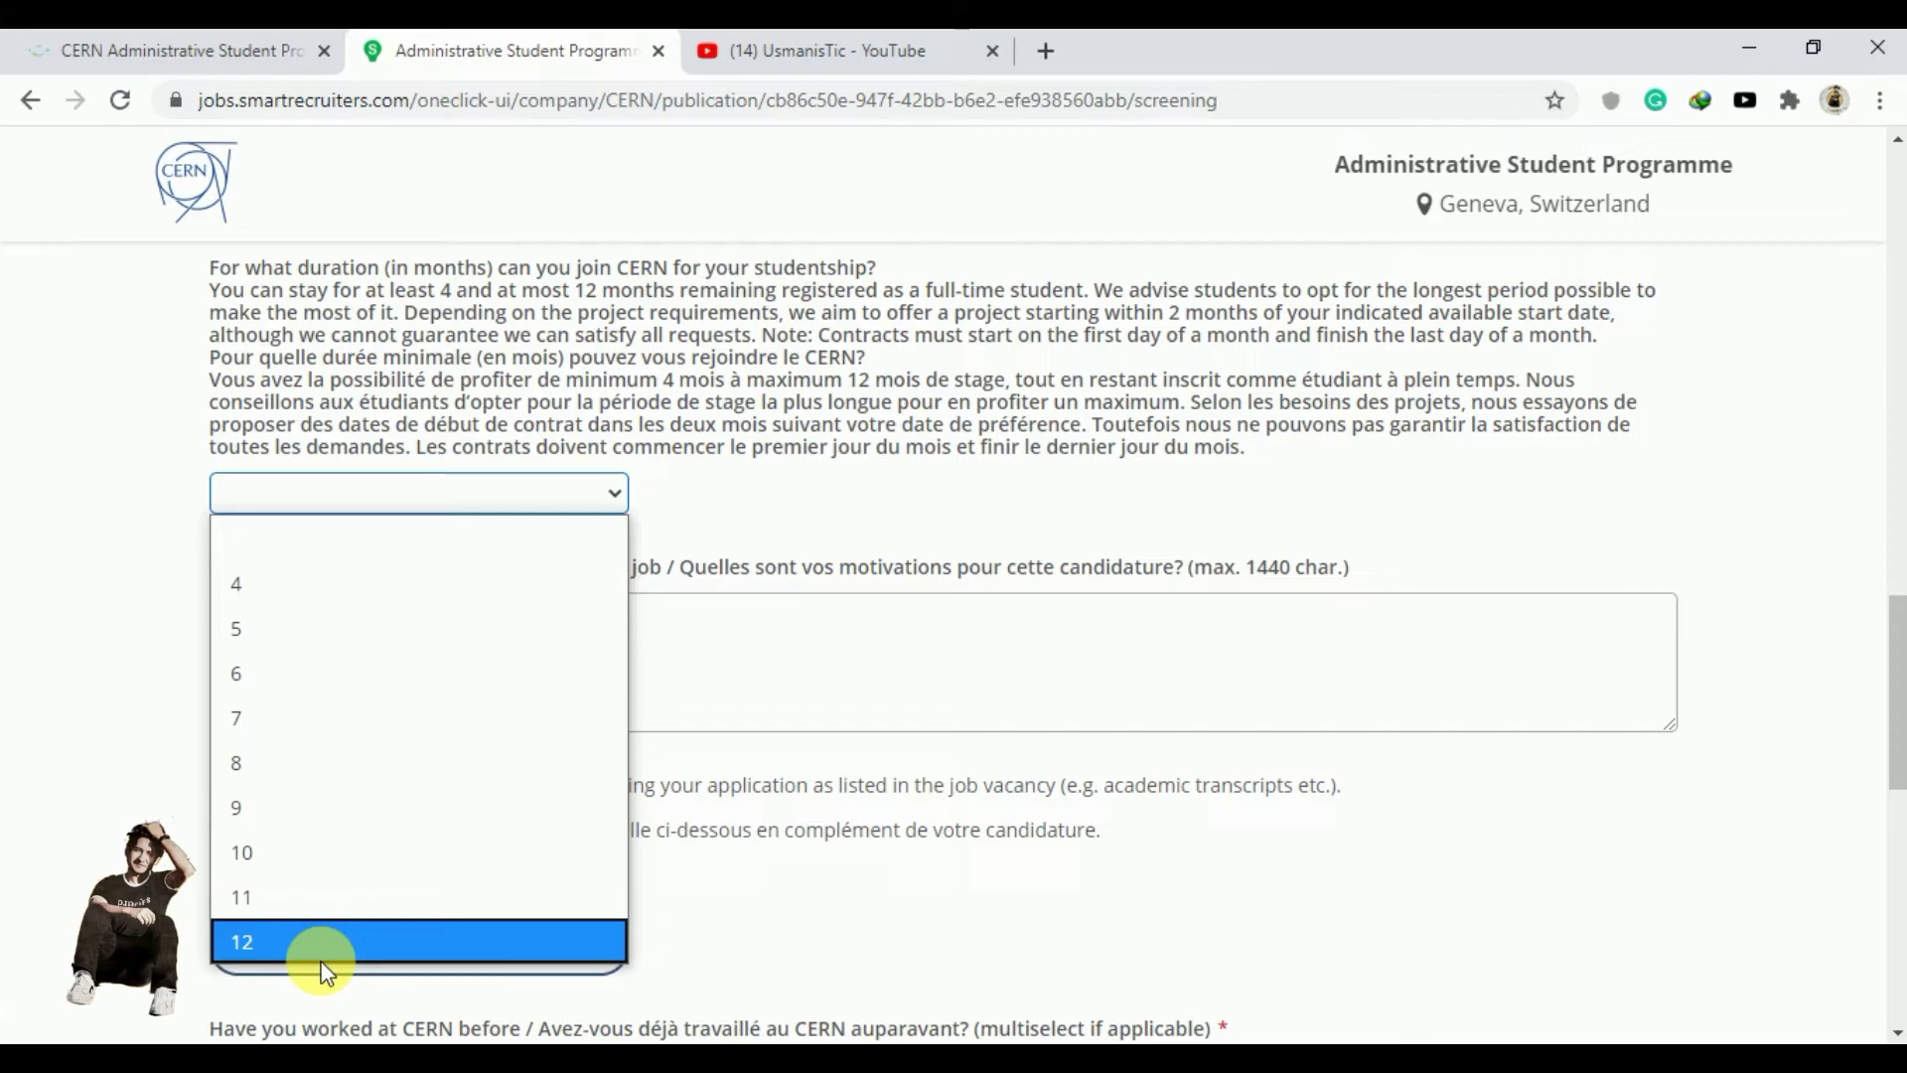
pyautogui.click(1072, 491)
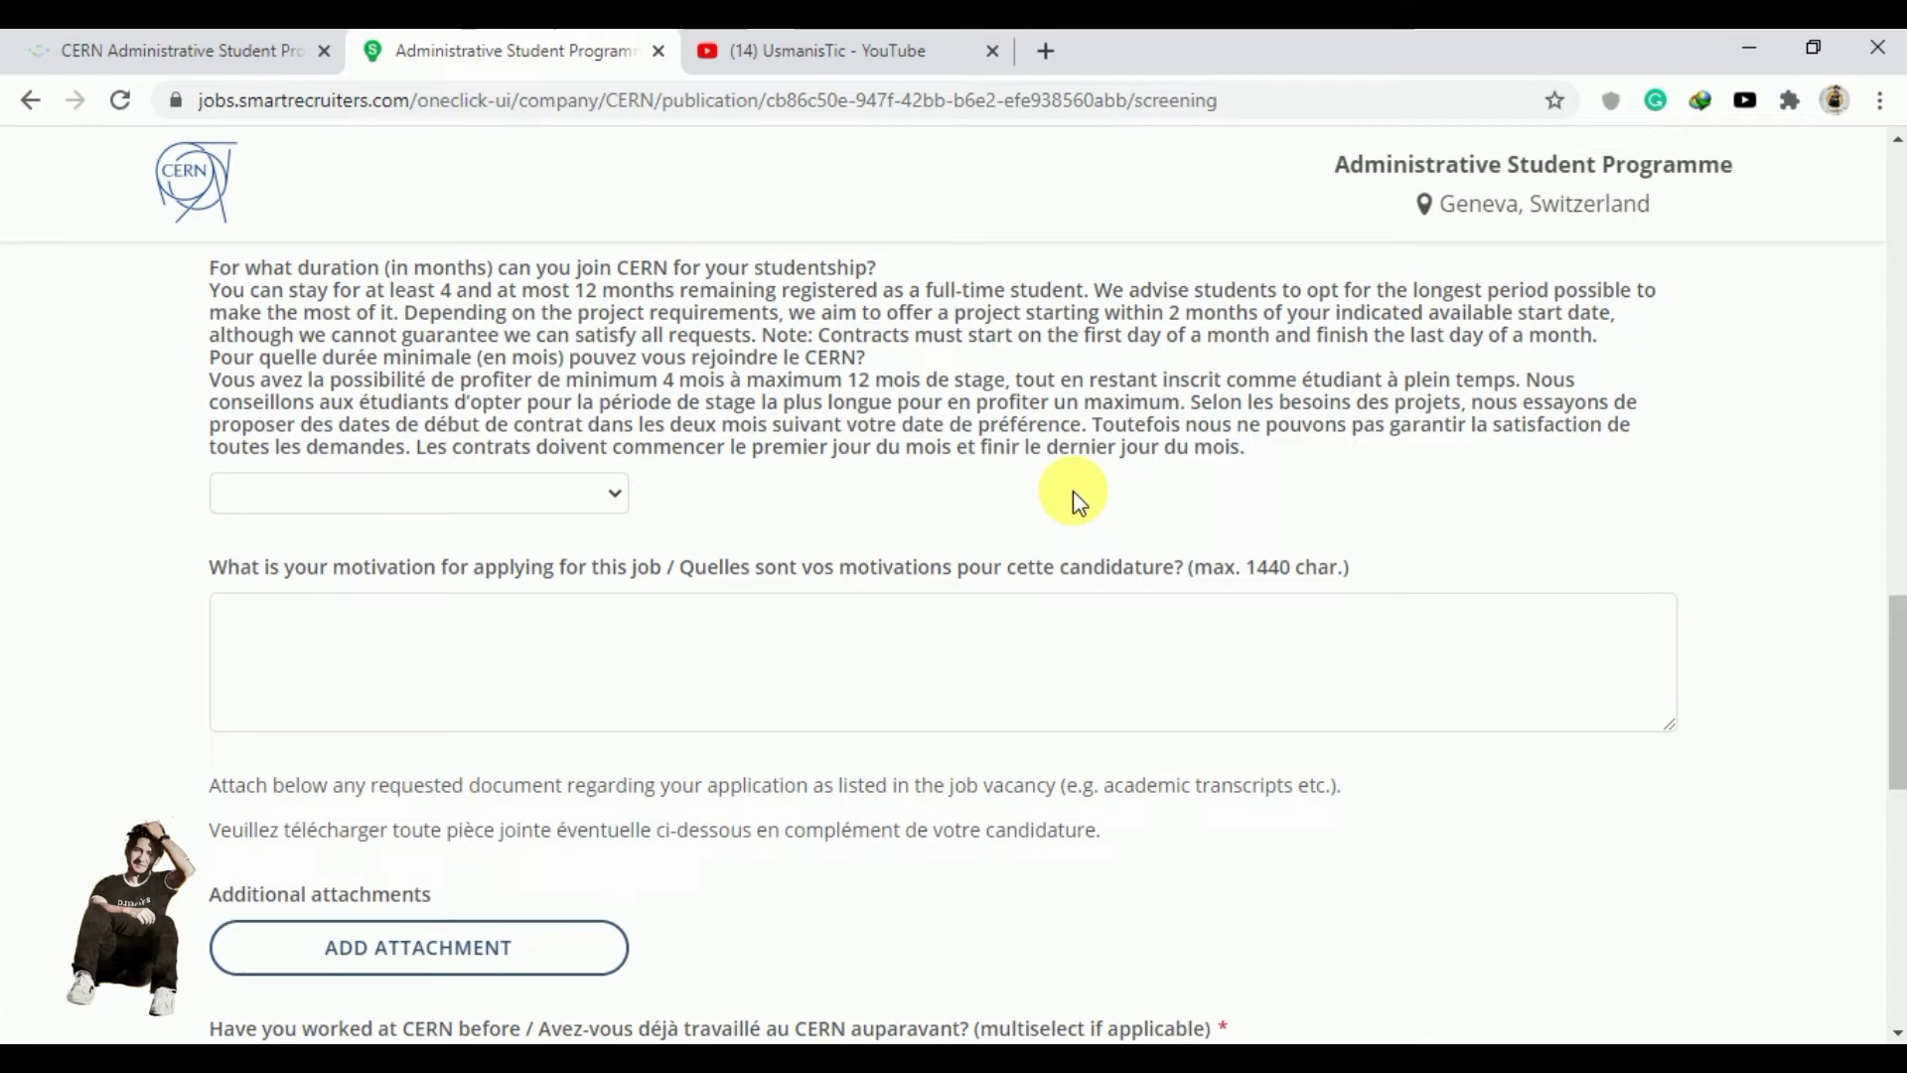
pyautogui.click(664, 681)
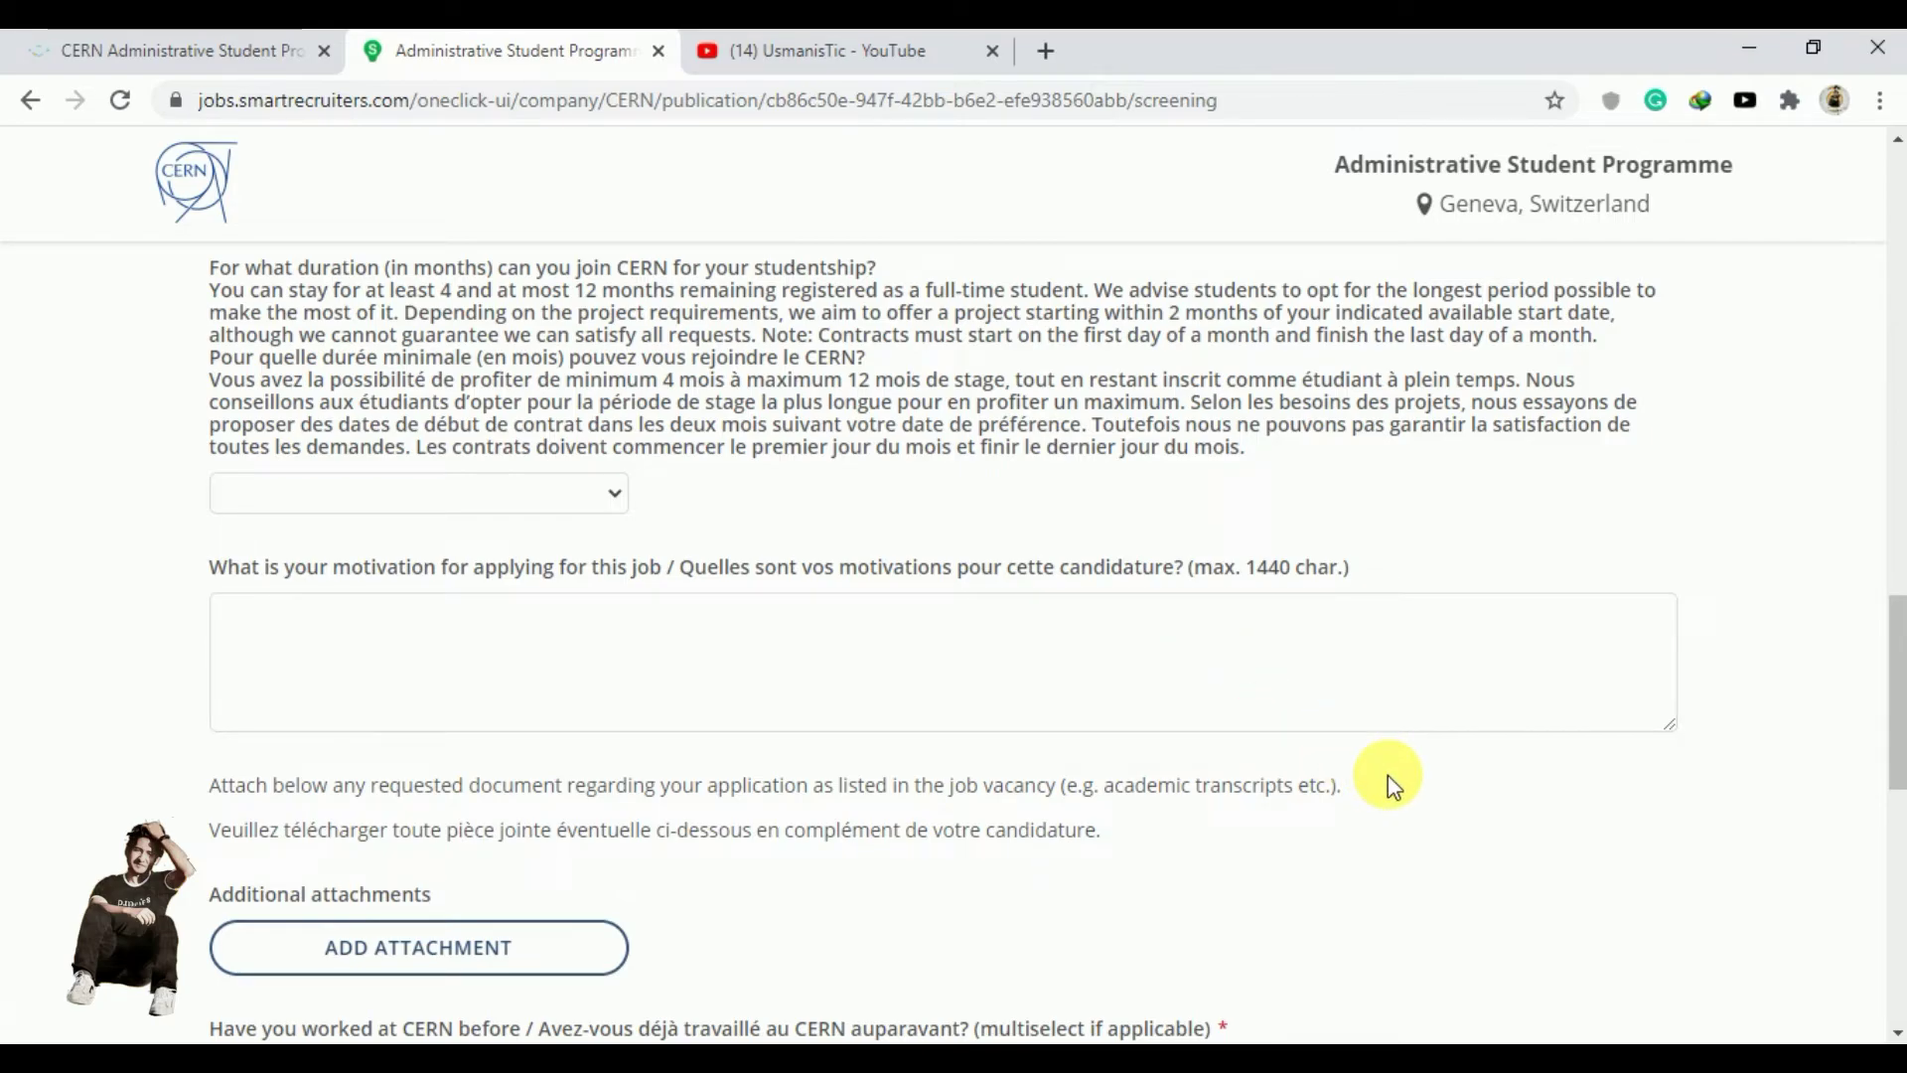
# - Answer No to the question about having worked at CERN before
pyautogui.scroll(-3, 1386, 774)
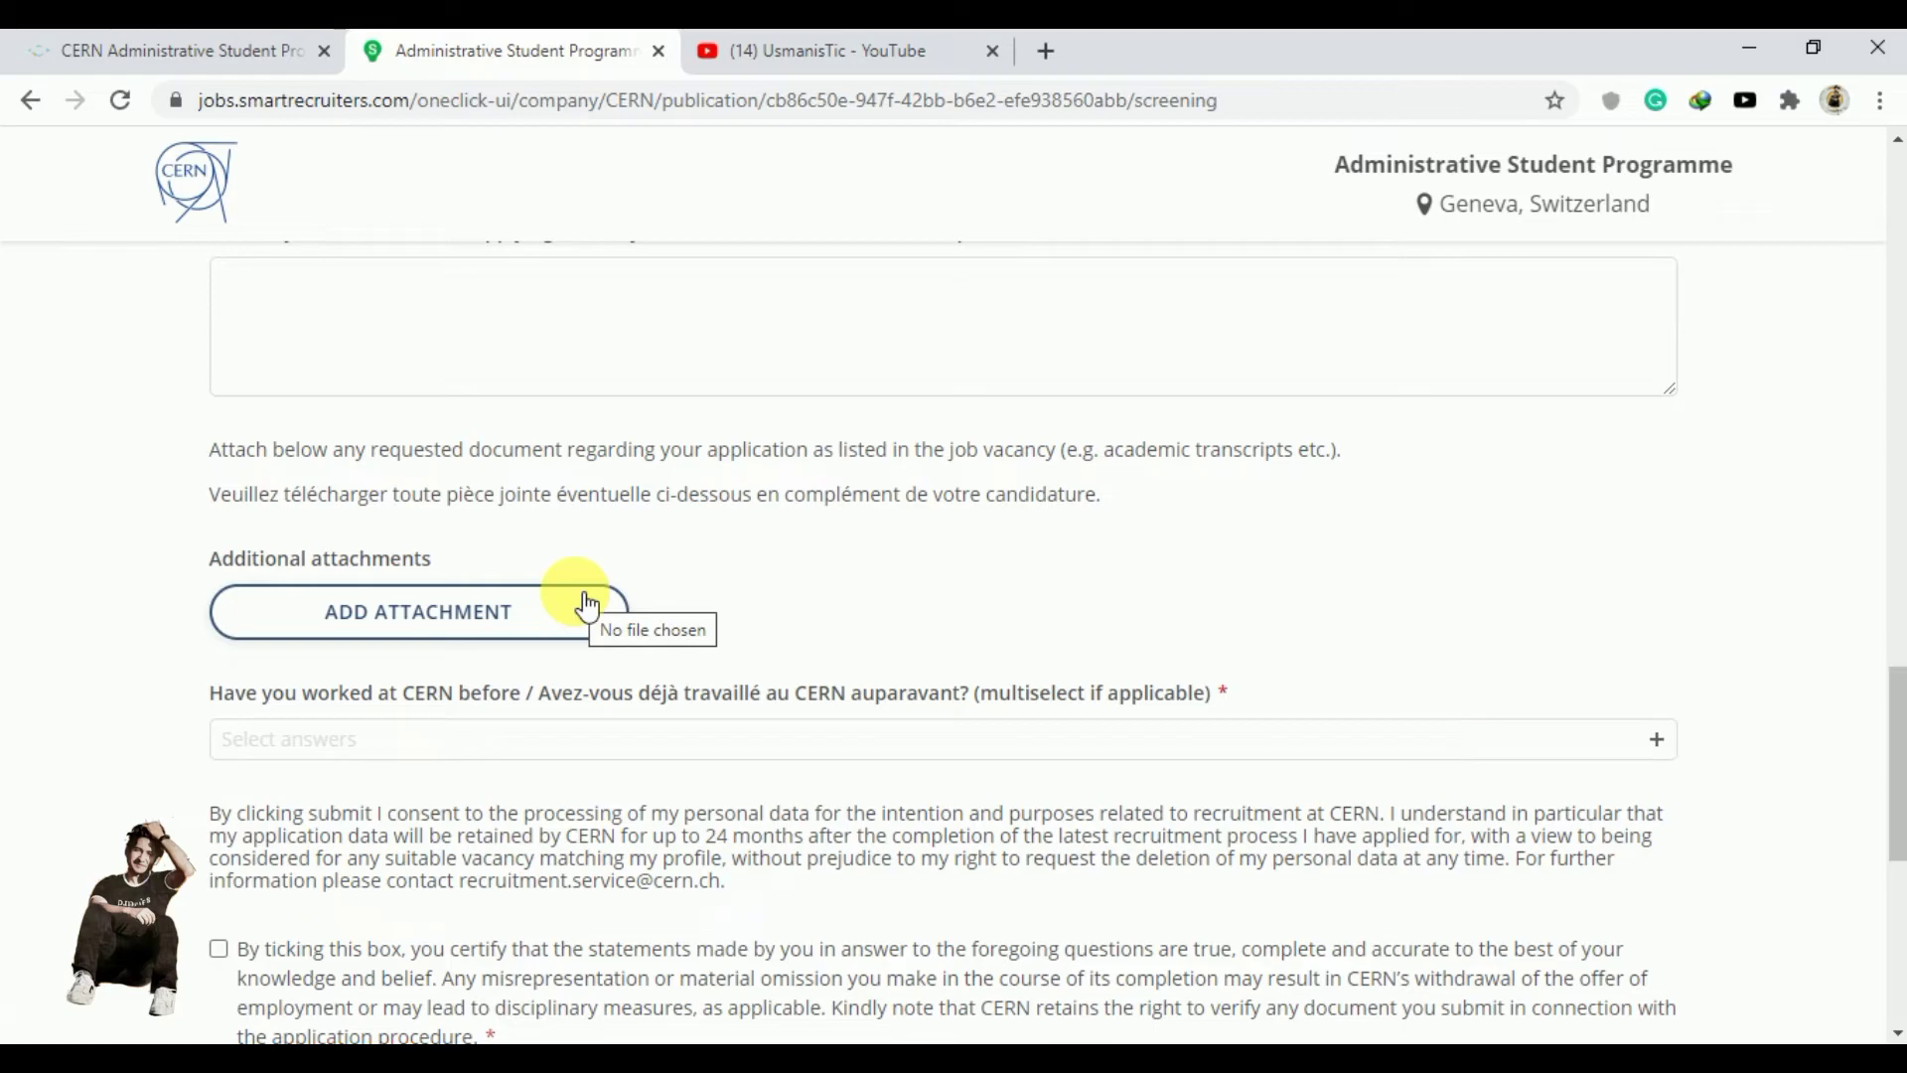
pyautogui.scroll(-3, 586, 604)
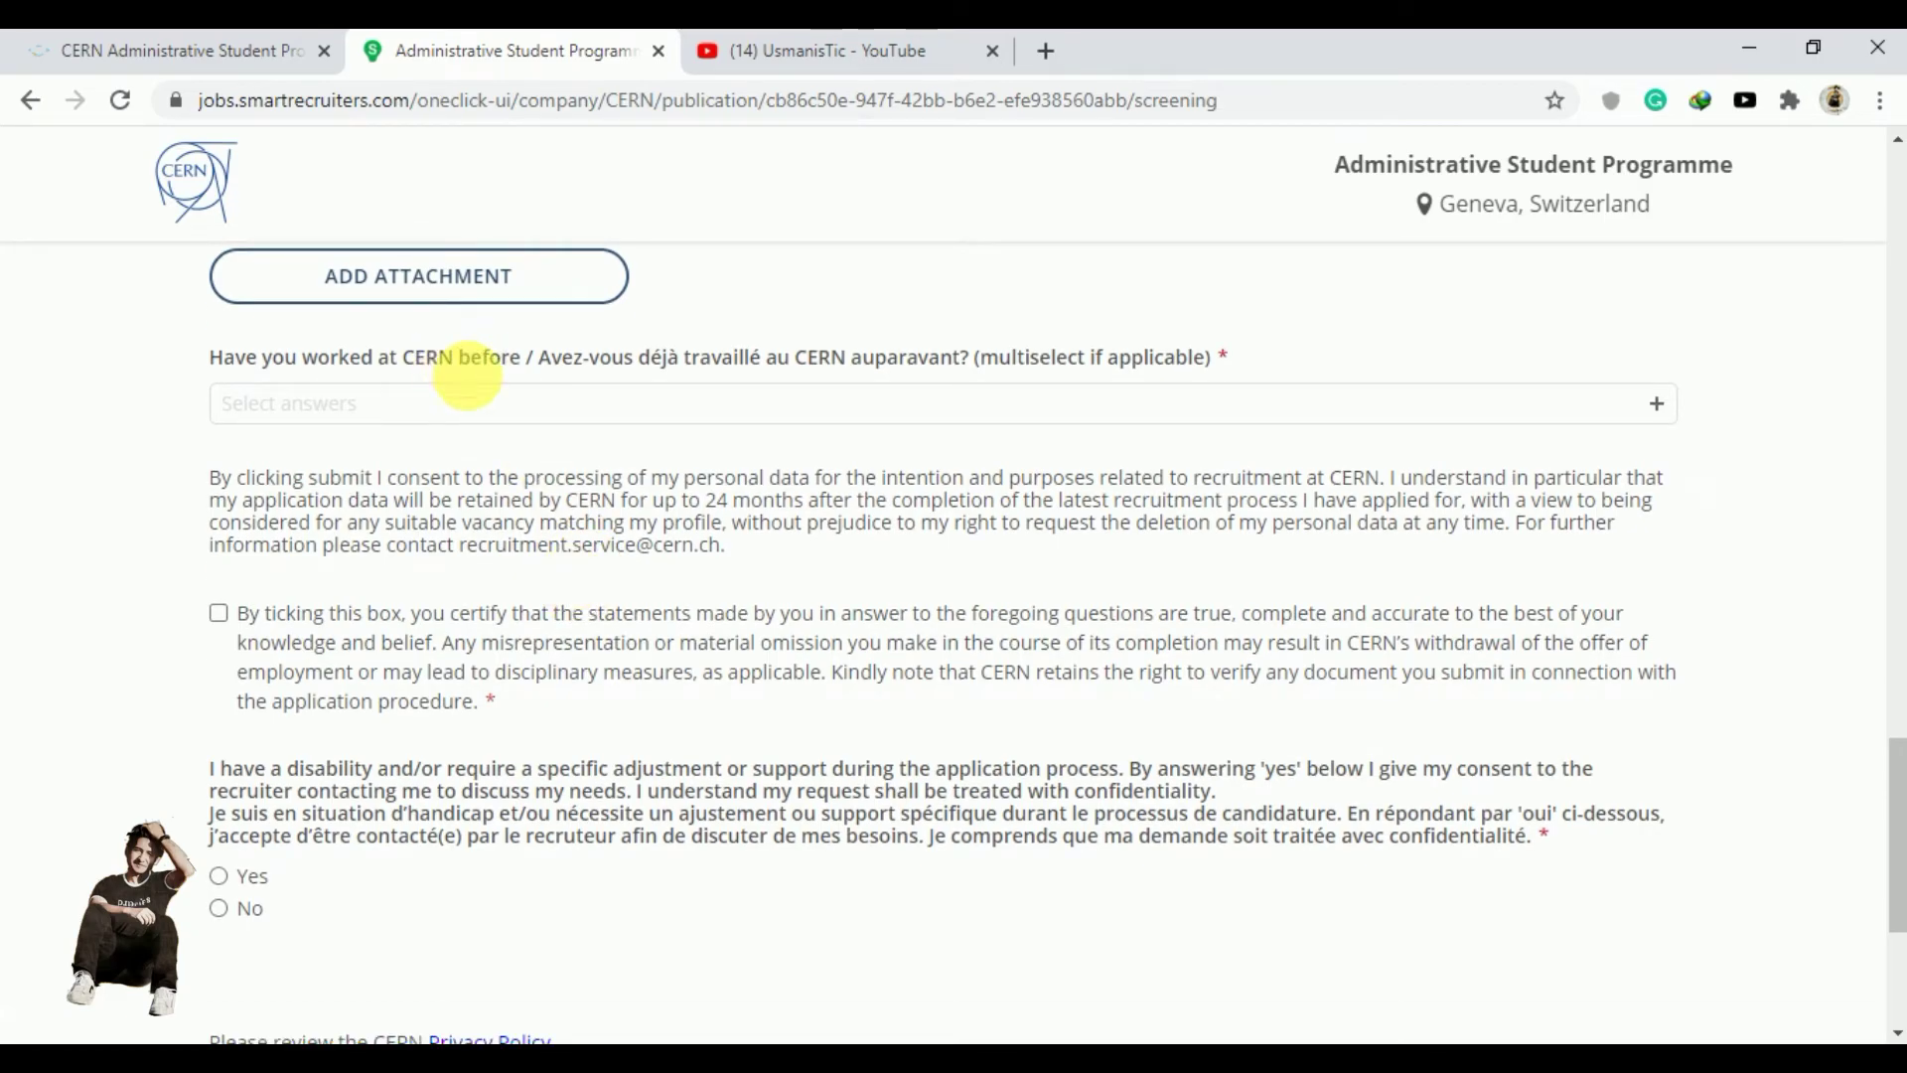
pyautogui.click(695, 422)
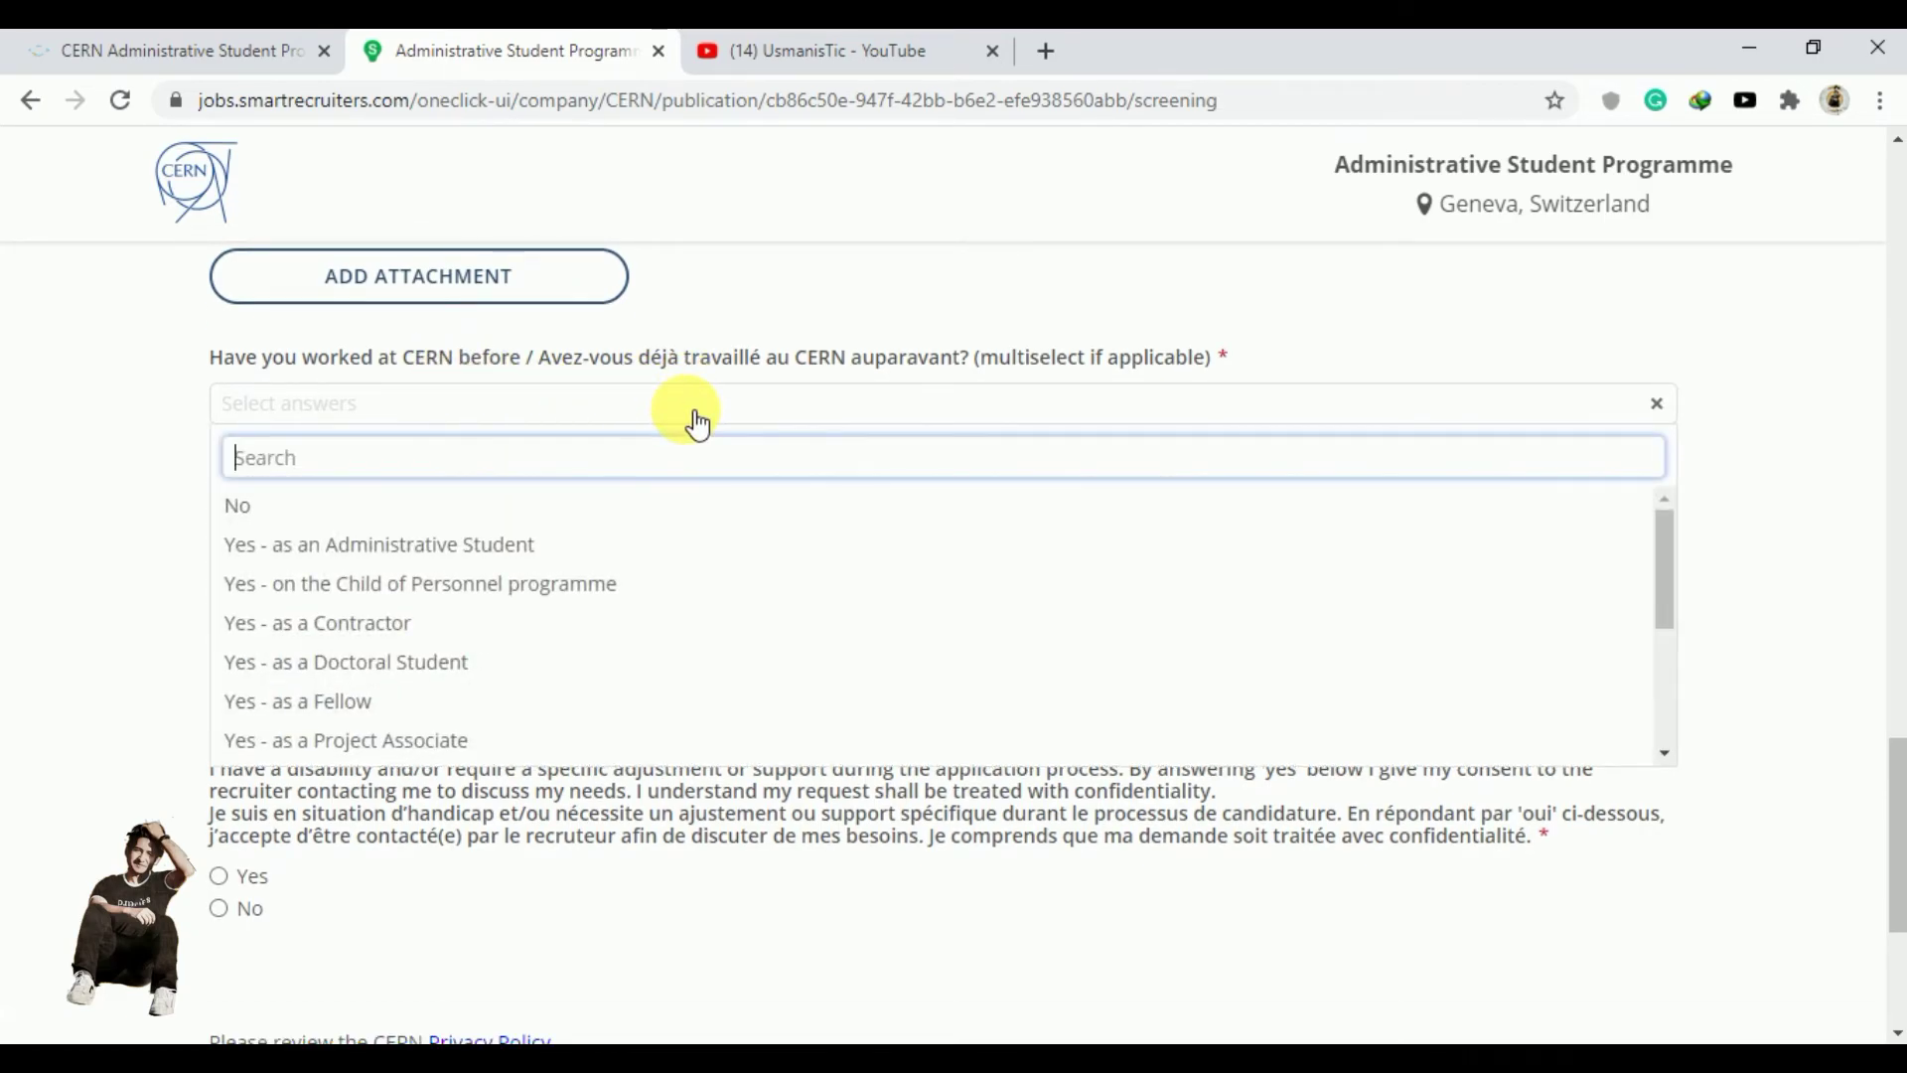
pyautogui.click(599, 518)
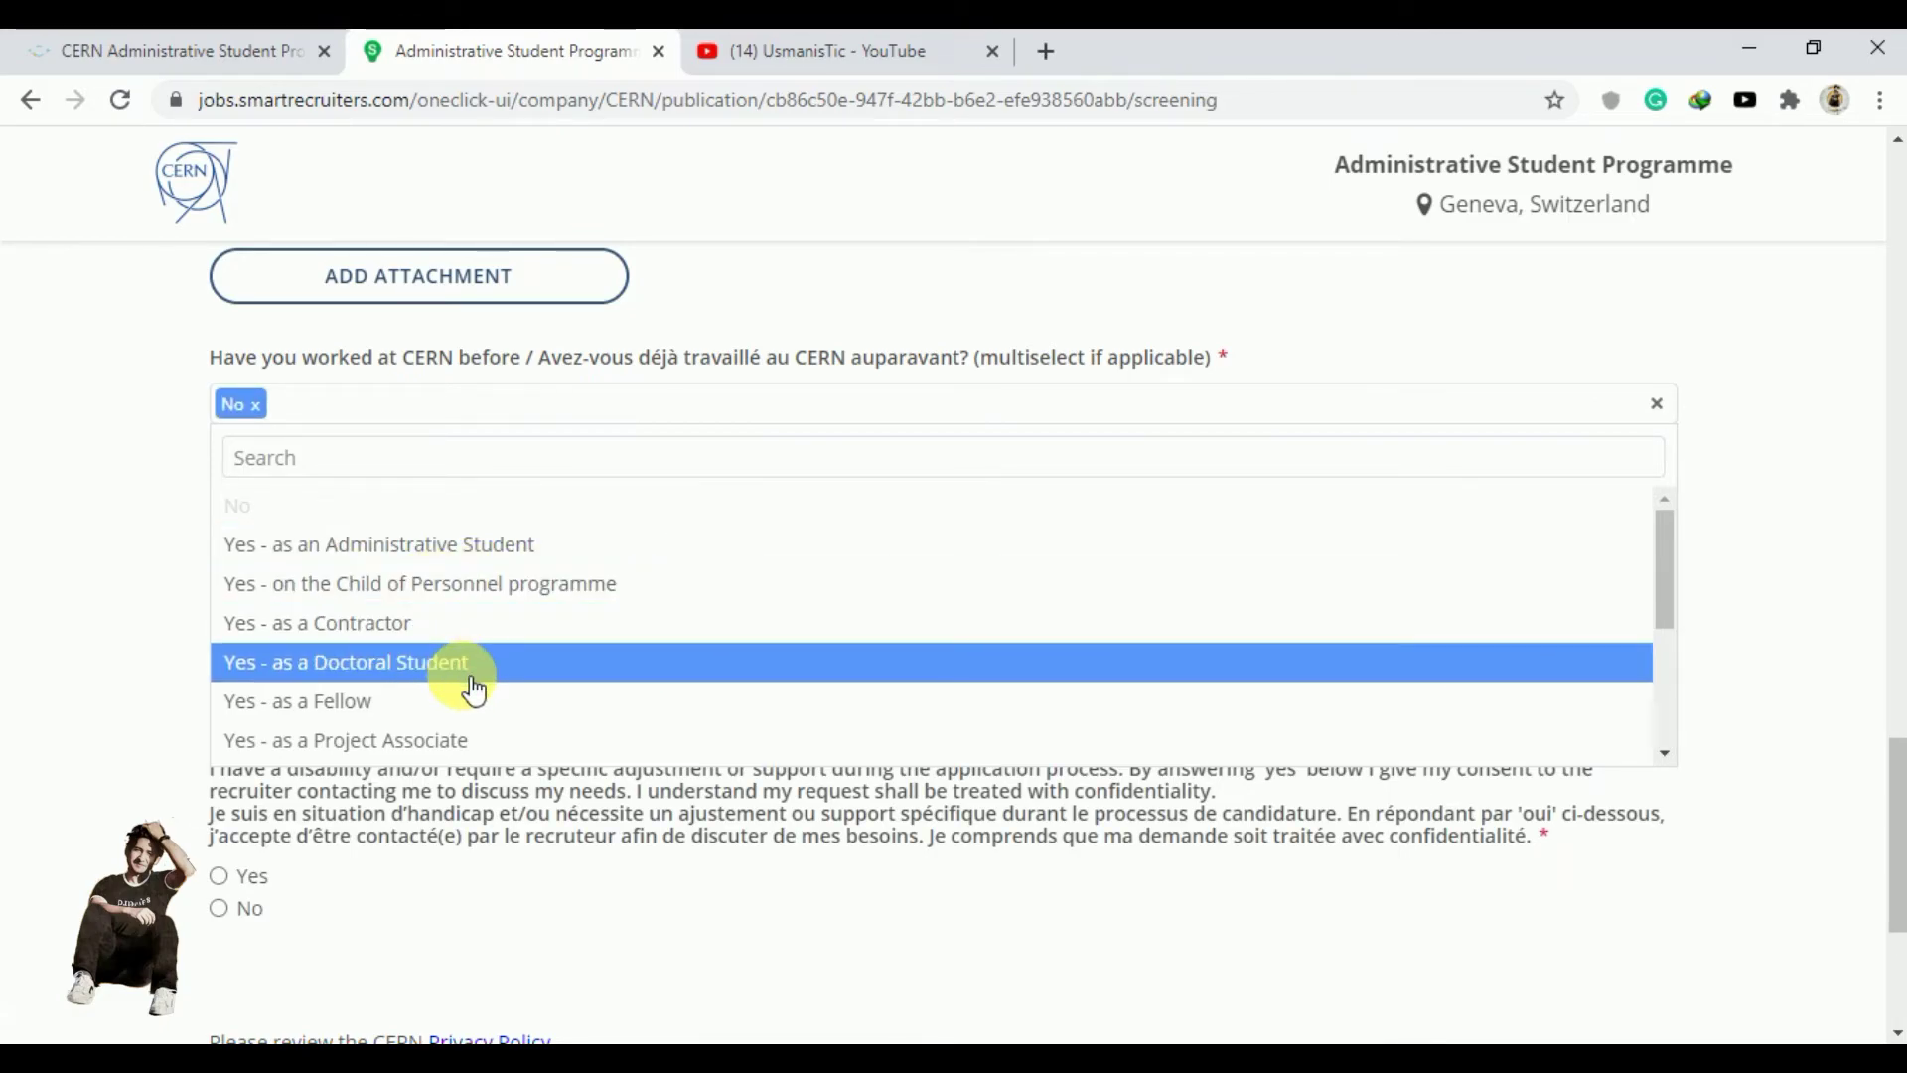
pyautogui.click(798, 834)
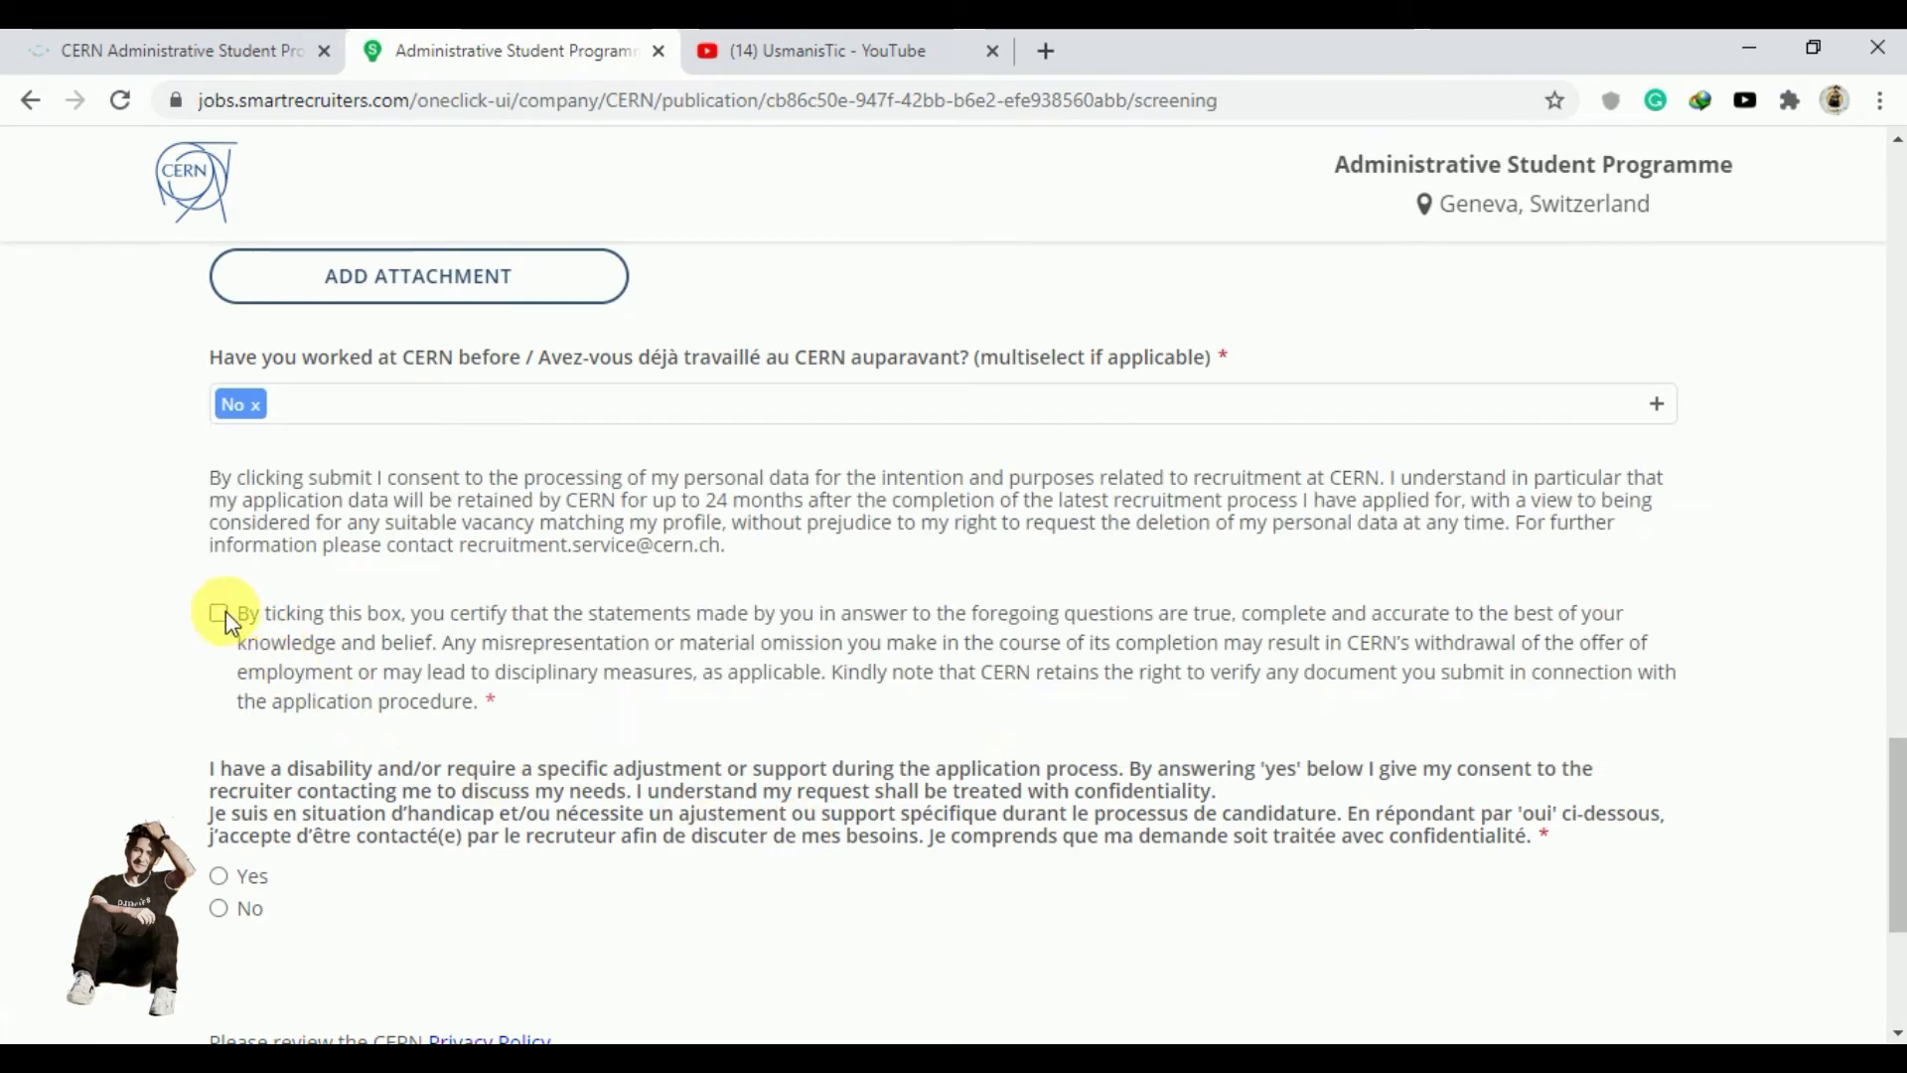
# - Certify that the answers given are true and complete, and declare that the CERN privacy policy has been read and understood
pyautogui.click(218, 611)
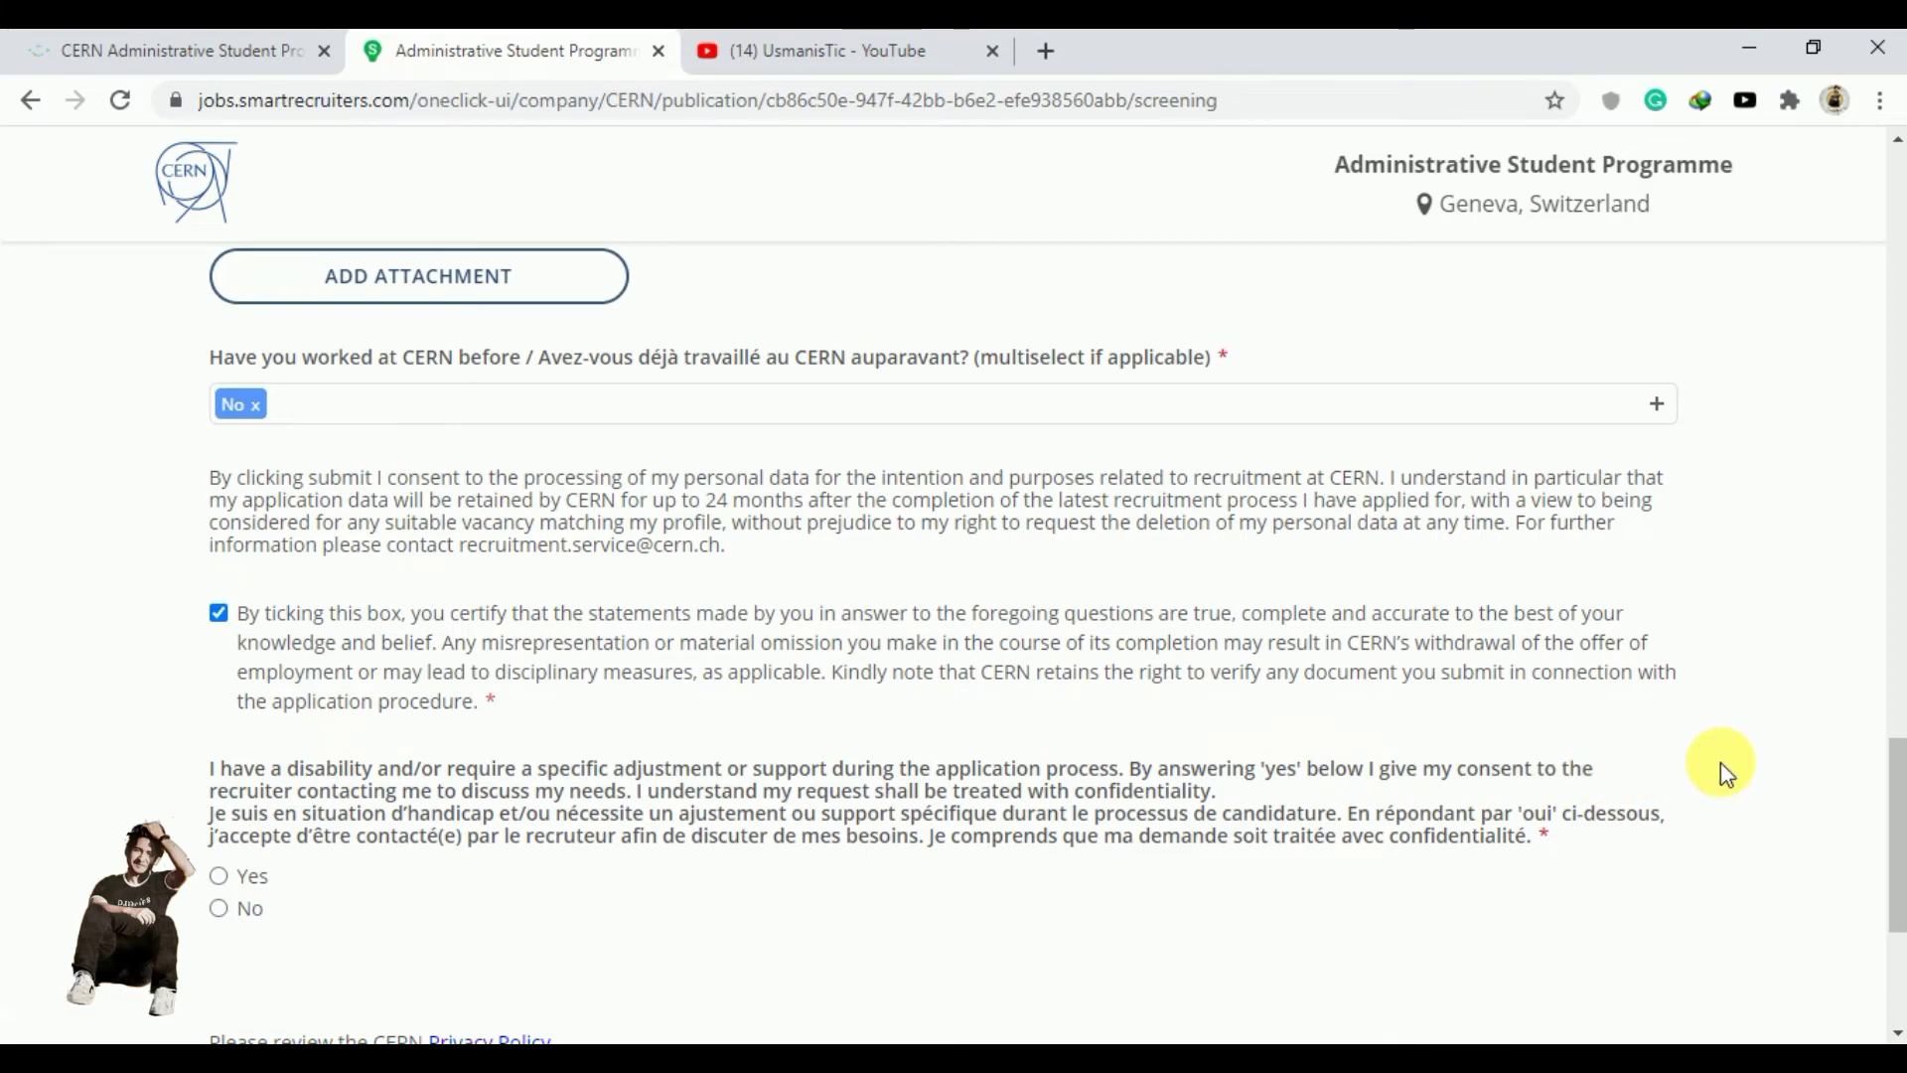
pyautogui.scroll(-4, 1720, 765)
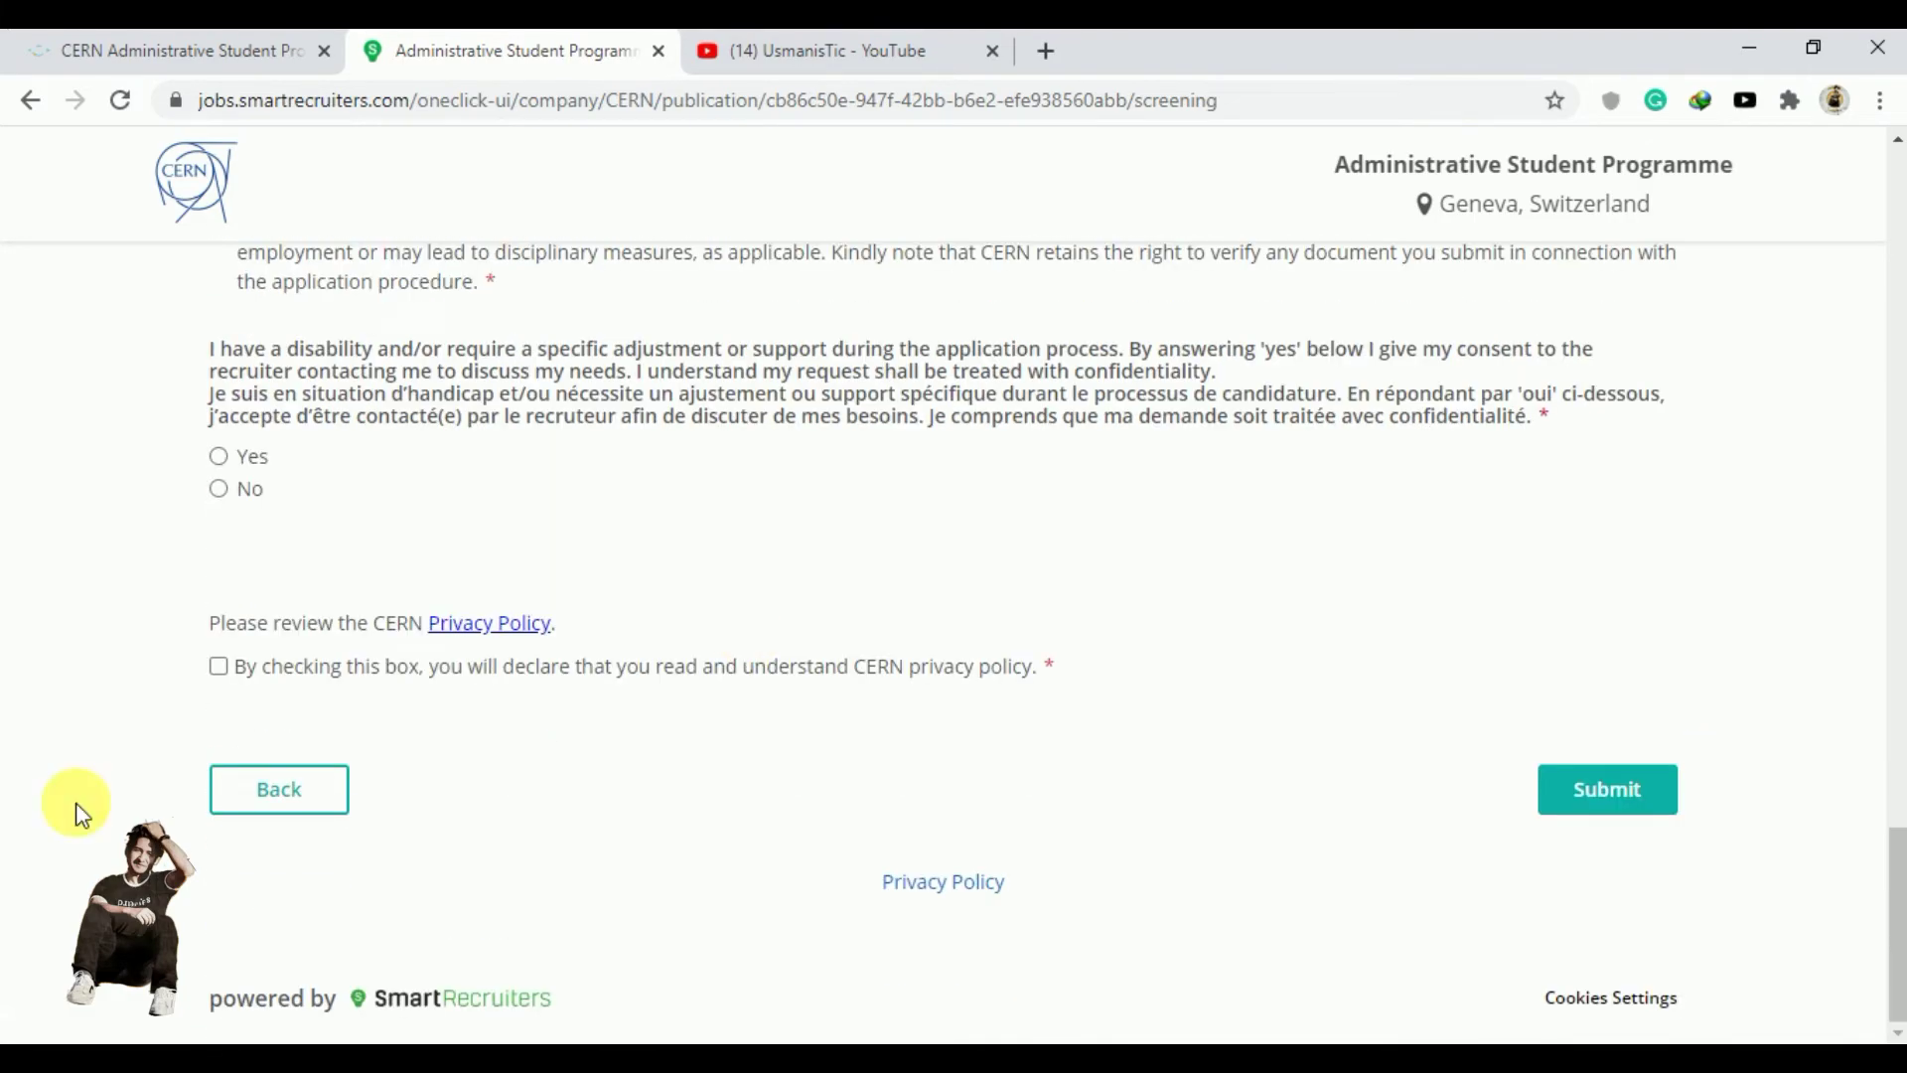
pyautogui.click(224, 671)
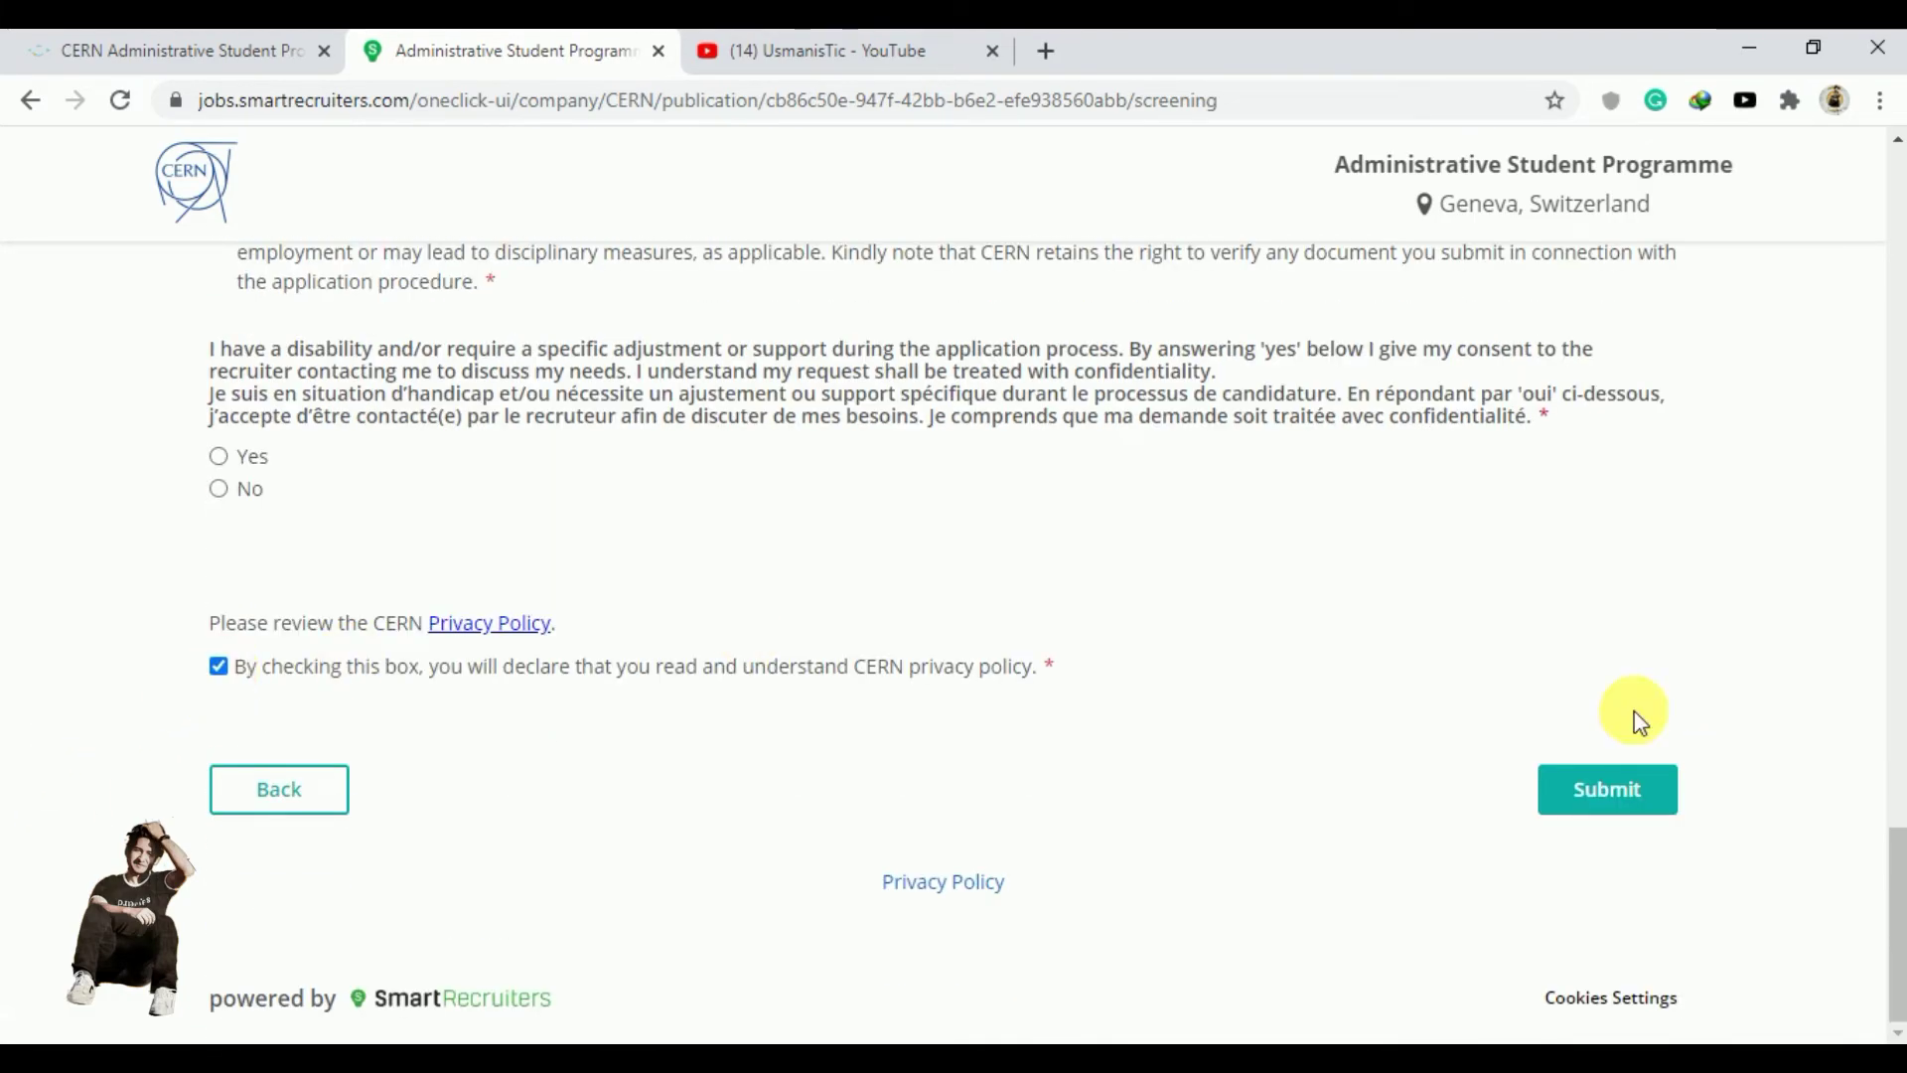